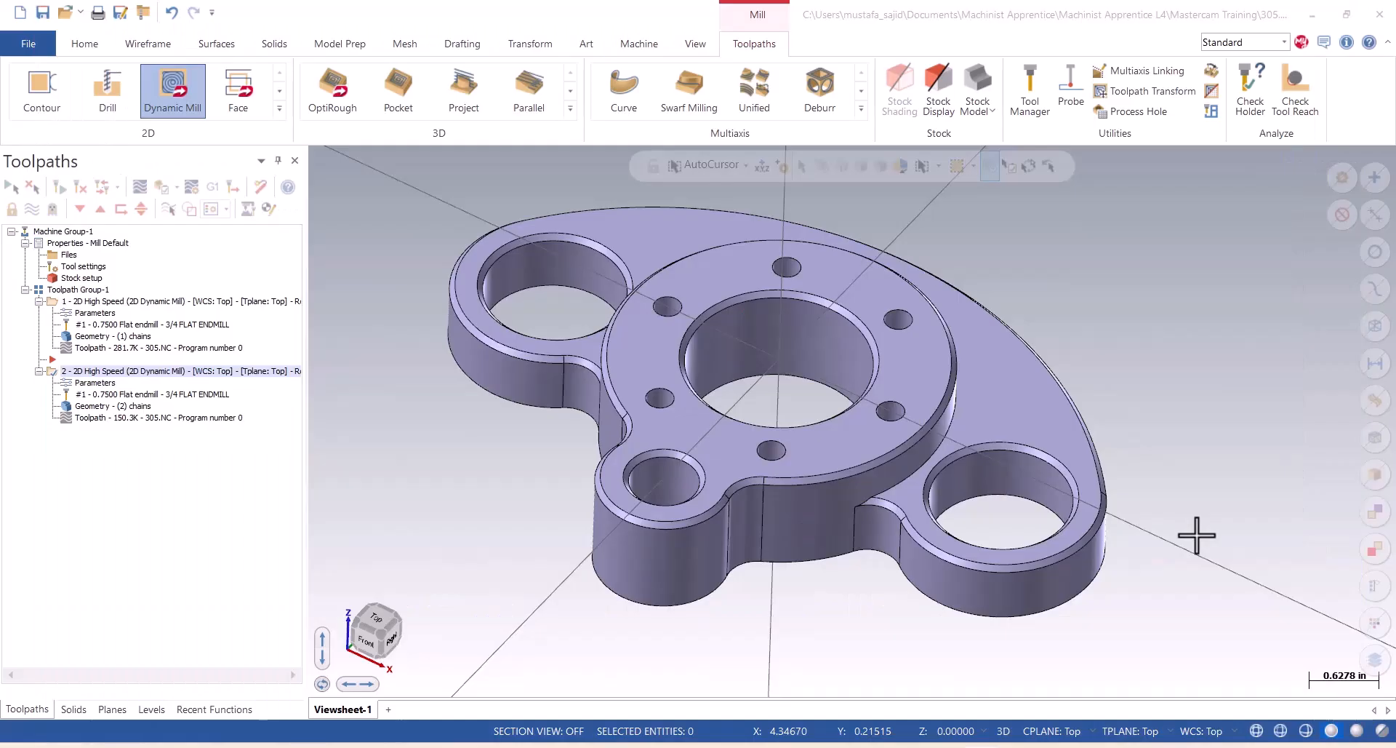
# Start a 2D Contour toolpath and chain the part's bottom outer edge loop using Cplane chaining mode.
pyautogui.click(38, 93)
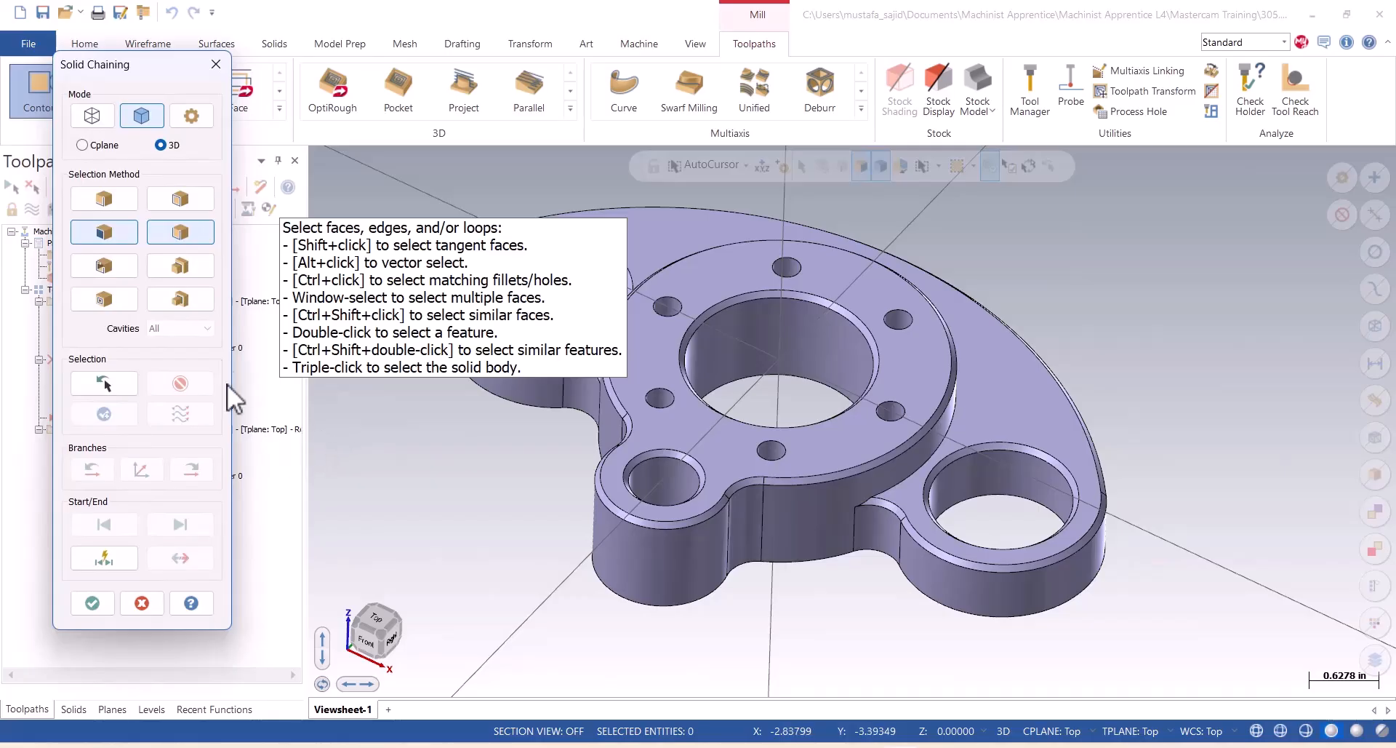
pyautogui.click(177, 204)
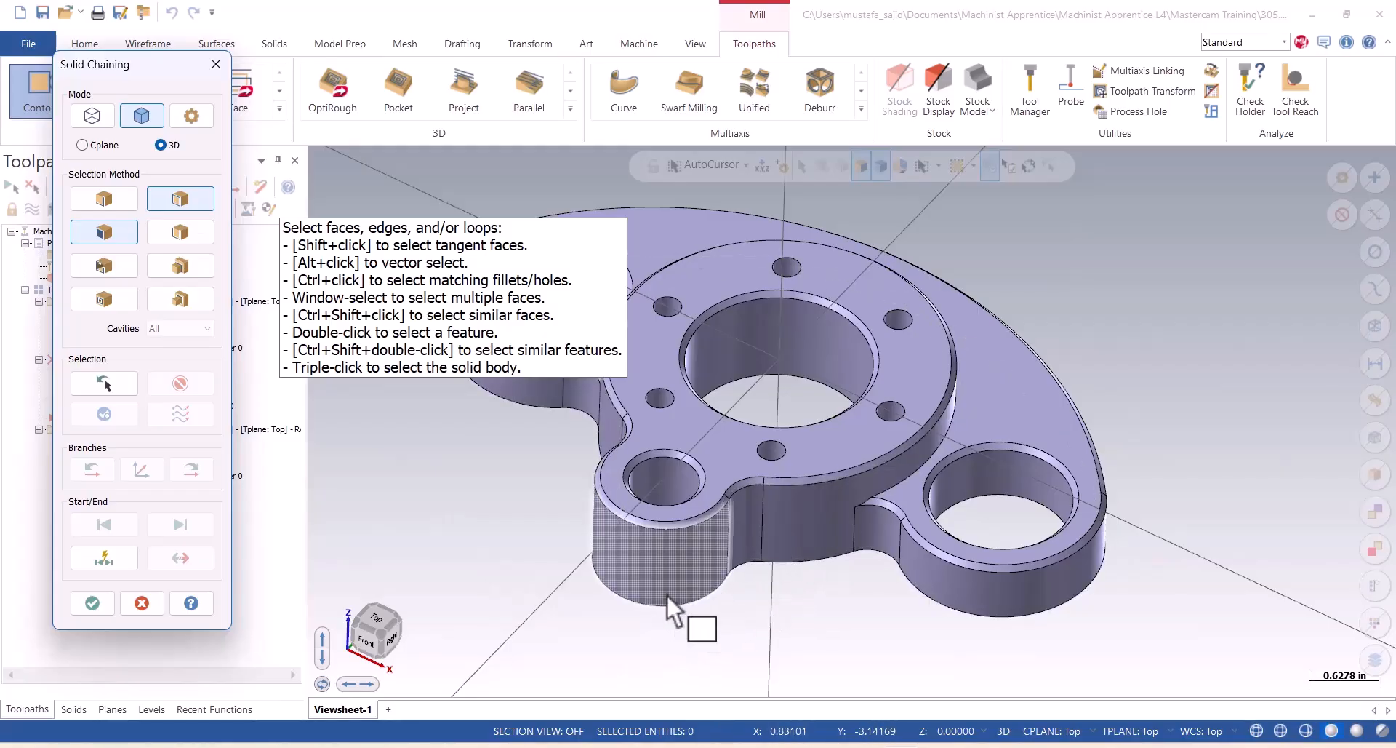
pyautogui.click(92, 144)
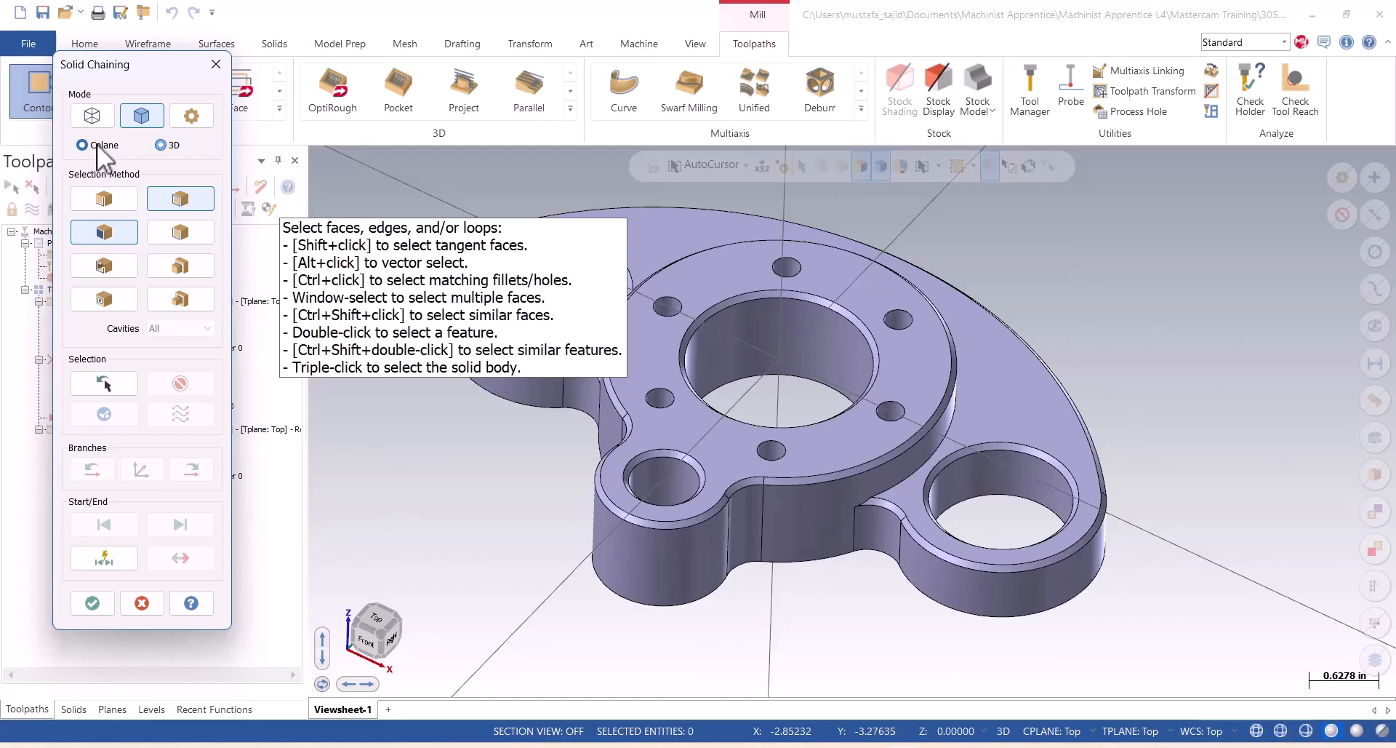
pyautogui.click(669, 603)
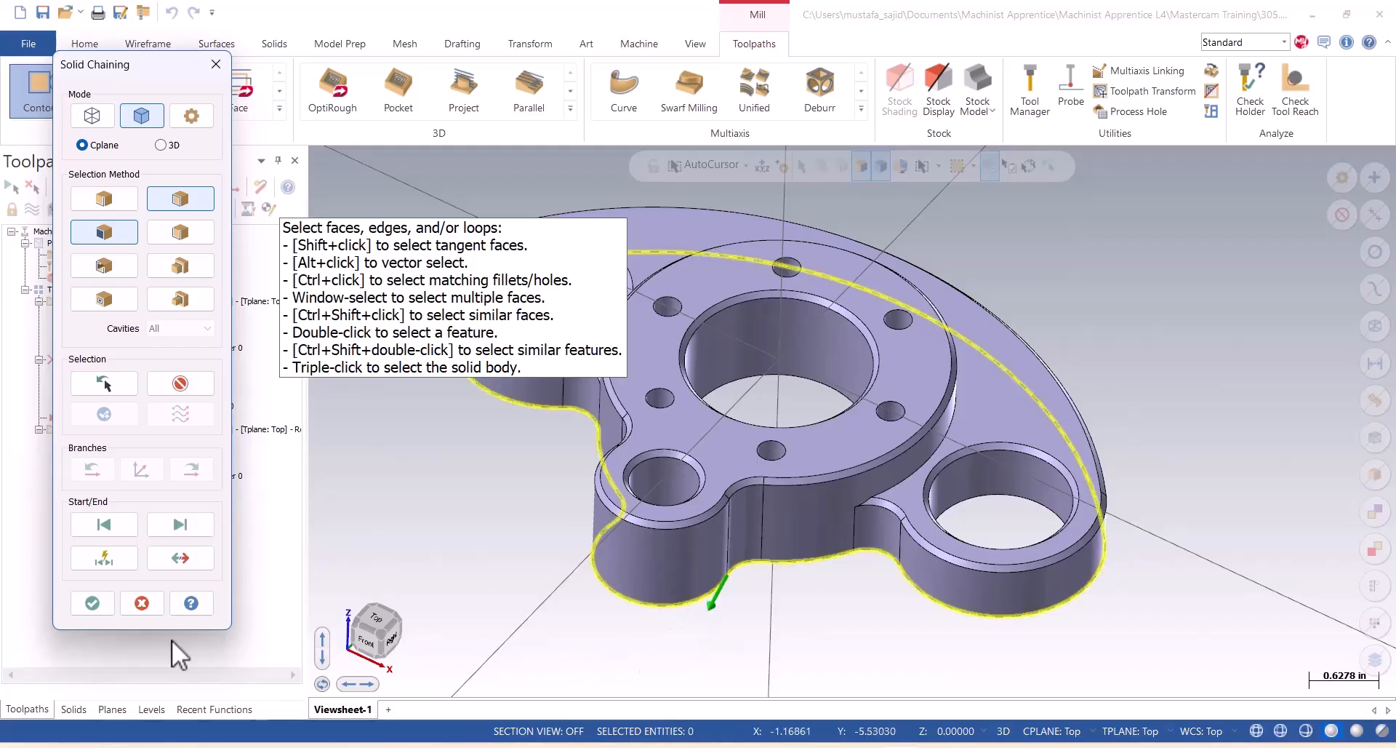
pyautogui.click(92, 603)
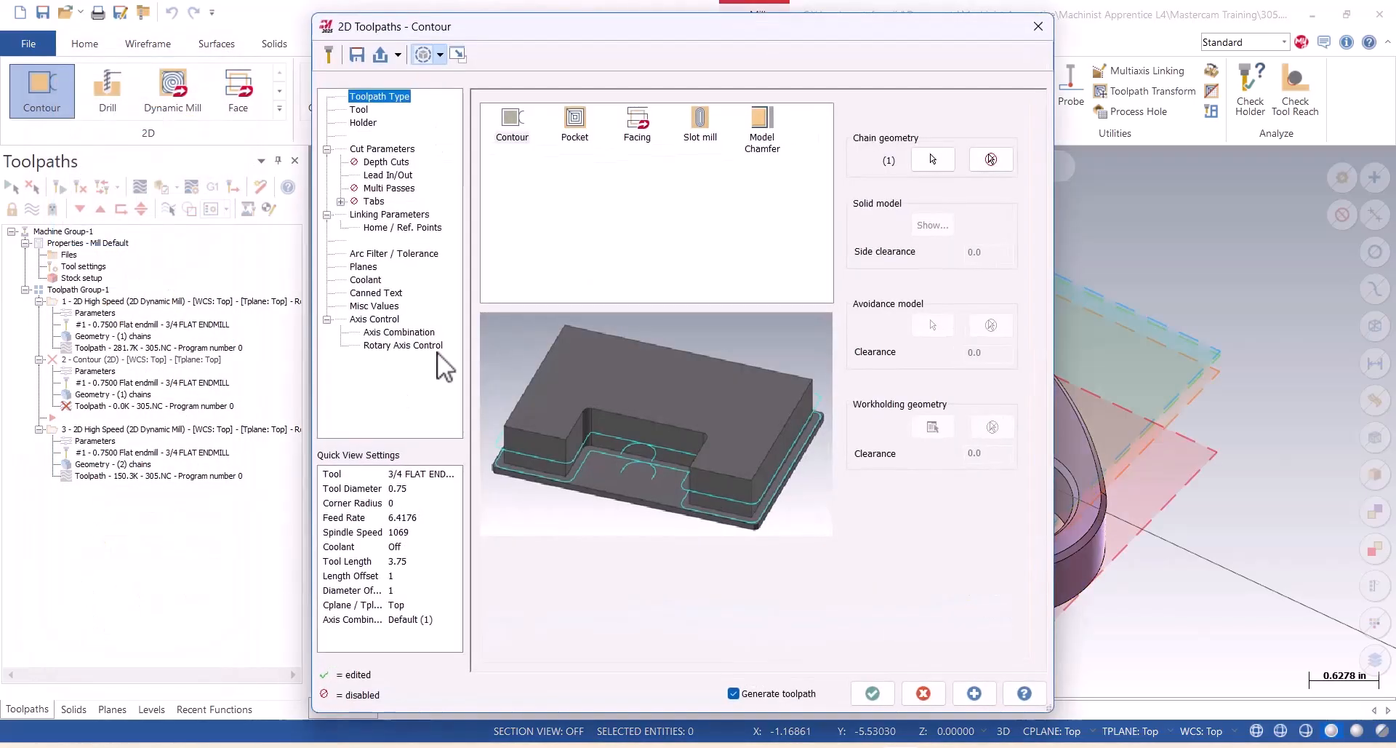
# Filter the Mill_Inch tool library to flat endmills and add the 3/8 flat endmill as the contour tool.
pyautogui.click(359, 111)
pyautogui.rightClick(572, 208)
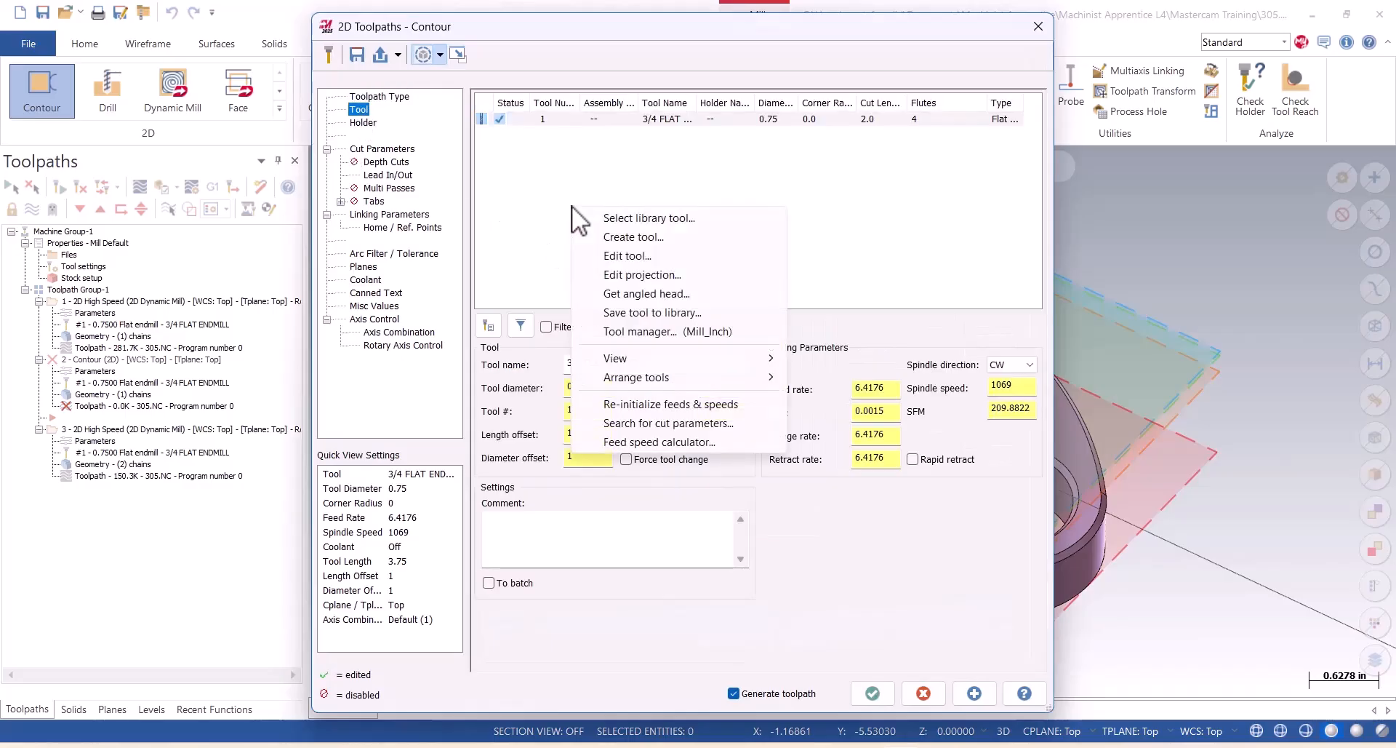
pyautogui.click(627, 217)
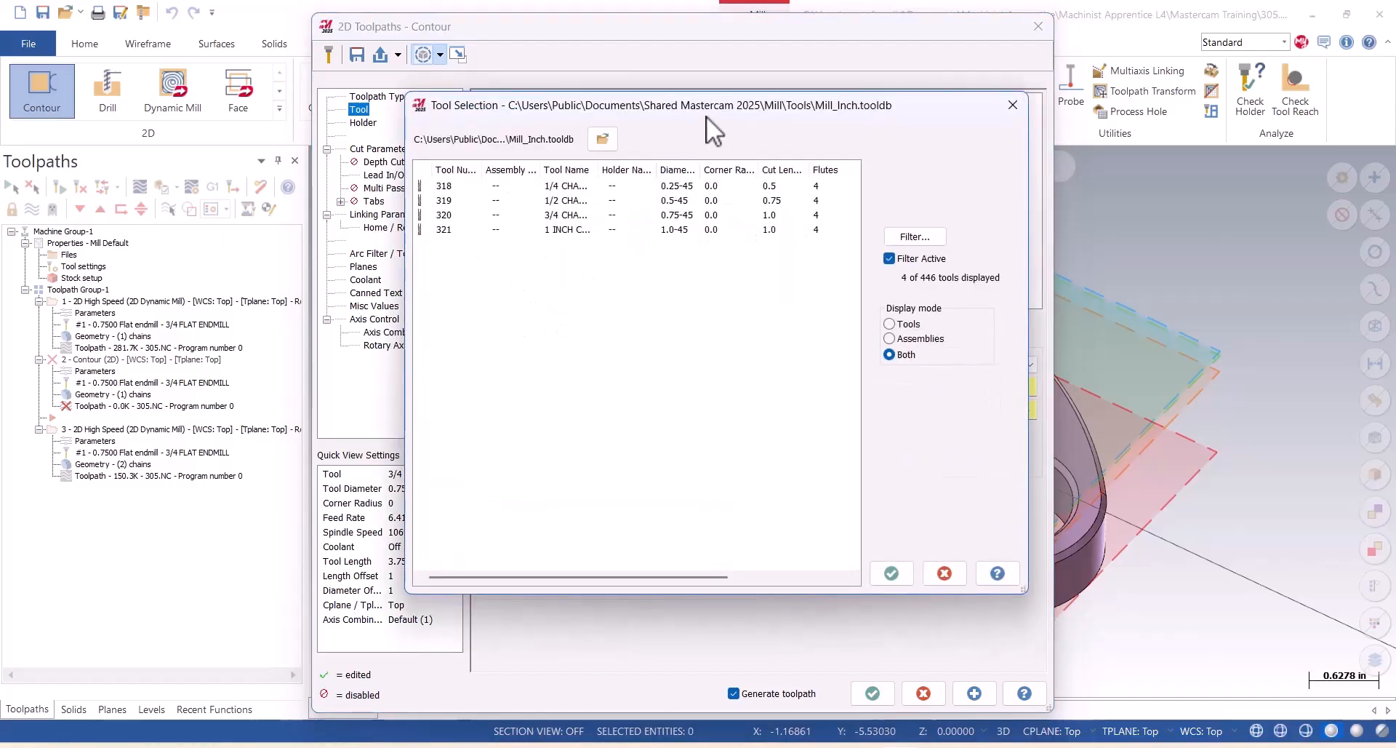
pyautogui.moveTo(936, 105); pyautogui.dragTo(713, 95)
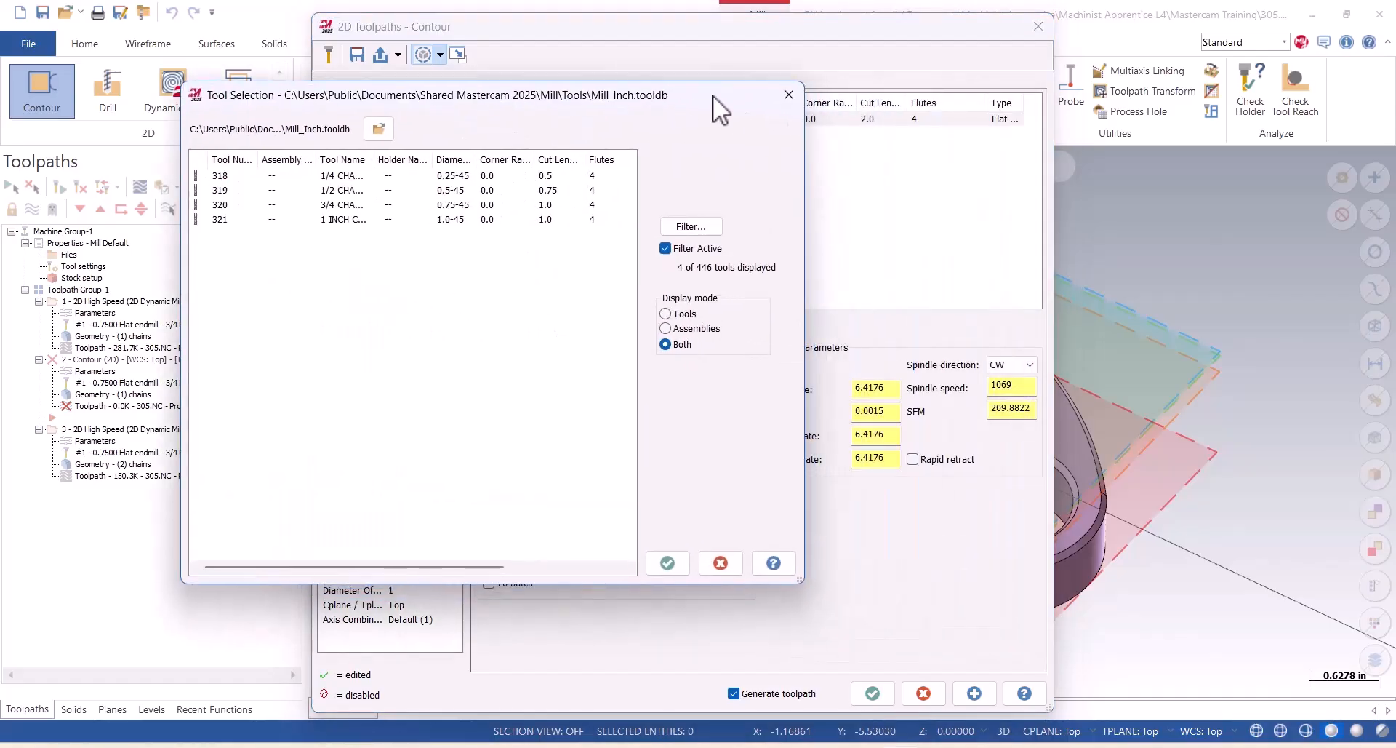
pyautogui.click(690, 226)
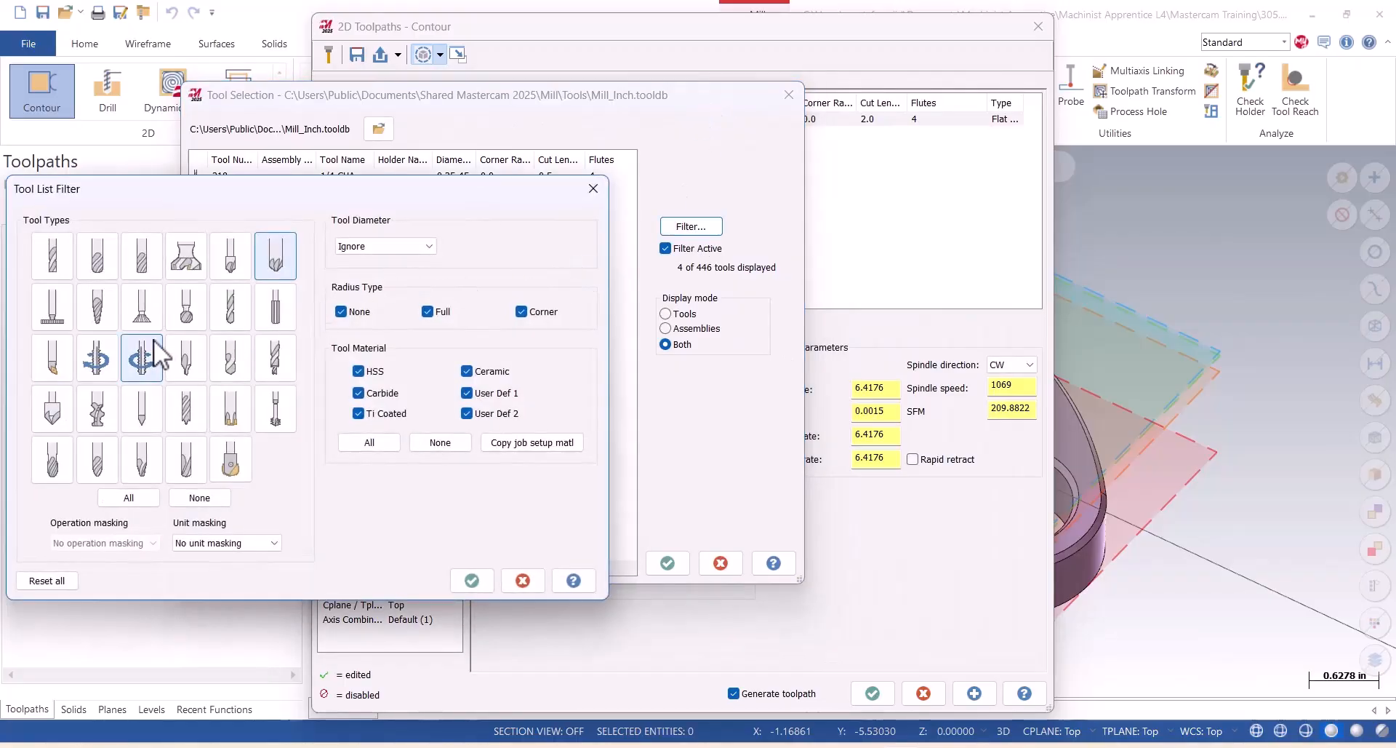
pyautogui.click(52, 253)
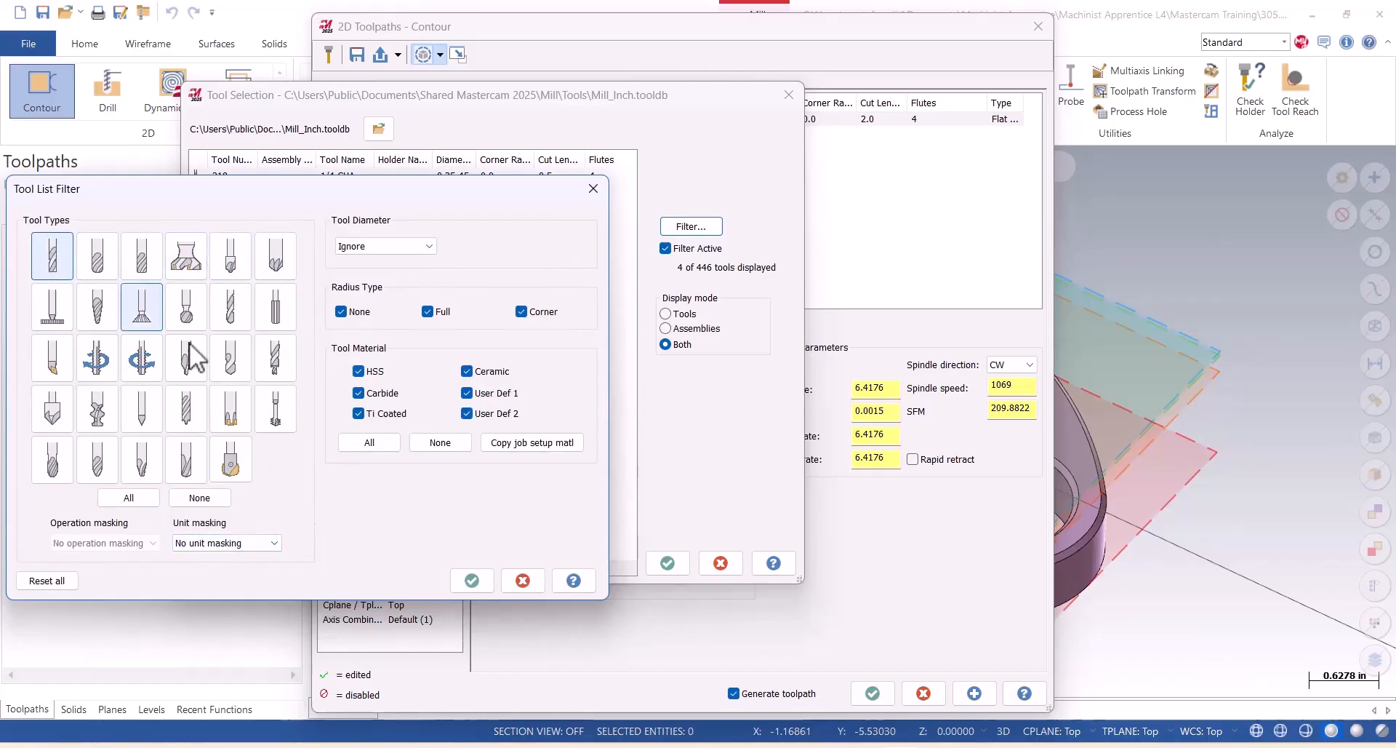
pyautogui.click(472, 581)
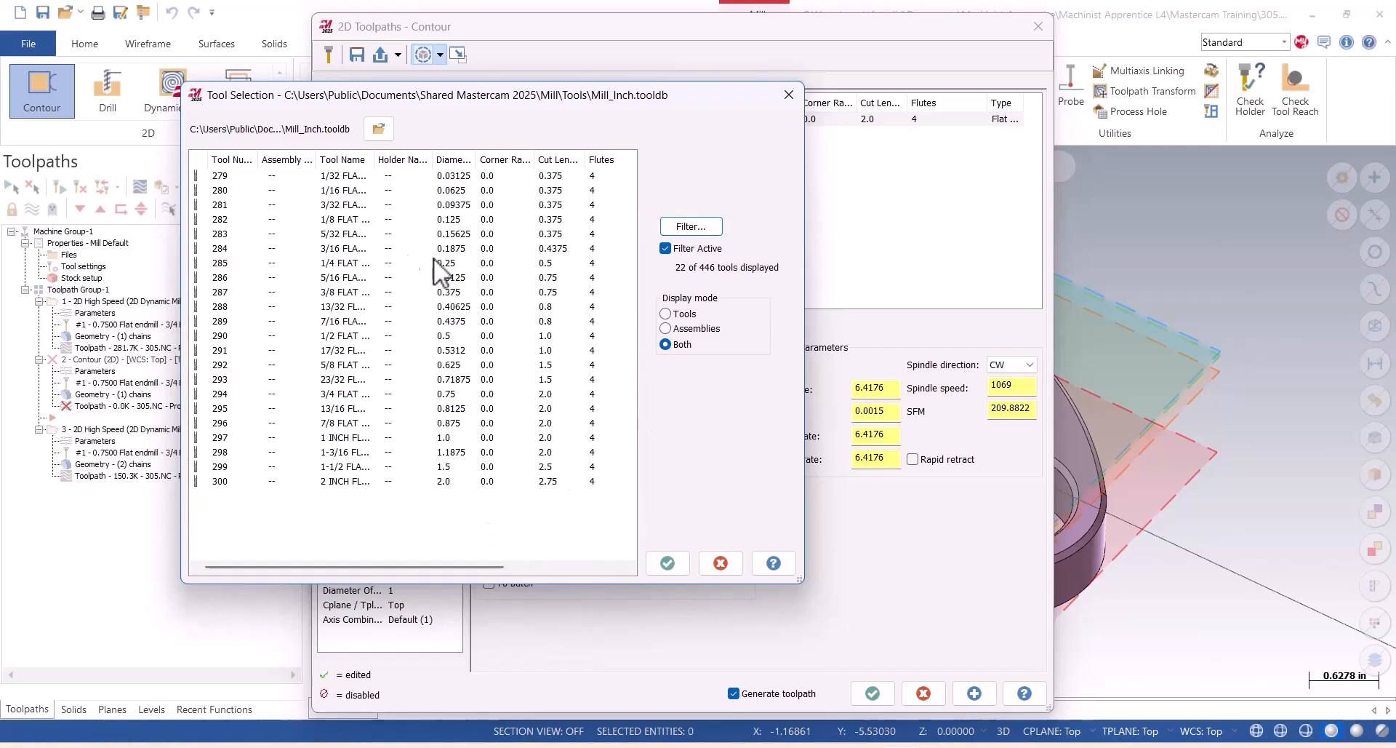
pyautogui.click(345, 292)
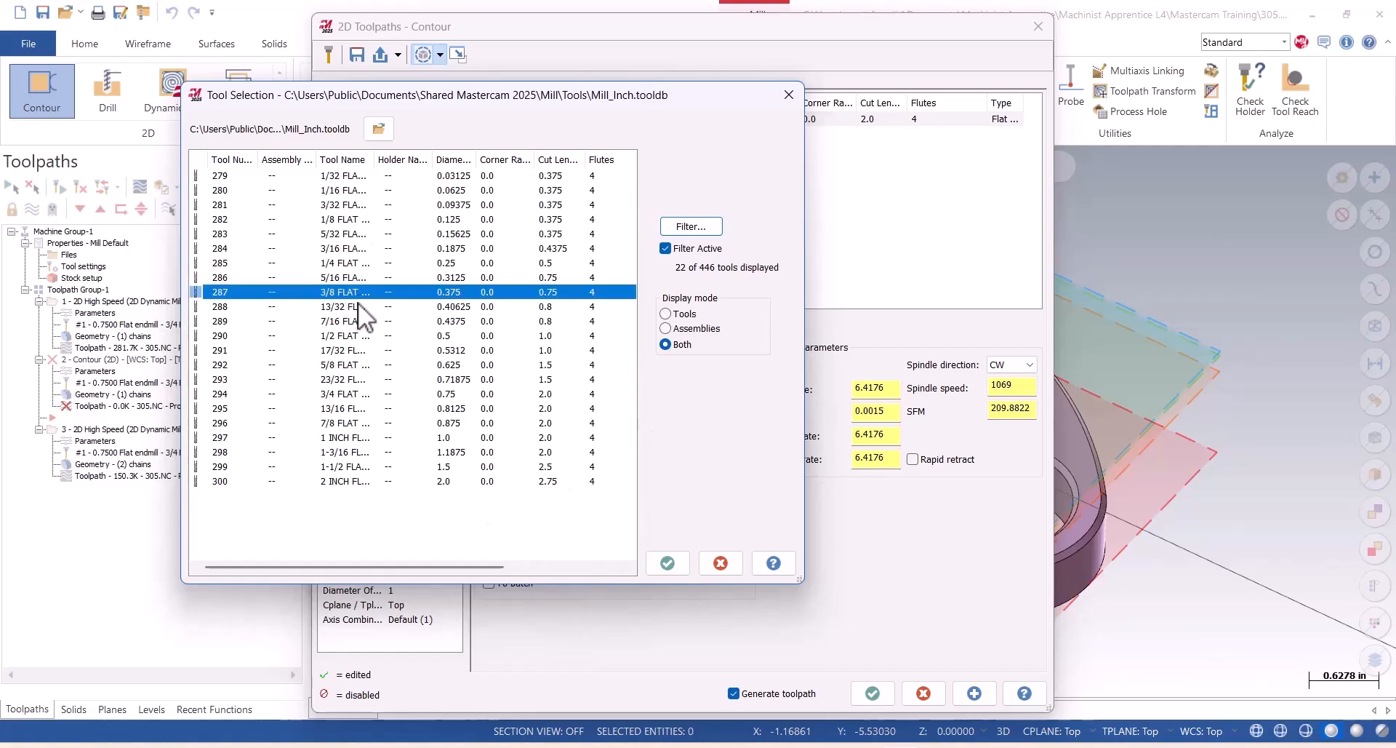
pyautogui.click(667, 563)
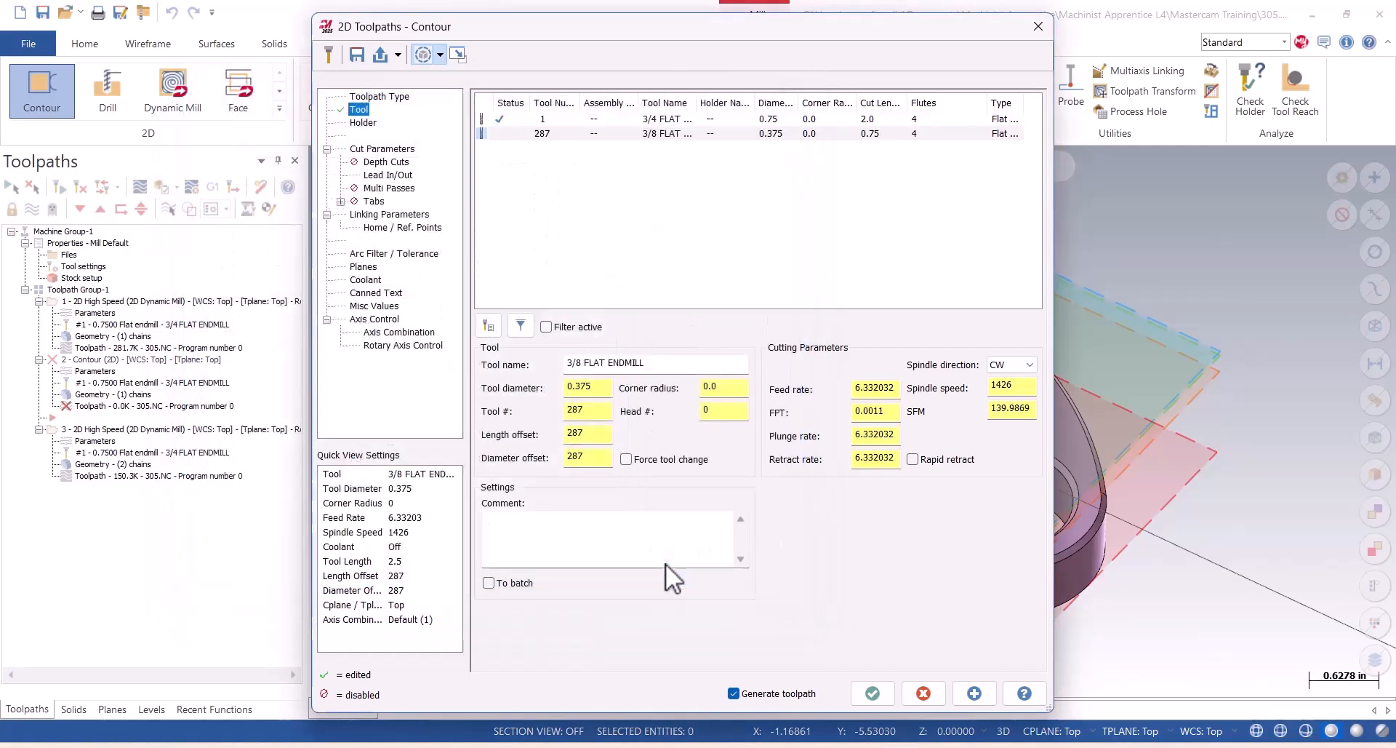
# Edit the 3/8 flat endmill to use tool number 2, 700 SFM and Carbide material.
pyautogui.doubleClick(652, 133)
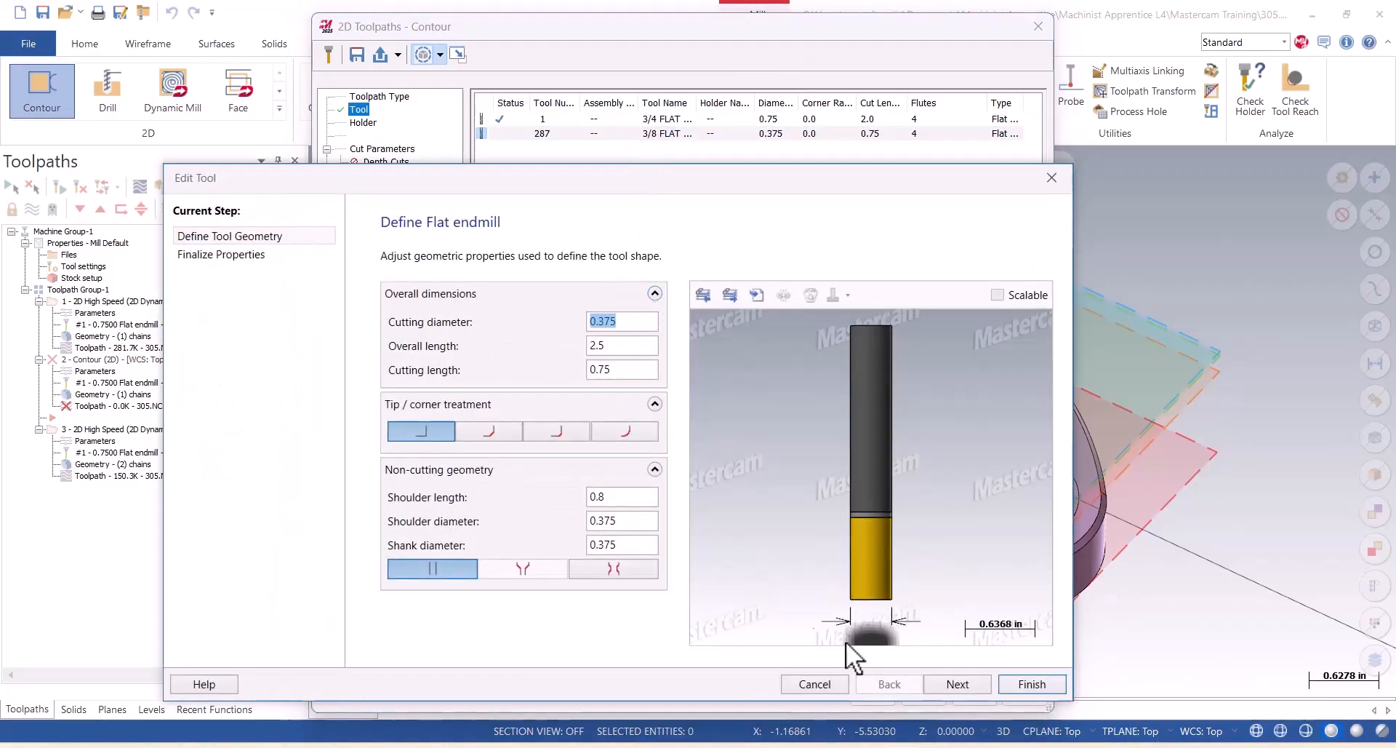
pyautogui.click(949, 683)
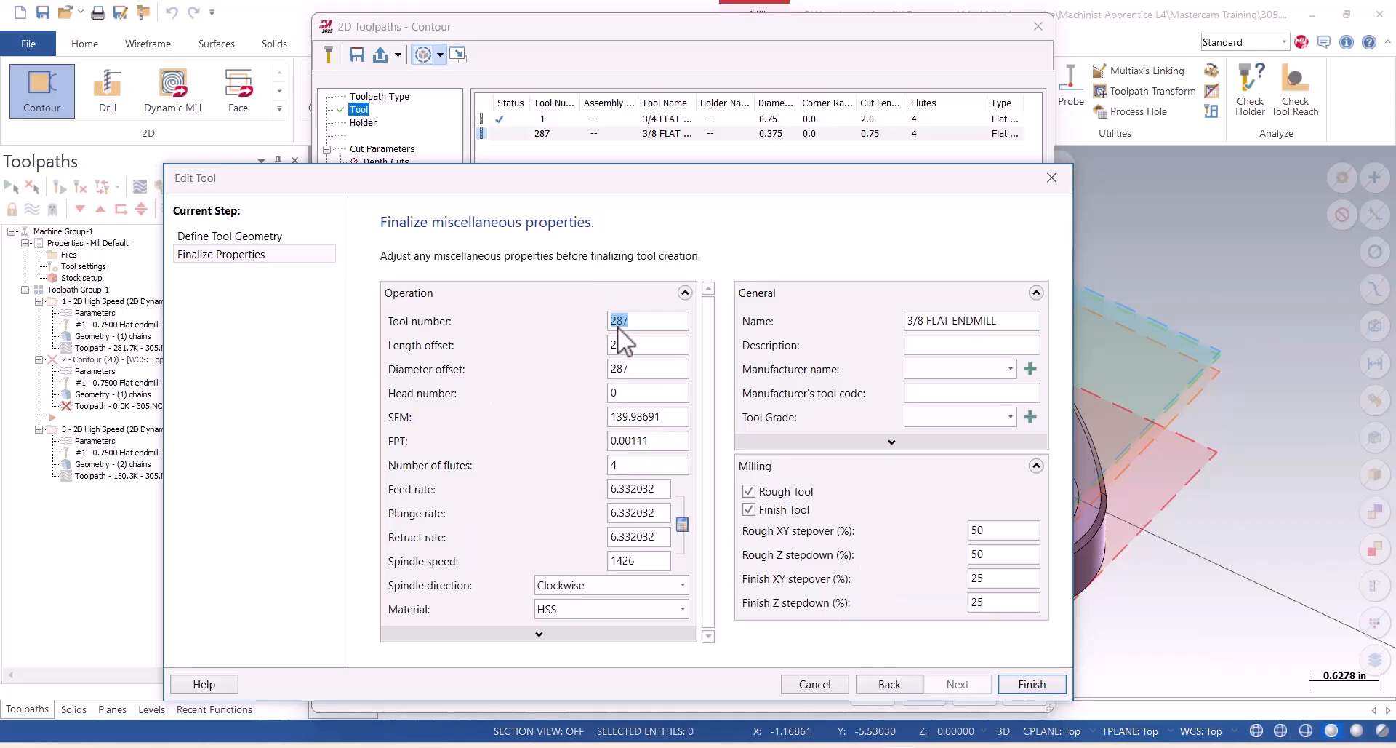
pyautogui.write('2')
pyautogui.doubleClick(648, 417)
pyautogui.write('700')
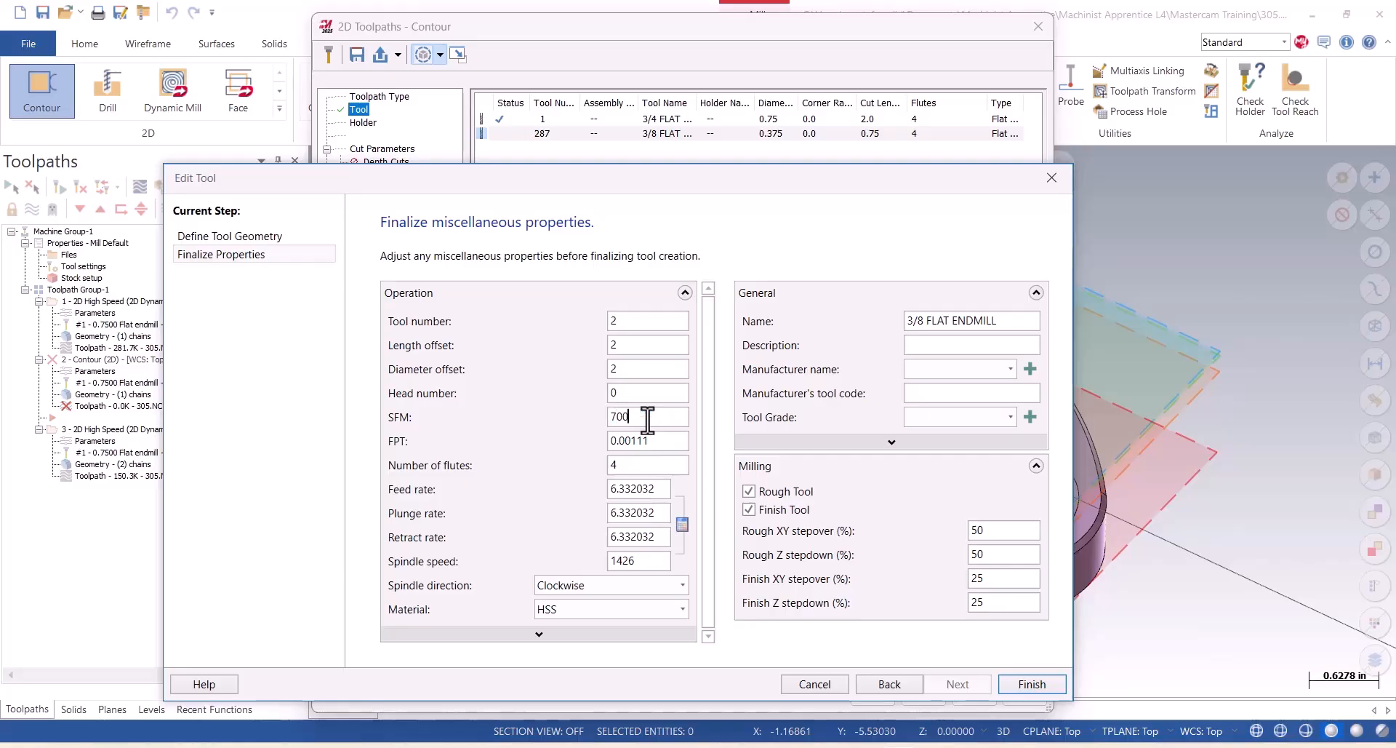
pyautogui.press('Tab')
pyautogui.click(676, 609)
pyautogui.click(575, 628)
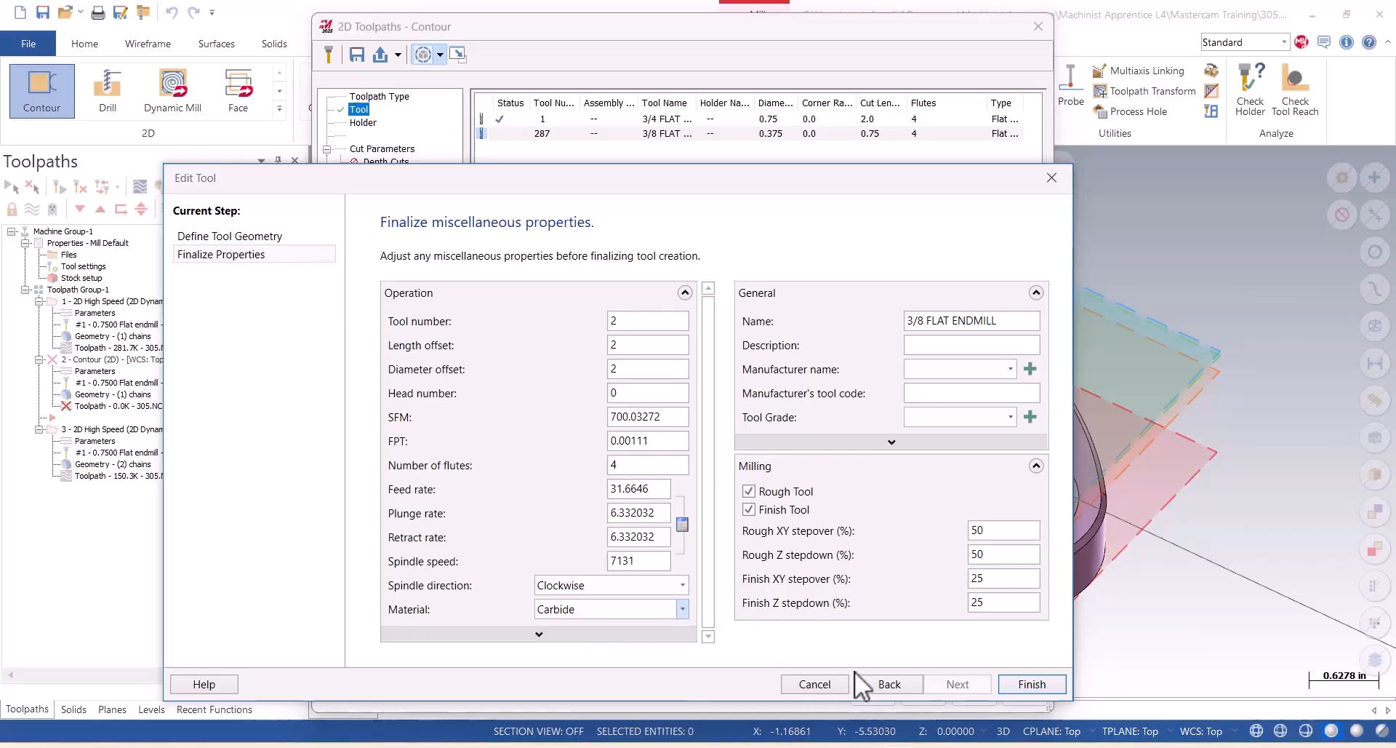
pyautogui.click(1030, 683)
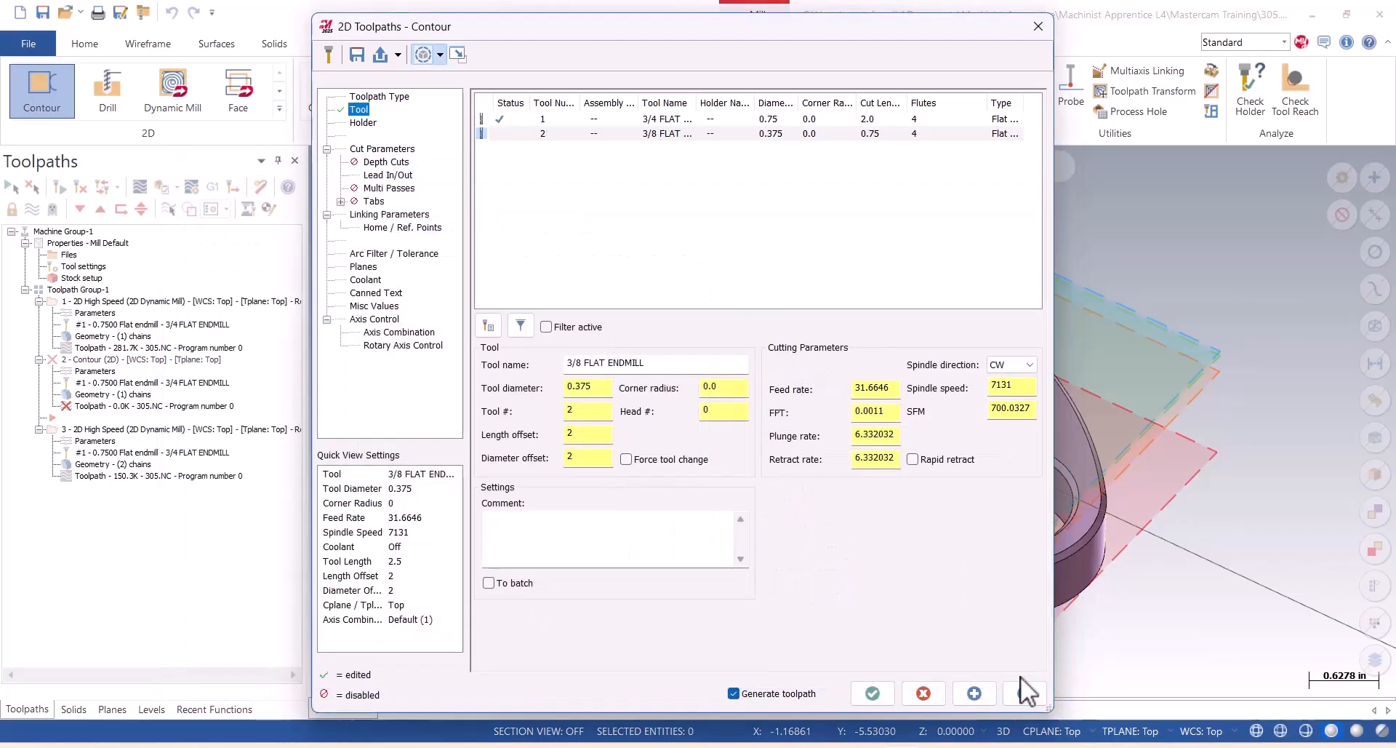
# Enter the operation comment "Finish outer shape" and set the cutter compensation type to Wear.
pyautogui.click(529, 523)
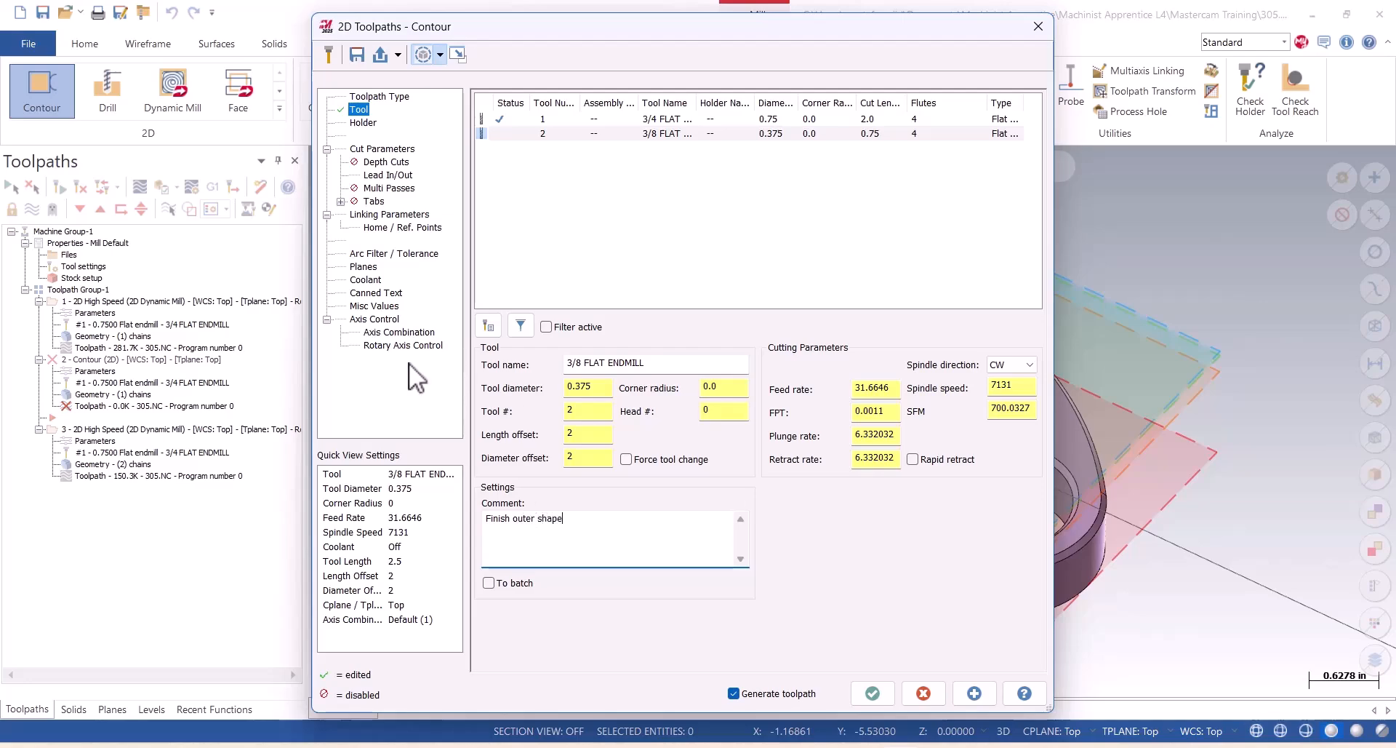
pyautogui.click(359, 148)
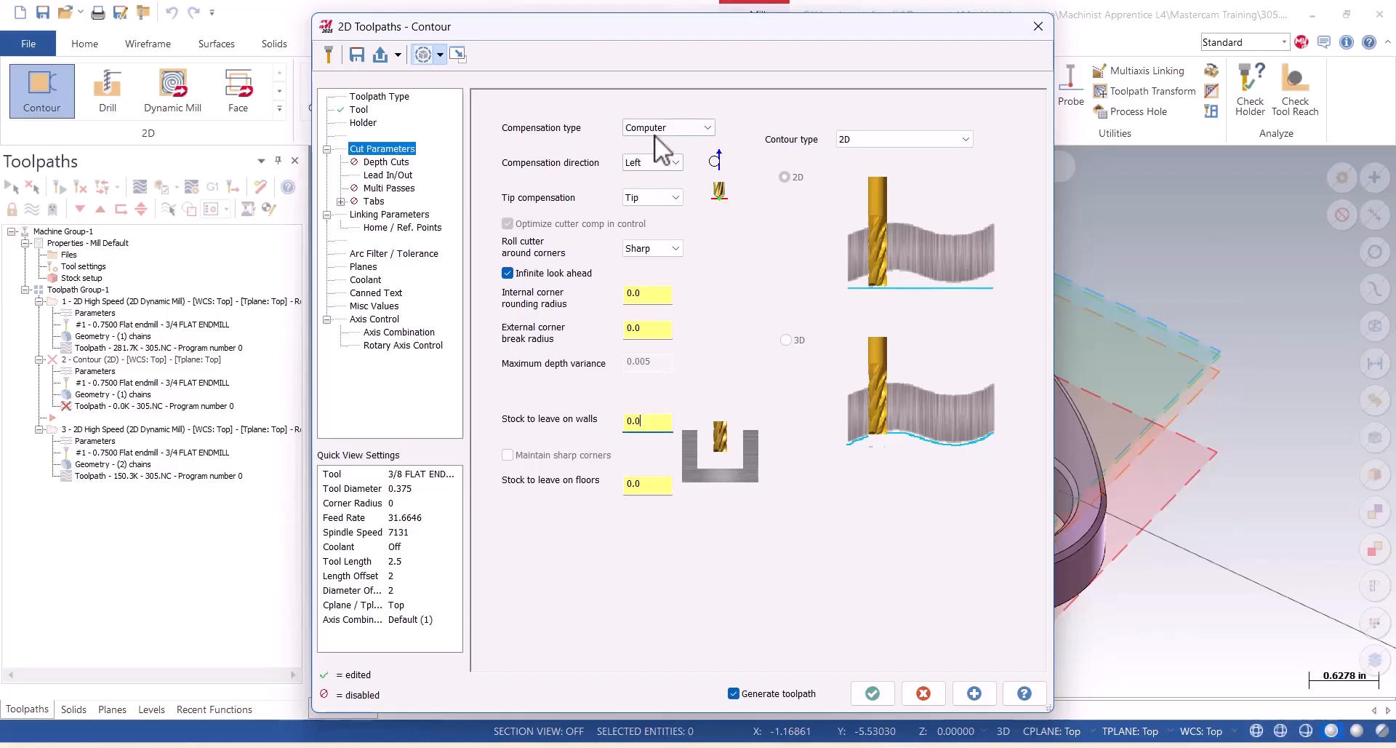
pyautogui.click(706, 128)
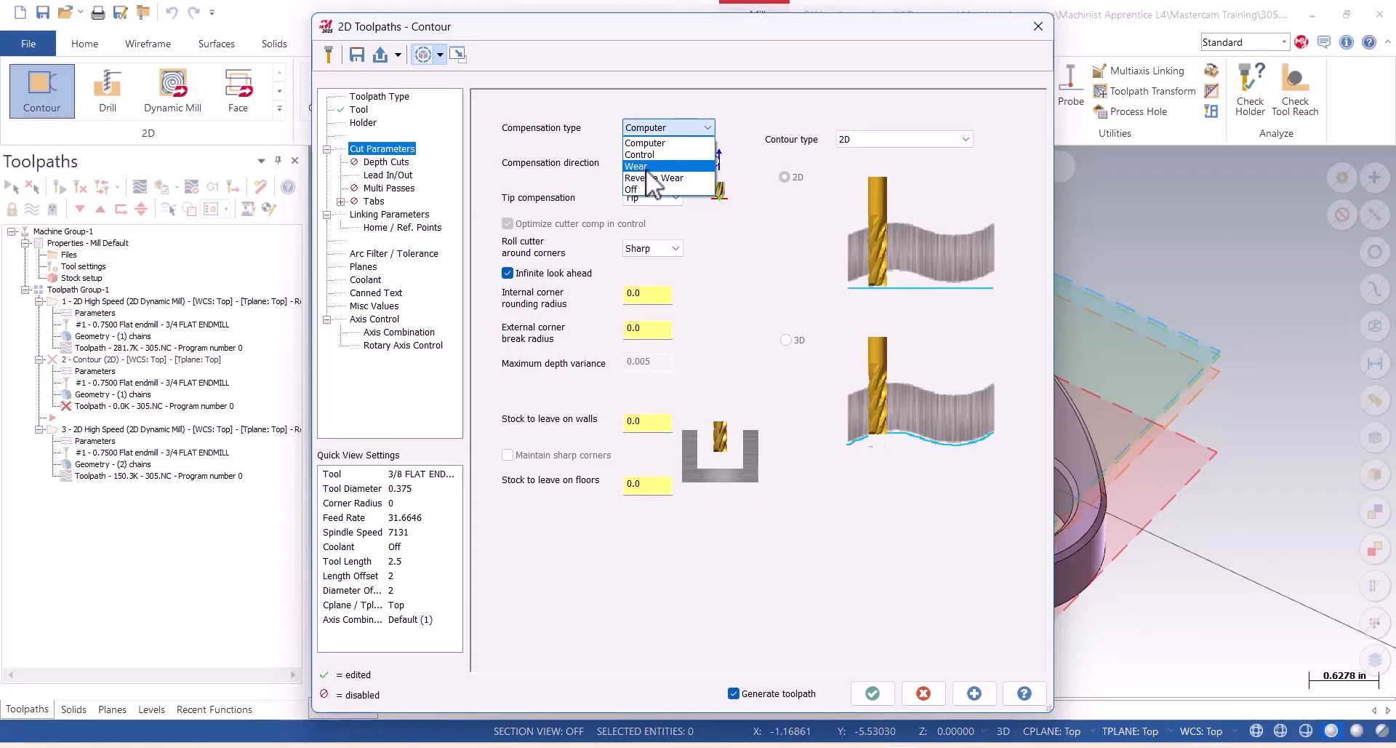
pyautogui.click(644, 167)
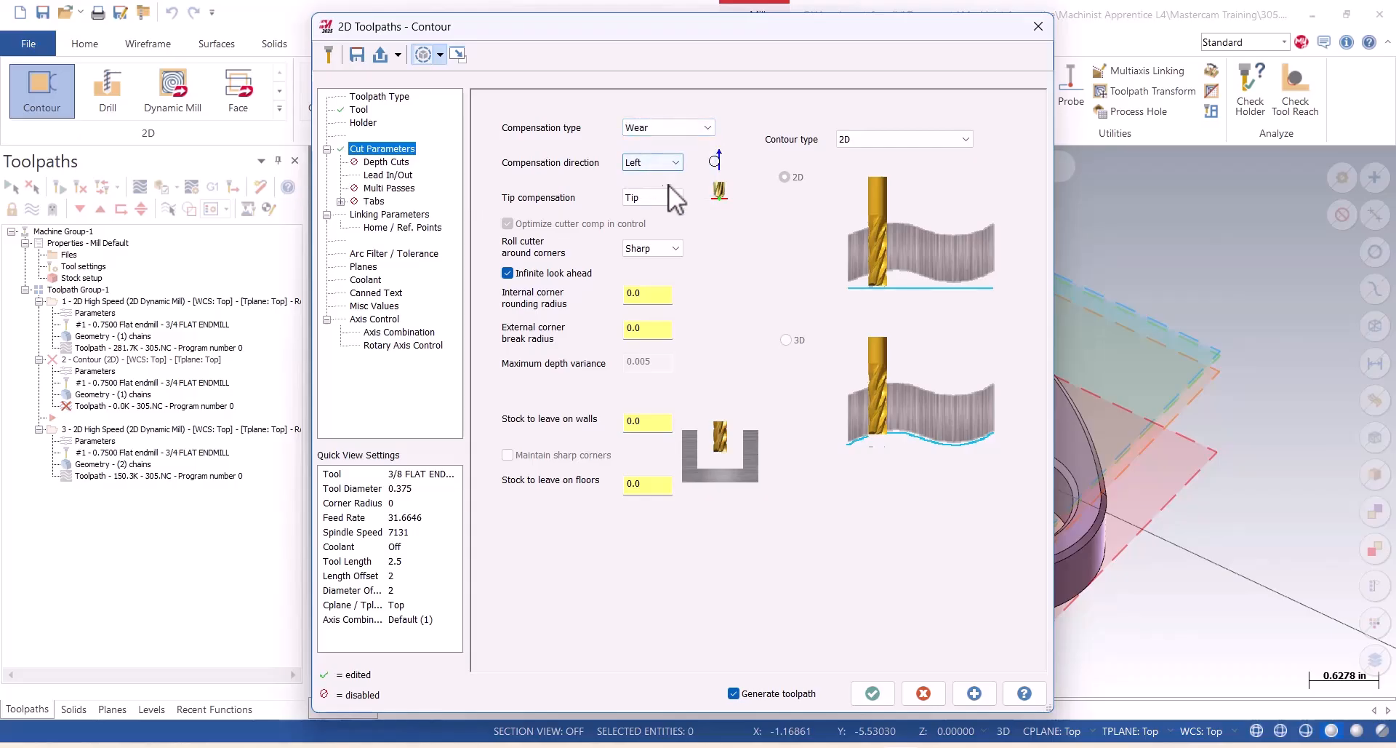
# Set the lead-in line length to 0.1 and arc sweep to 30, copy the entry settings to the exit, and set the overlap to .01.
pyautogui.click(378, 174)
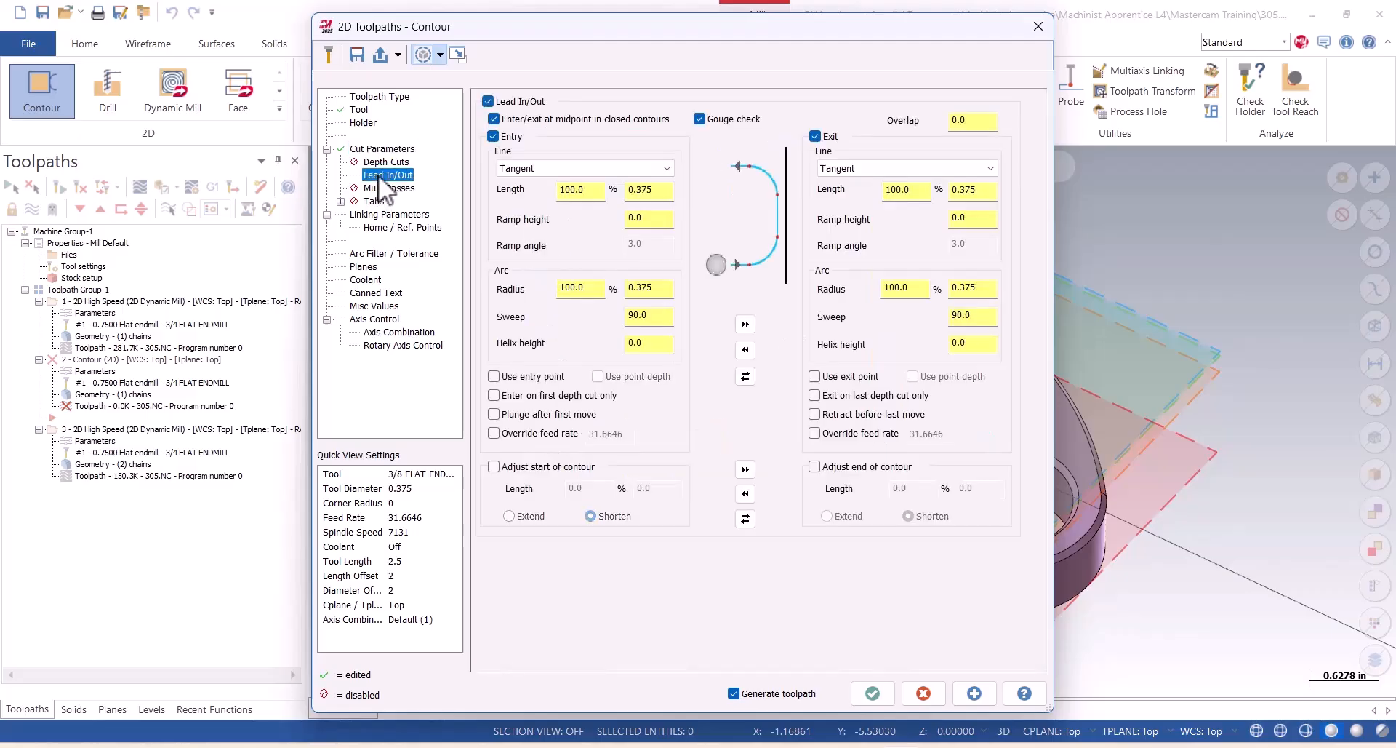
pyautogui.doubleClick(651, 190)
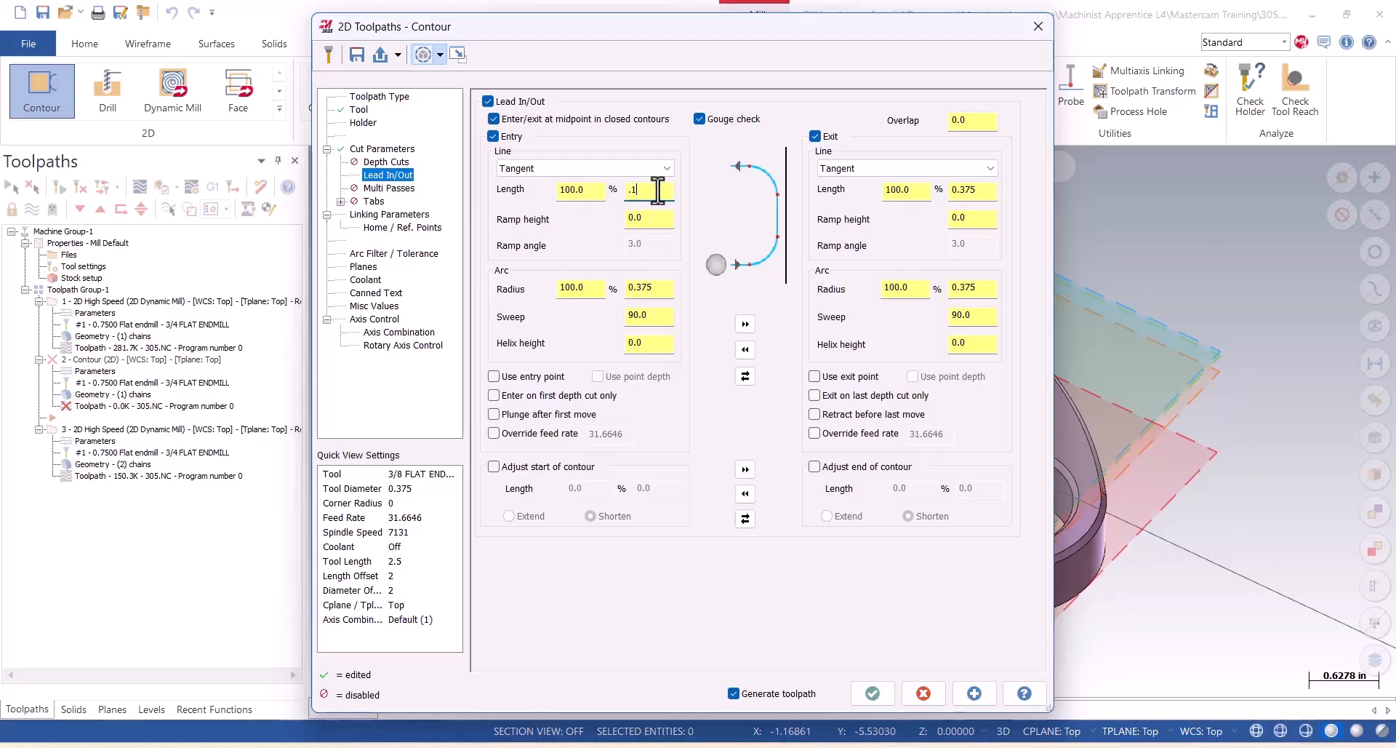
pyautogui.doubleClick(647, 317)
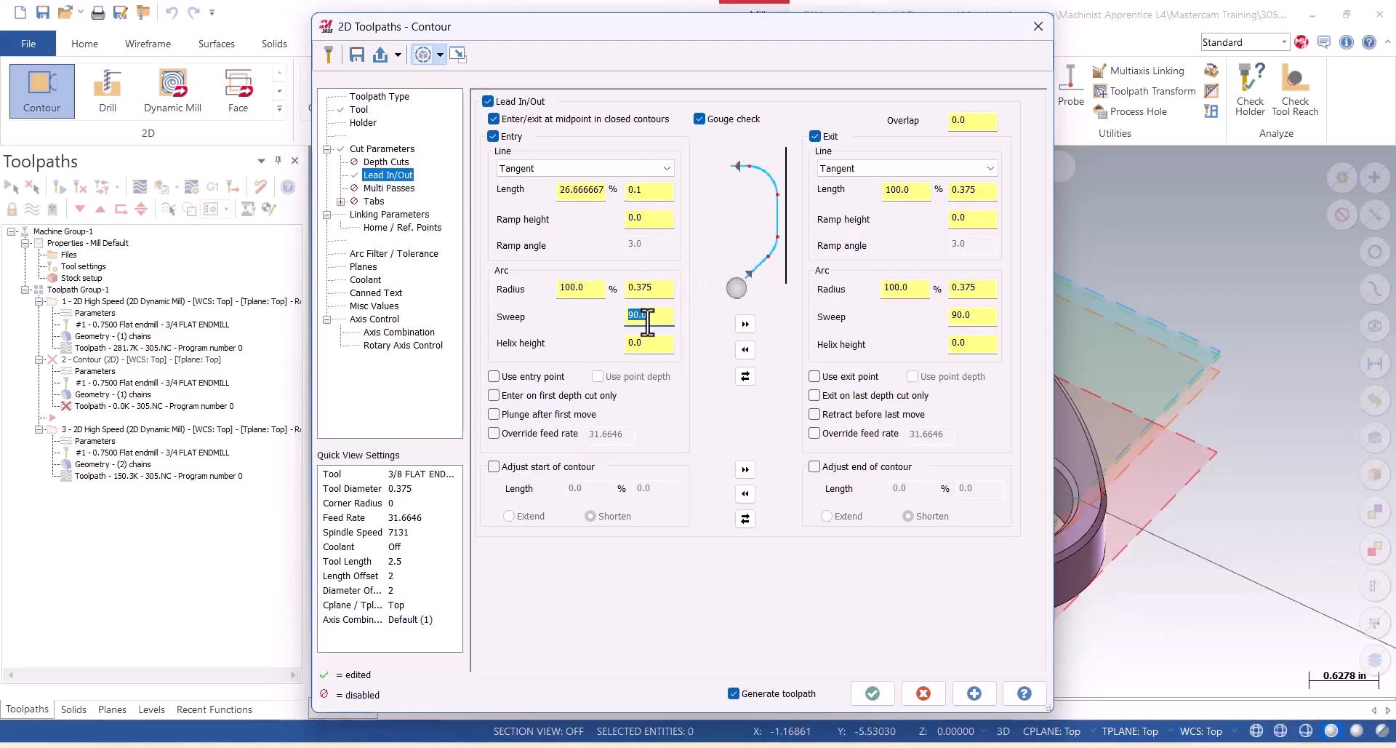
pyautogui.write('30')
pyautogui.click(745, 349)
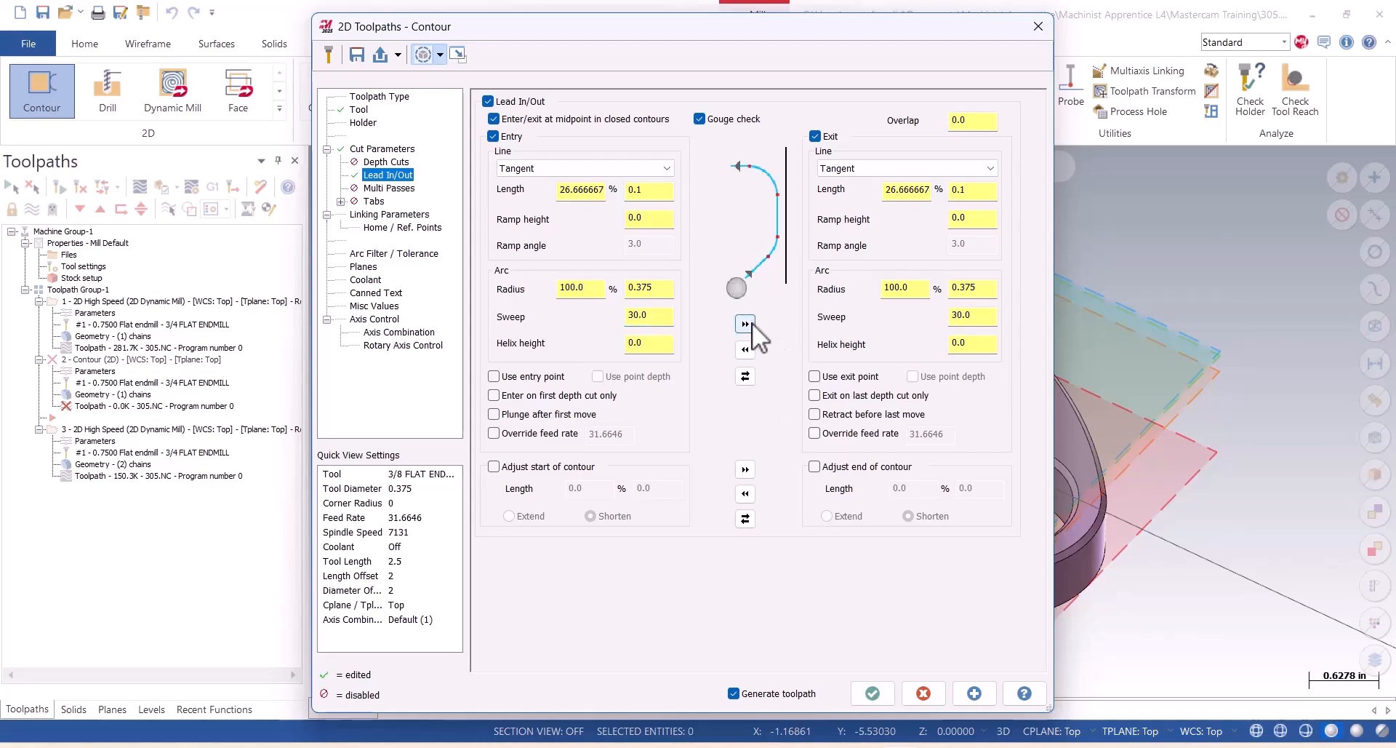
pyautogui.doubleClick(970, 124)
pyautogui.write('.0')
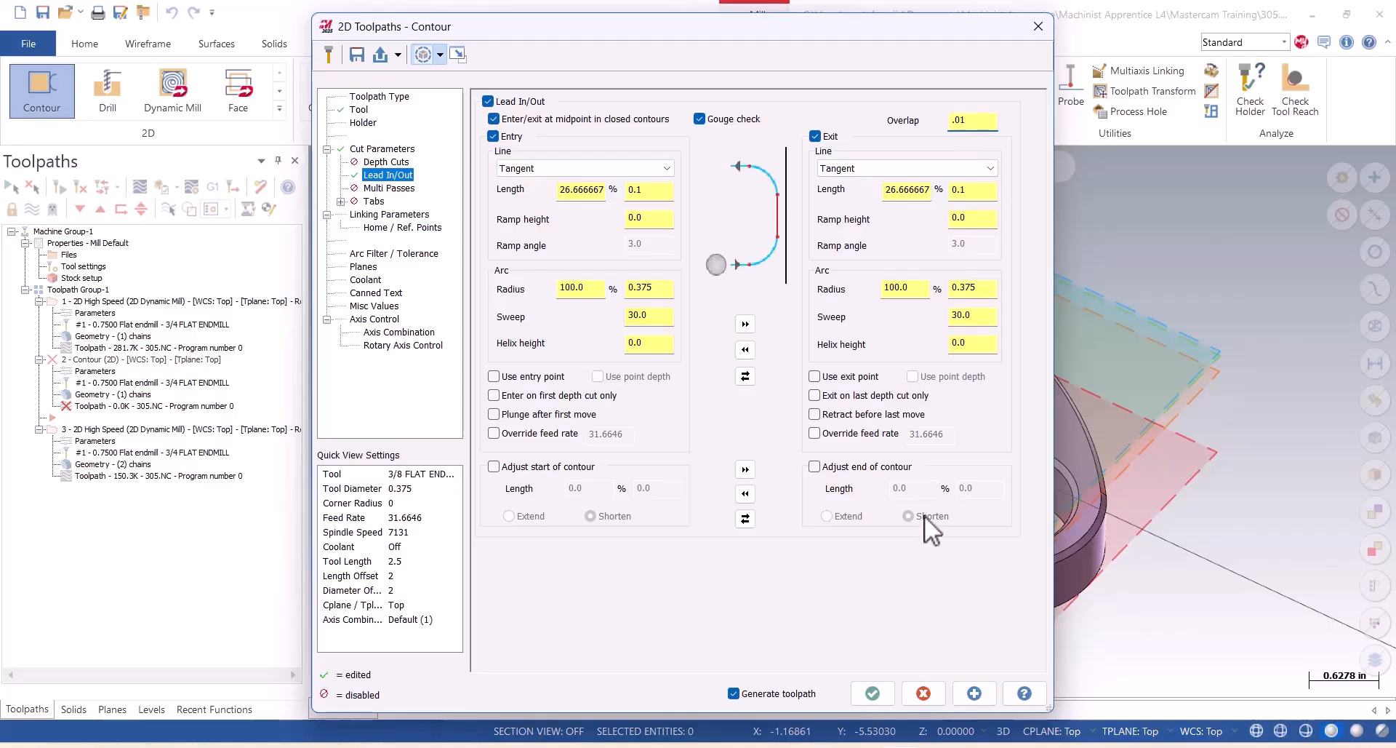
# In the linking parameters, enable the clearance plane, make the retract height absolute and set the feed plane to 0.1.
pyautogui.click(381, 212)
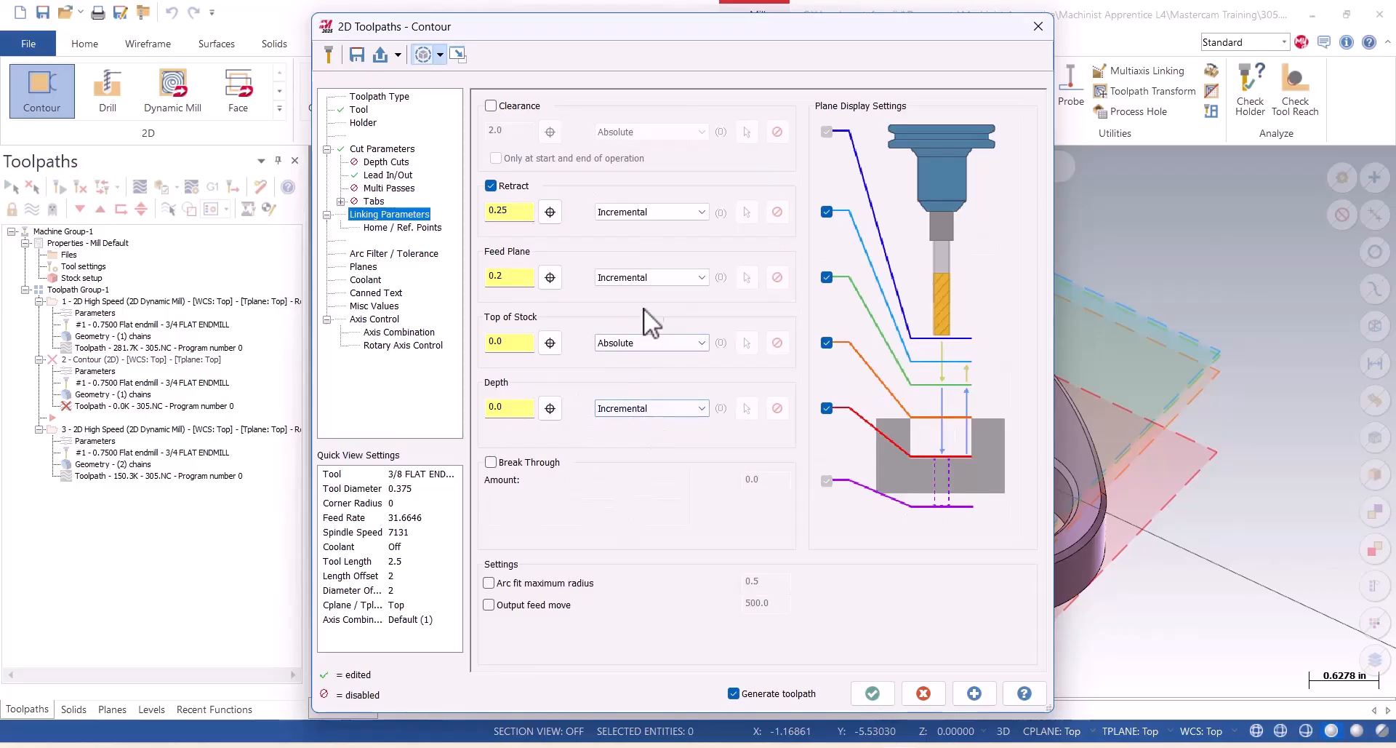
pyautogui.click(492, 107)
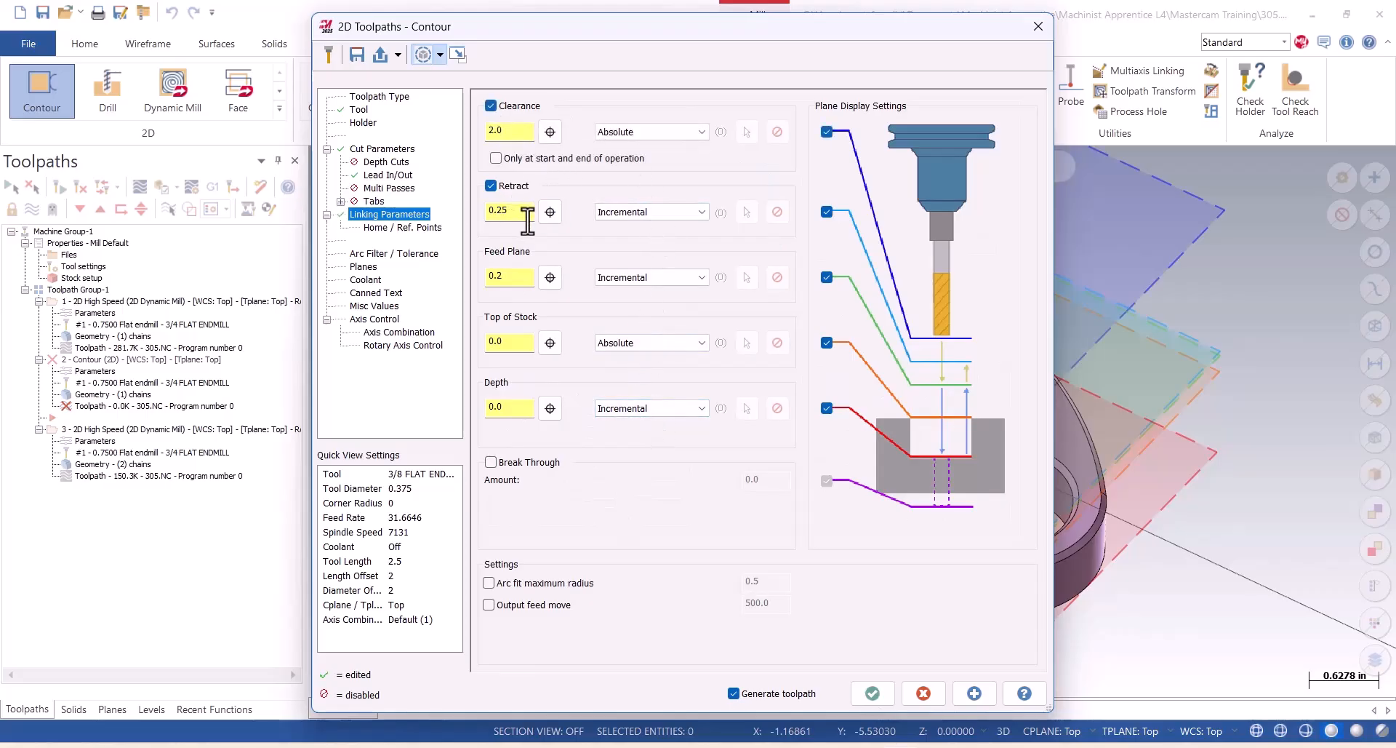
pyautogui.click(703, 211)
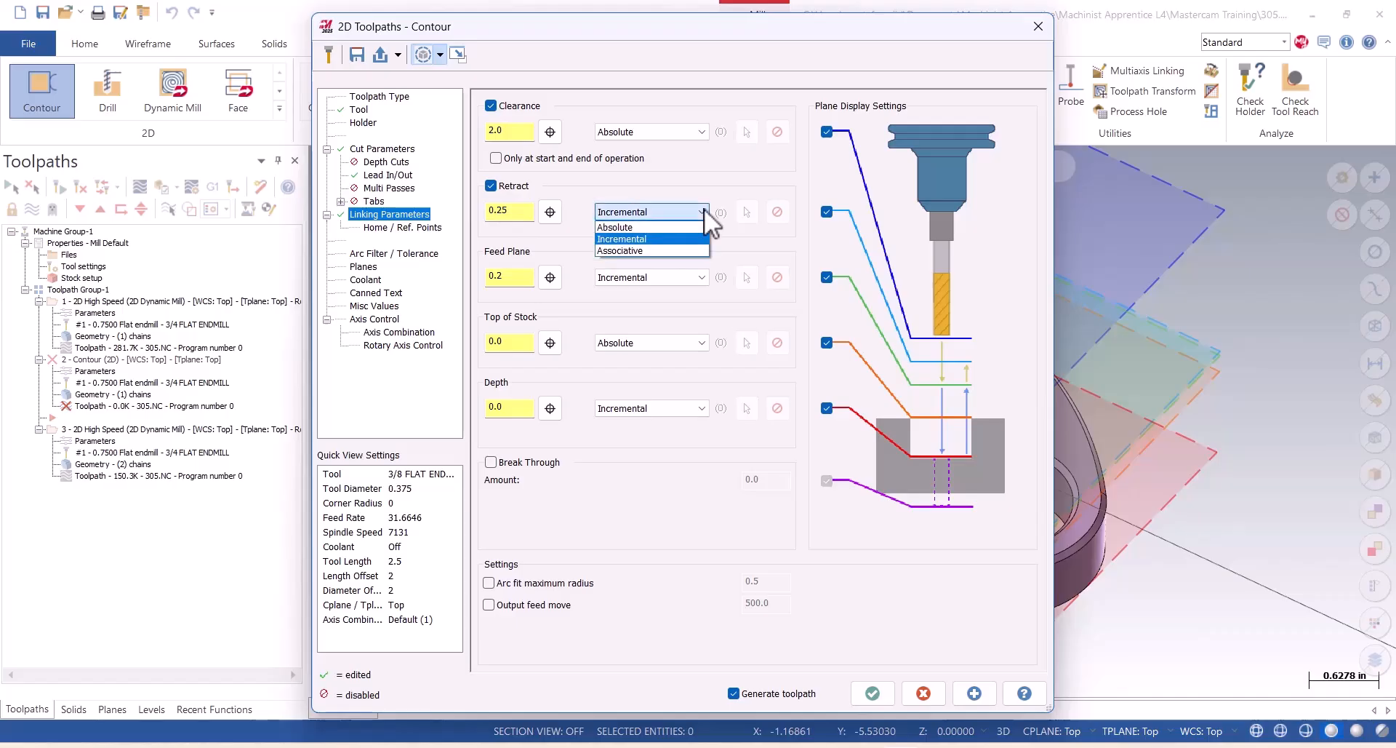
pyautogui.click(641, 228)
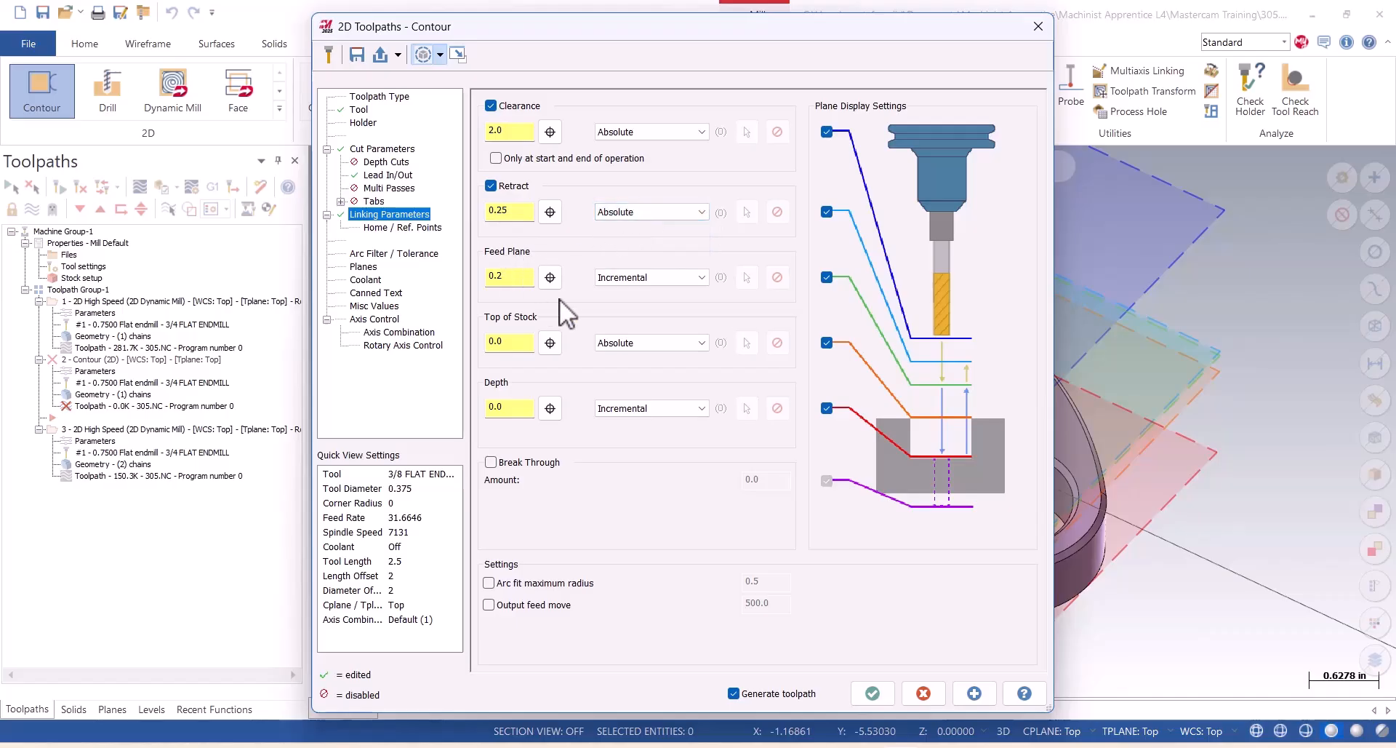
pyautogui.doubleClick(517, 277)
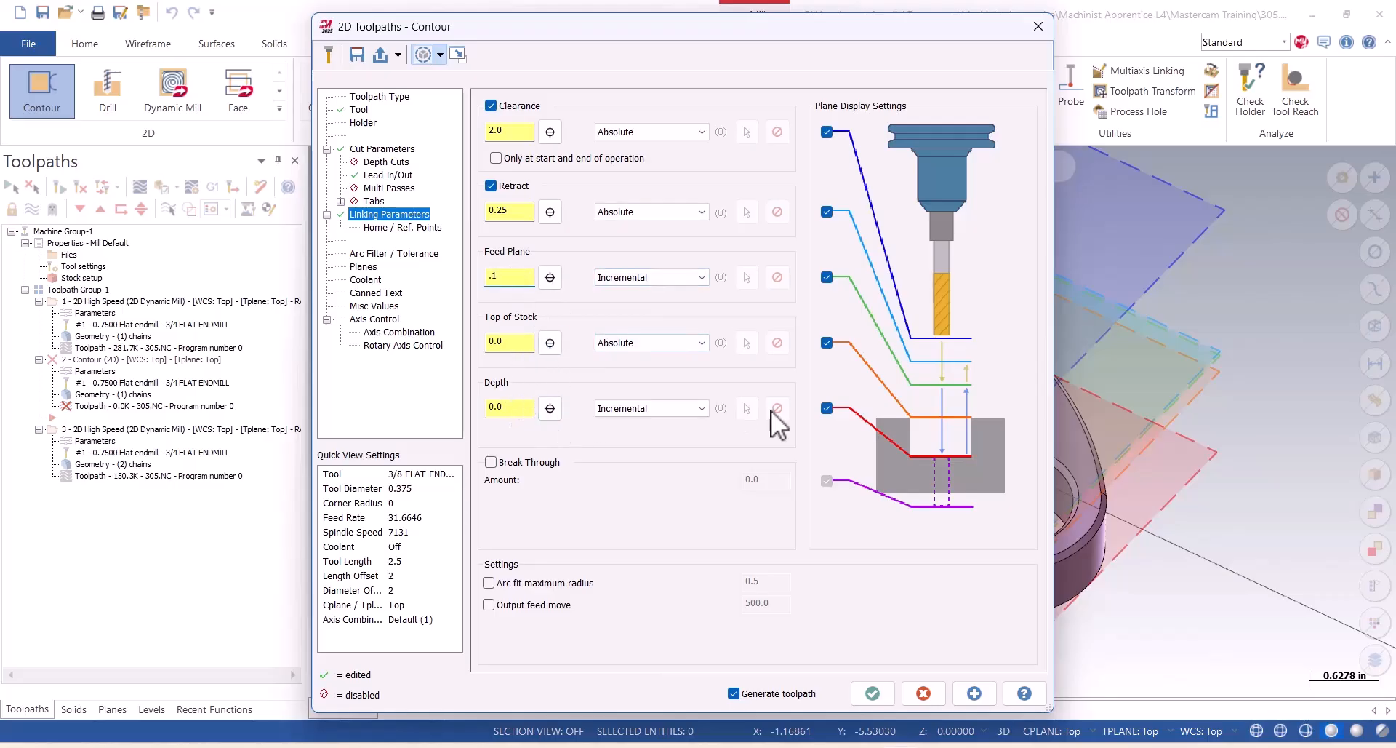
# Make the cut depth absolute and pick it from the part's bottom edge, giving -1.0.
pyautogui.click(675, 409)
pyautogui.click(627, 434)
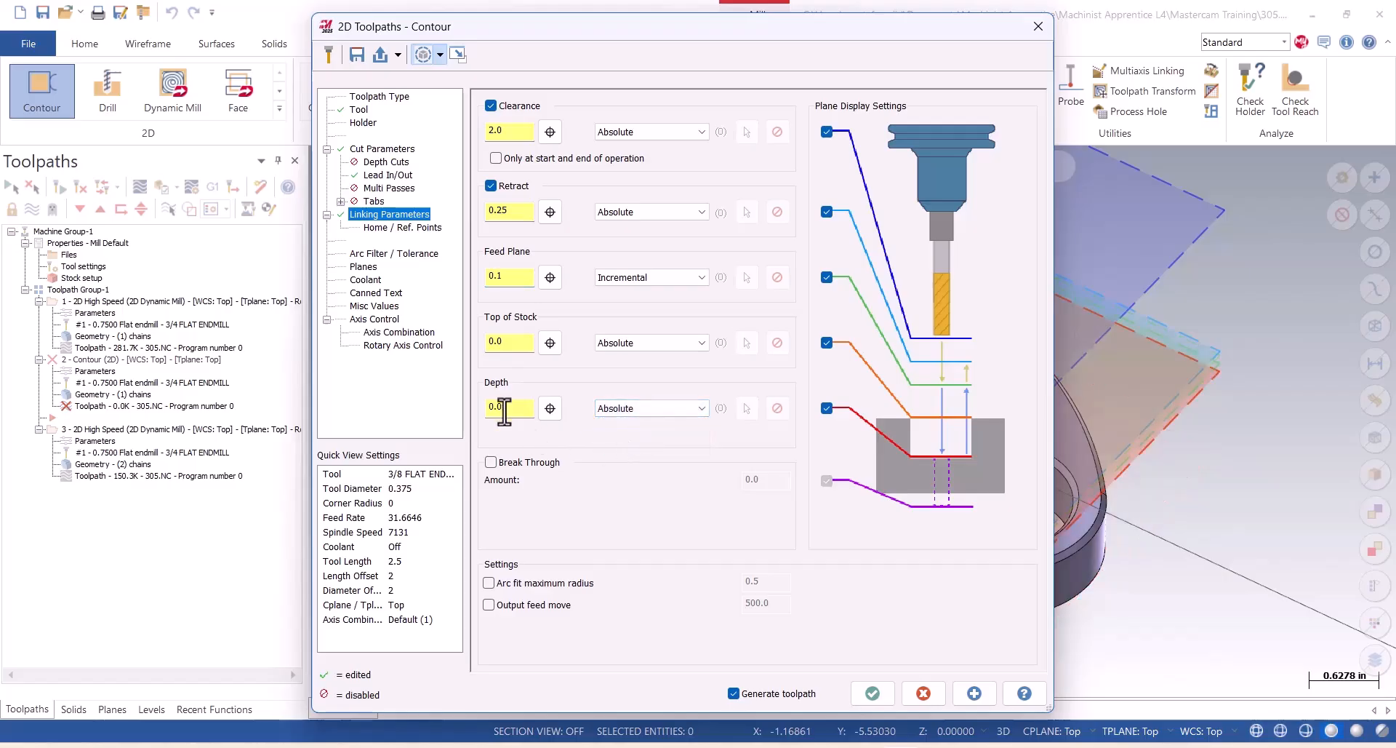
pyautogui.click(550, 407)
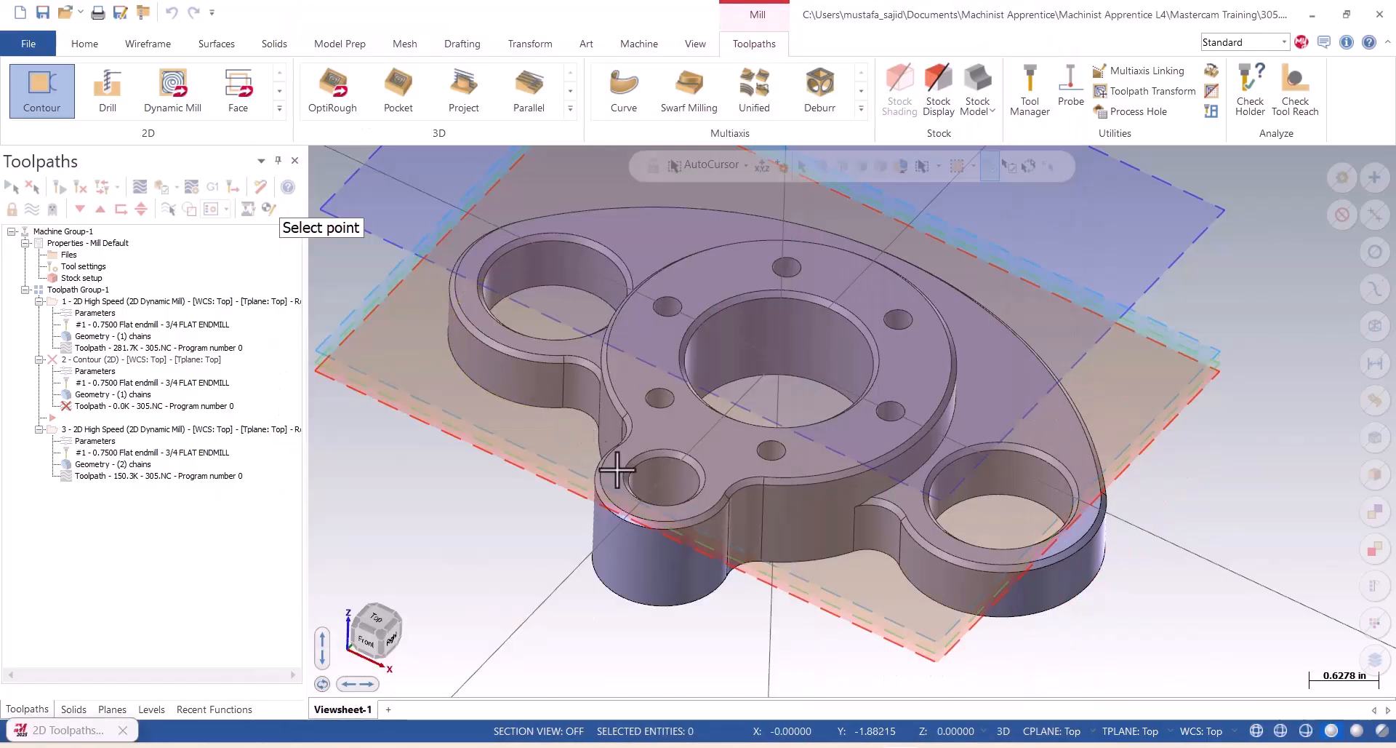
pyautogui.click(687, 604)
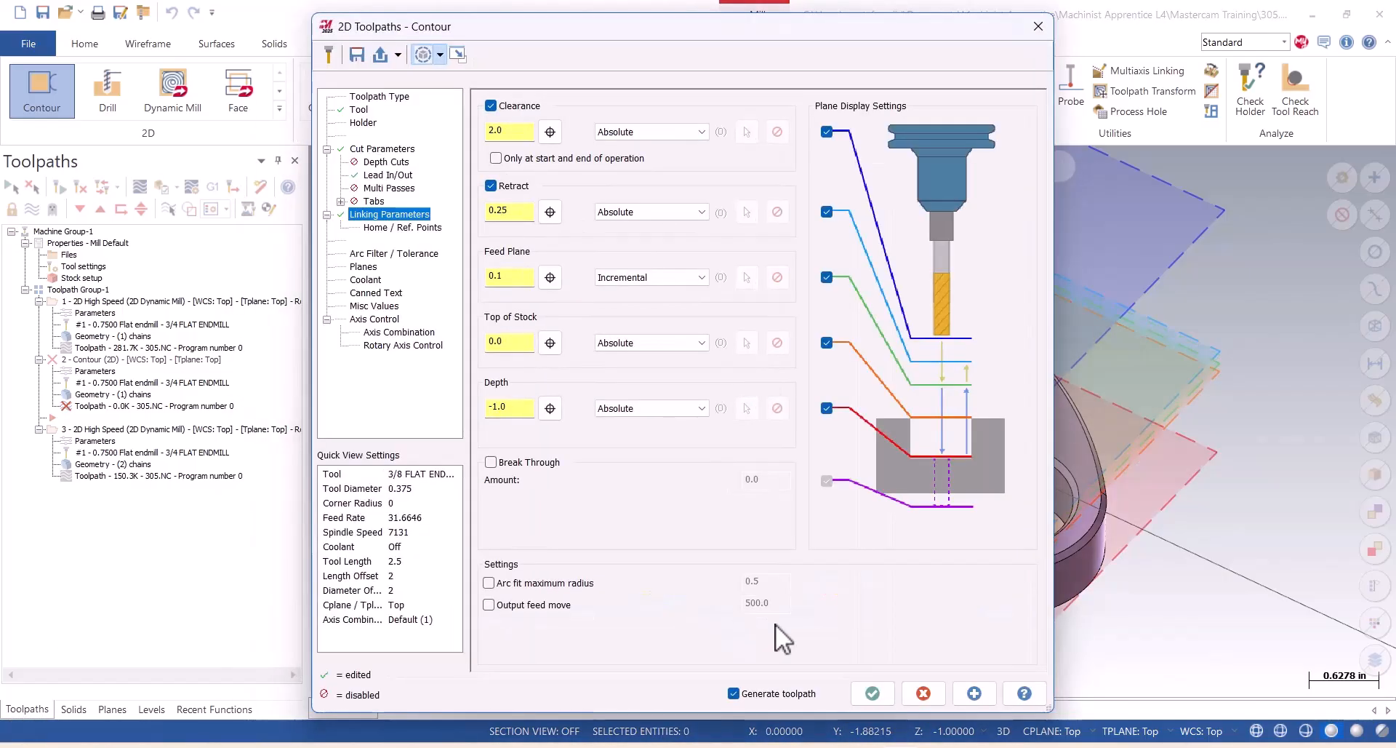
# Accept the contour parameters and generate the toolpath that finishes the outer shape.
pyautogui.click(872, 693)
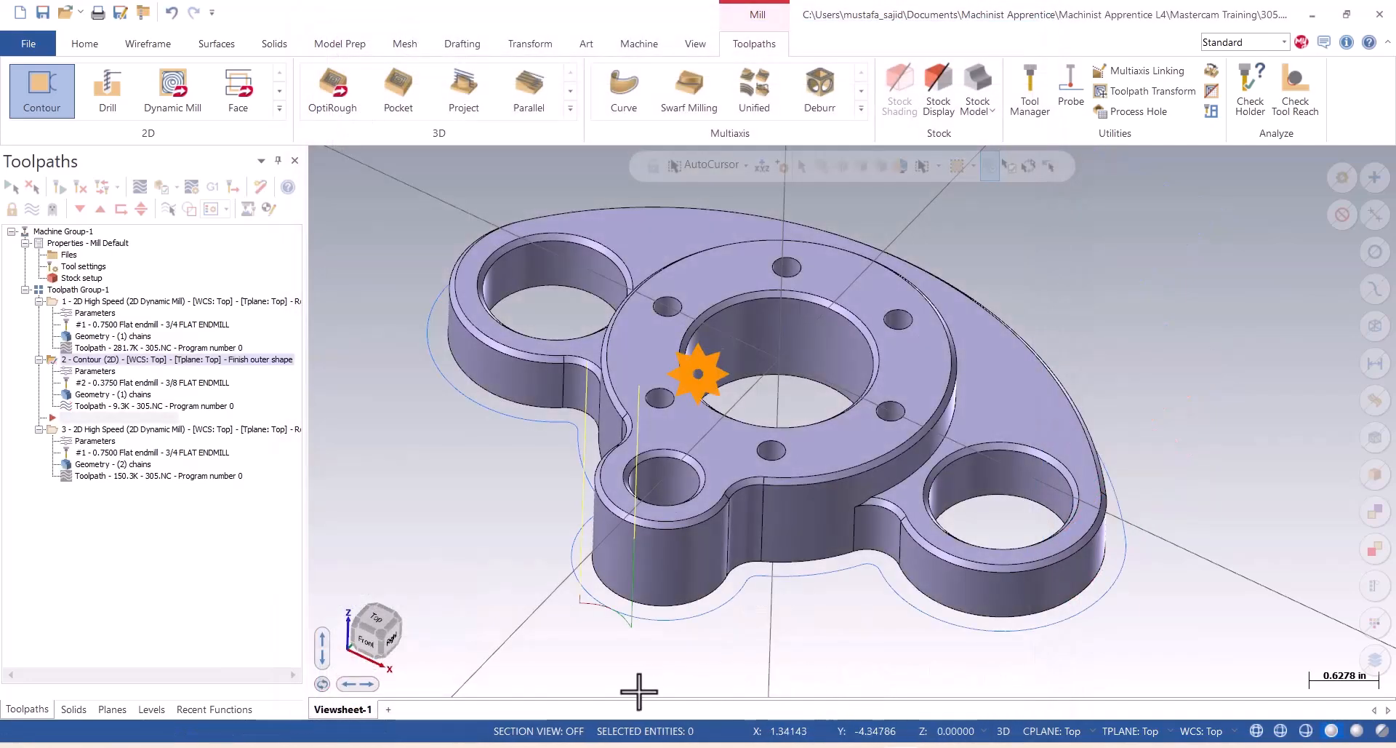
pyautogui.scroll(4, 600, 653)
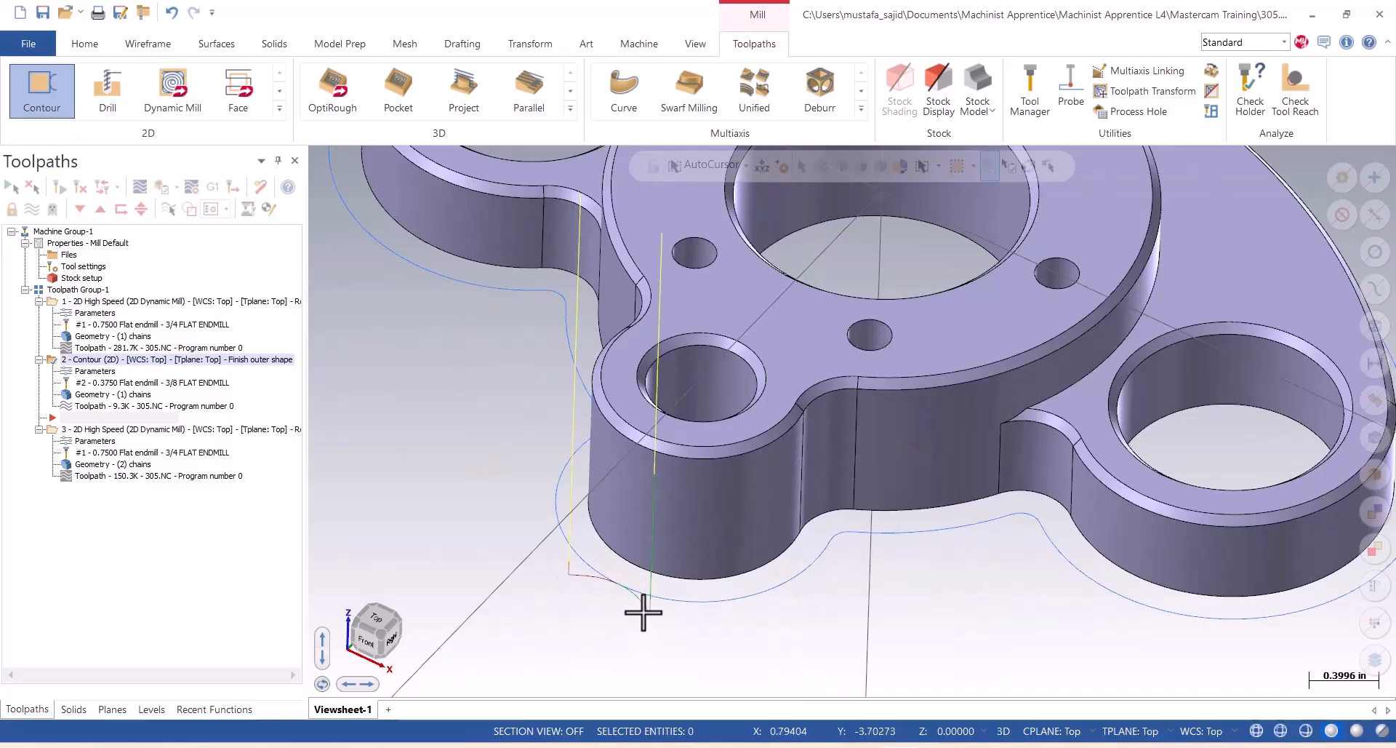
pyautogui.scroll(-5, 684, 591)
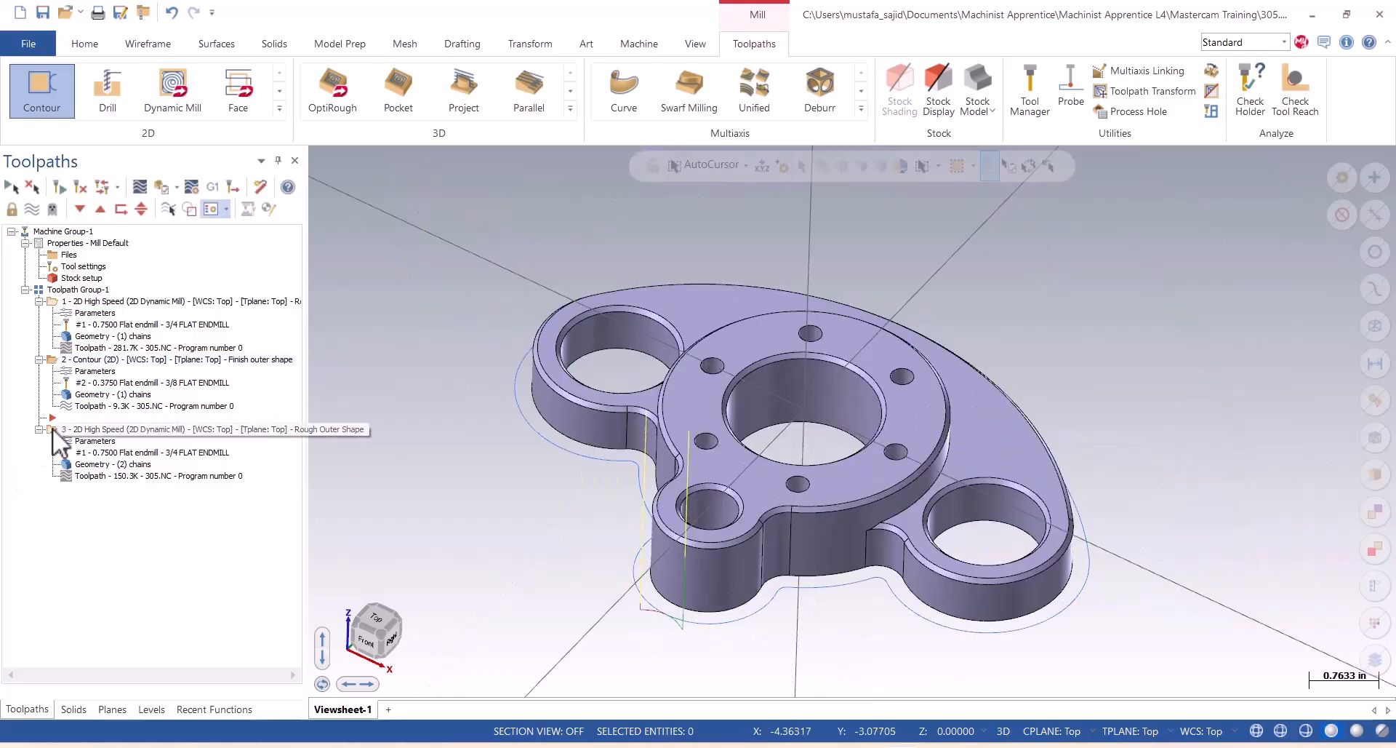
# Place the Rough Outer Shape dynamic mill operation before the contour operation and set the insertion point at the end of the toolpath group.
pyautogui.moveTo(52, 429); pyautogui.dragTo(102, 301)
pyautogui.click(80, 211)
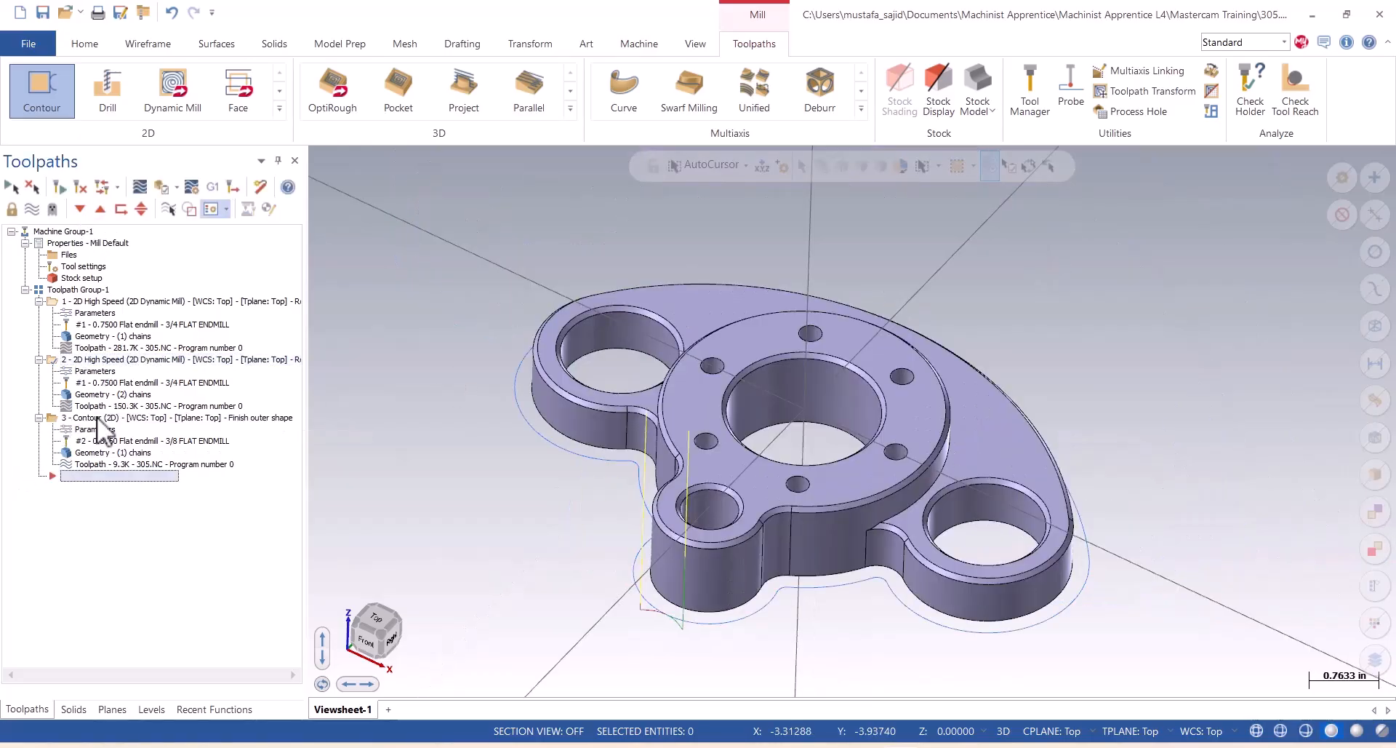
# Duplicate the "Finish outer shape" contour operation at the end of the toolpath group.
pyautogui.rightClick(55, 421)
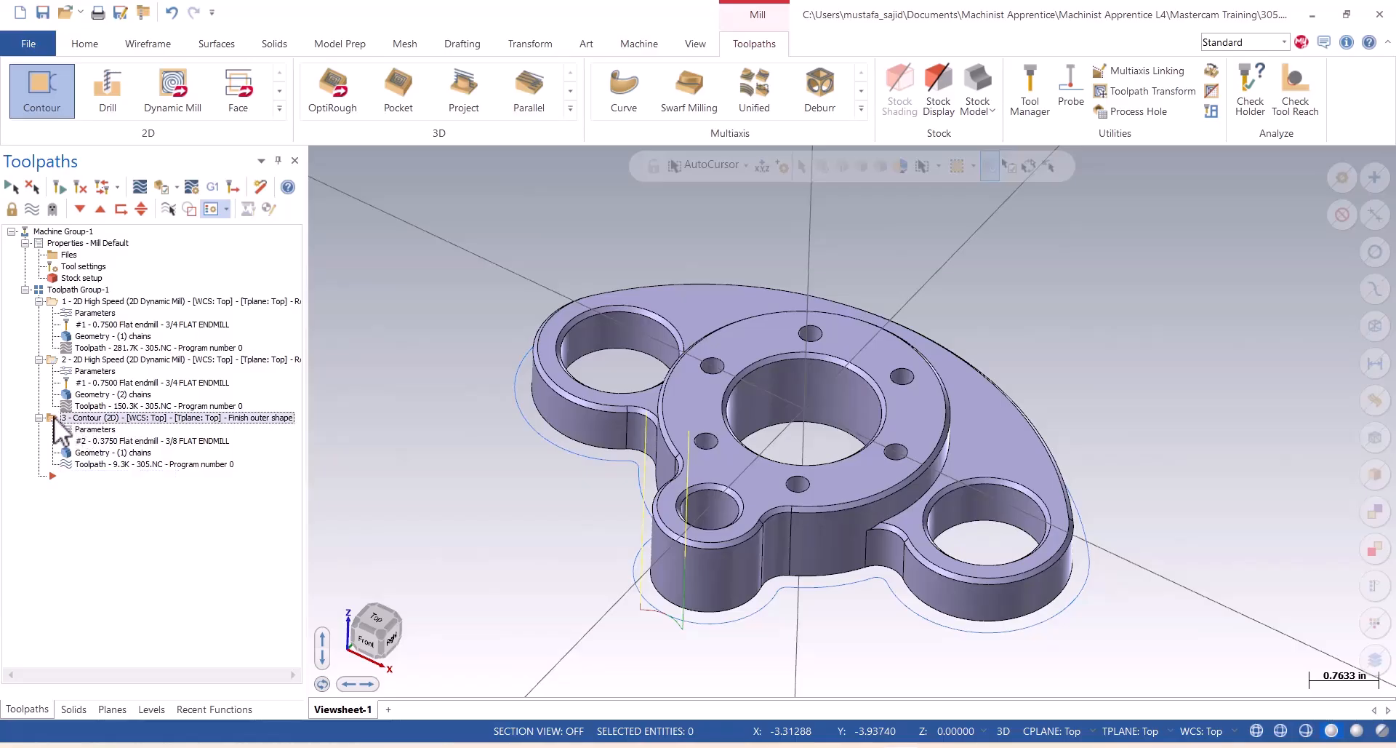
pyautogui.click(109, 416)
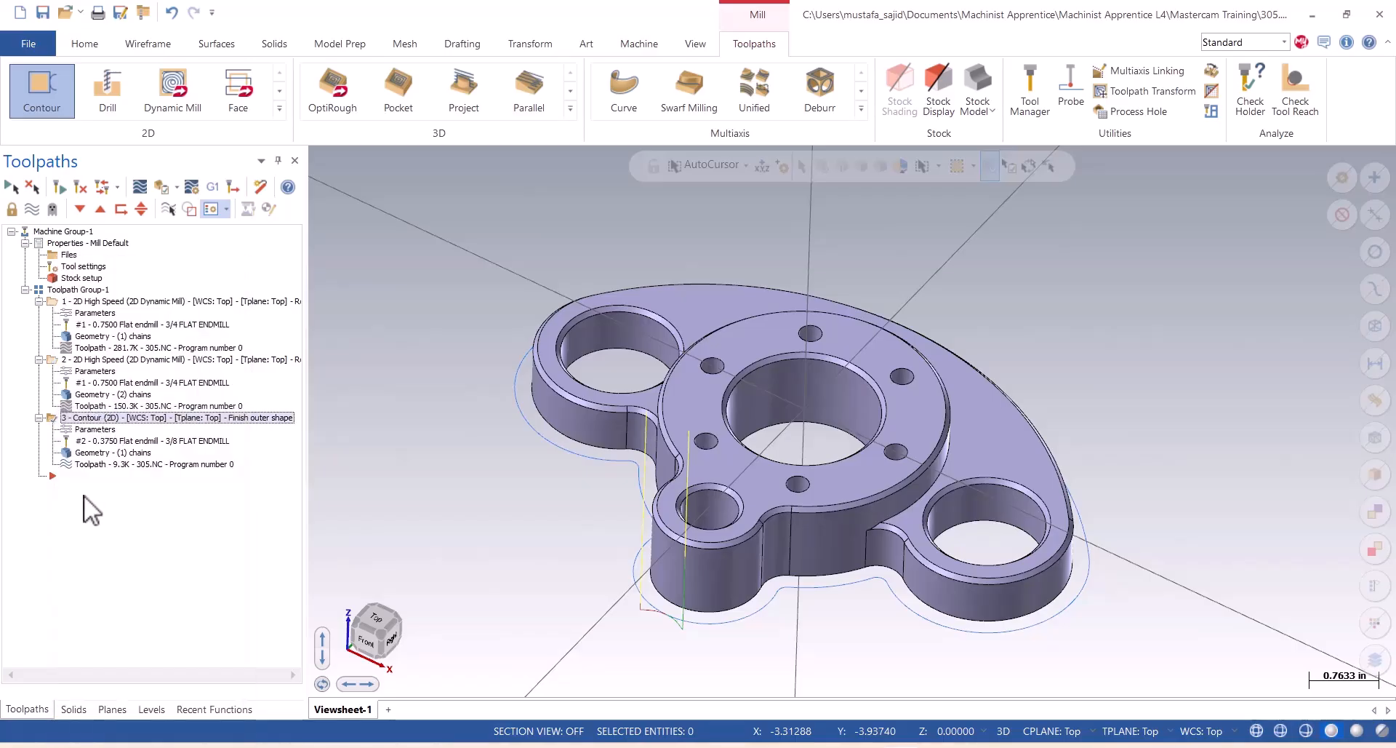
pyautogui.rightClick(85, 495)
pyautogui.click(138, 187)
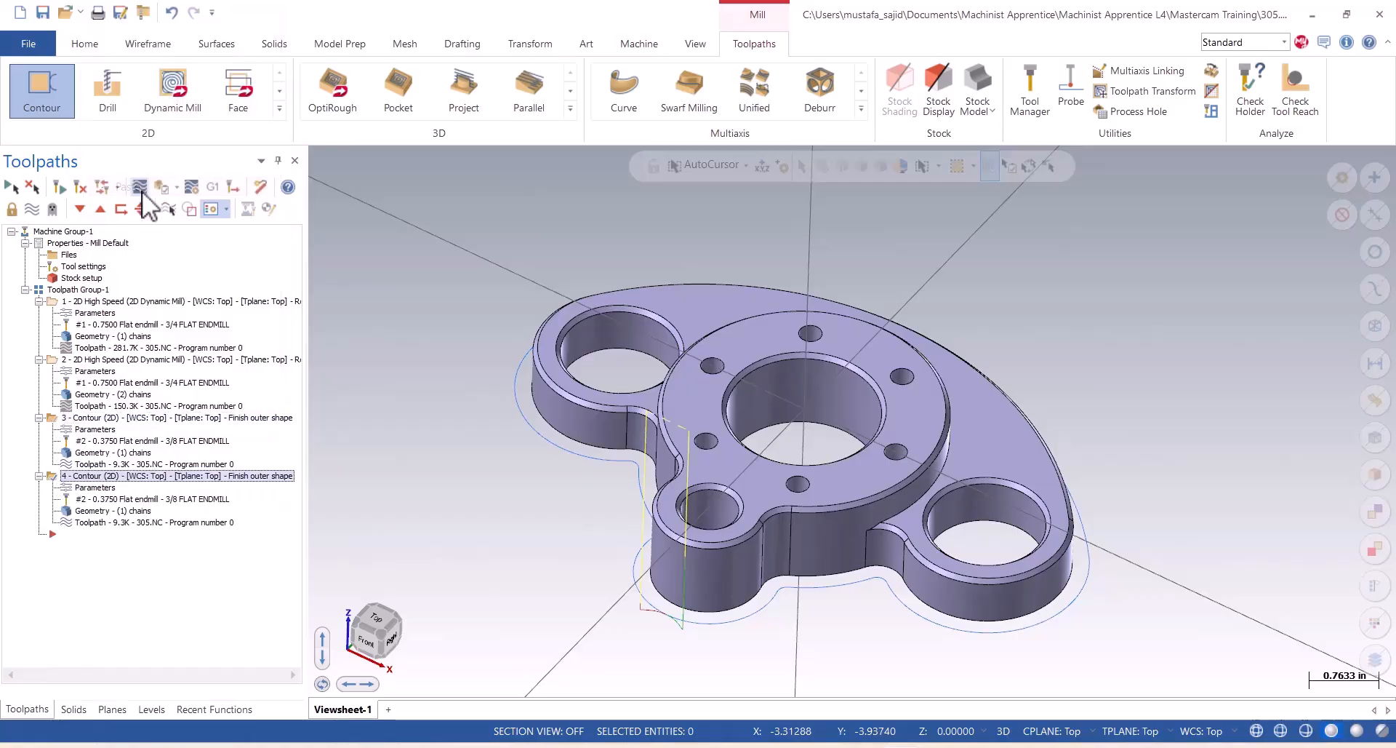
# Start rechaining the duplicated contour's geometry to replace its existing chain, using partial loop as the only solid selection method.
pyautogui.click(102, 510)
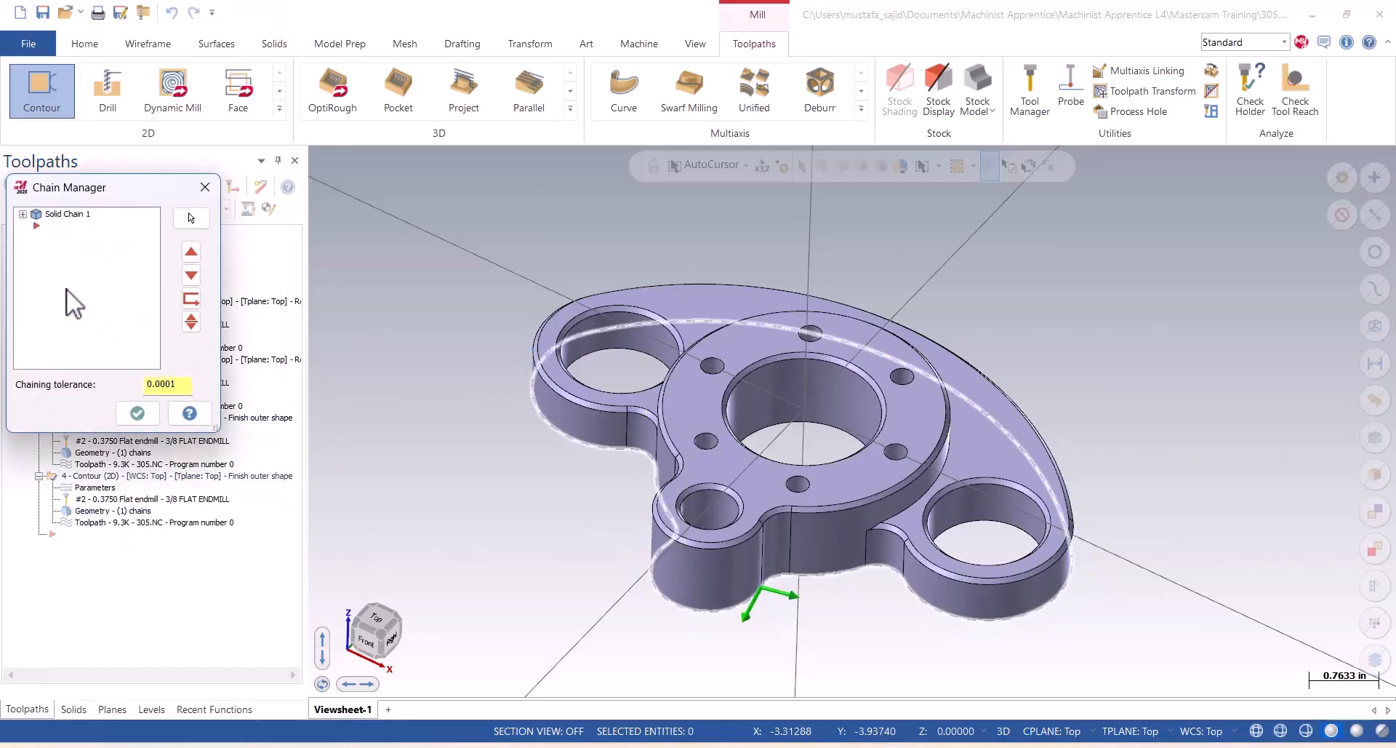
pyautogui.rightClick(76, 281)
pyautogui.click(128, 336)
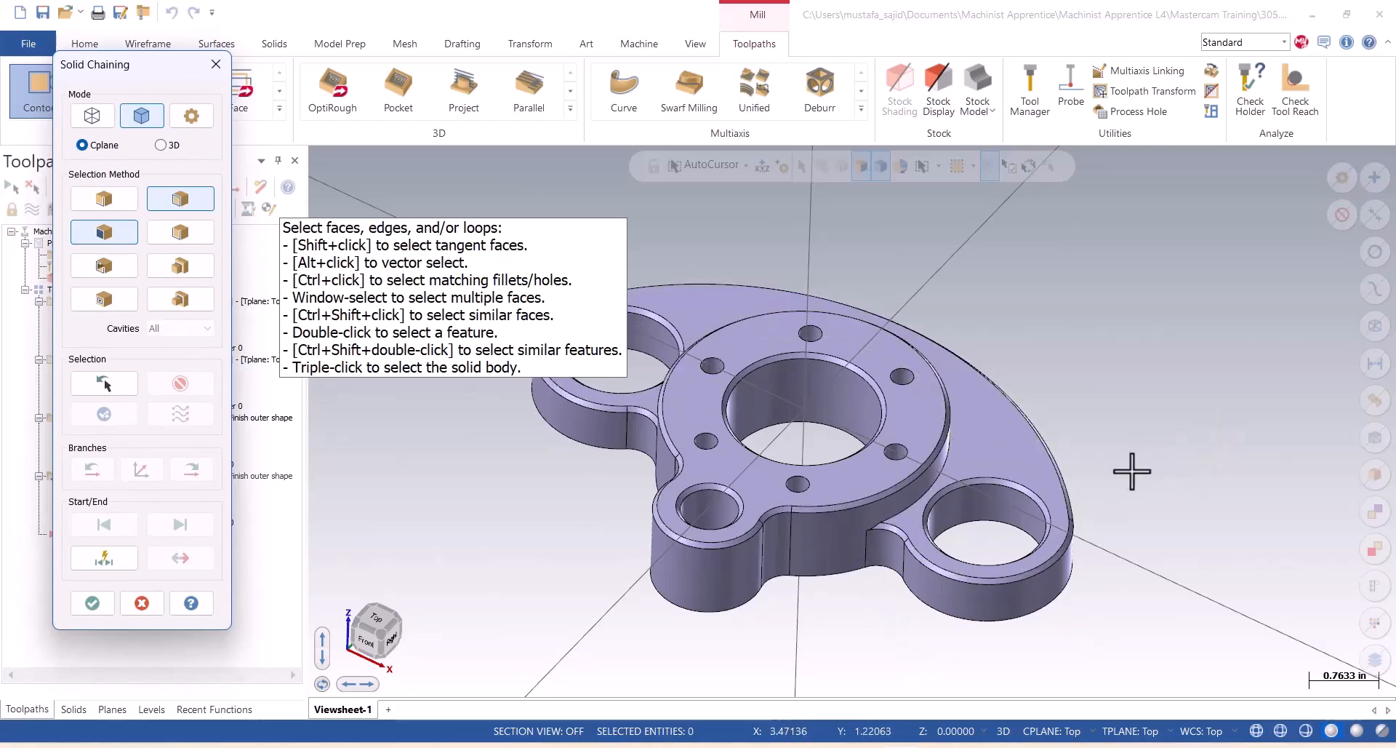
pyautogui.scroll(-4, 1128, 467)
pyautogui.scroll(4, 927, 429)
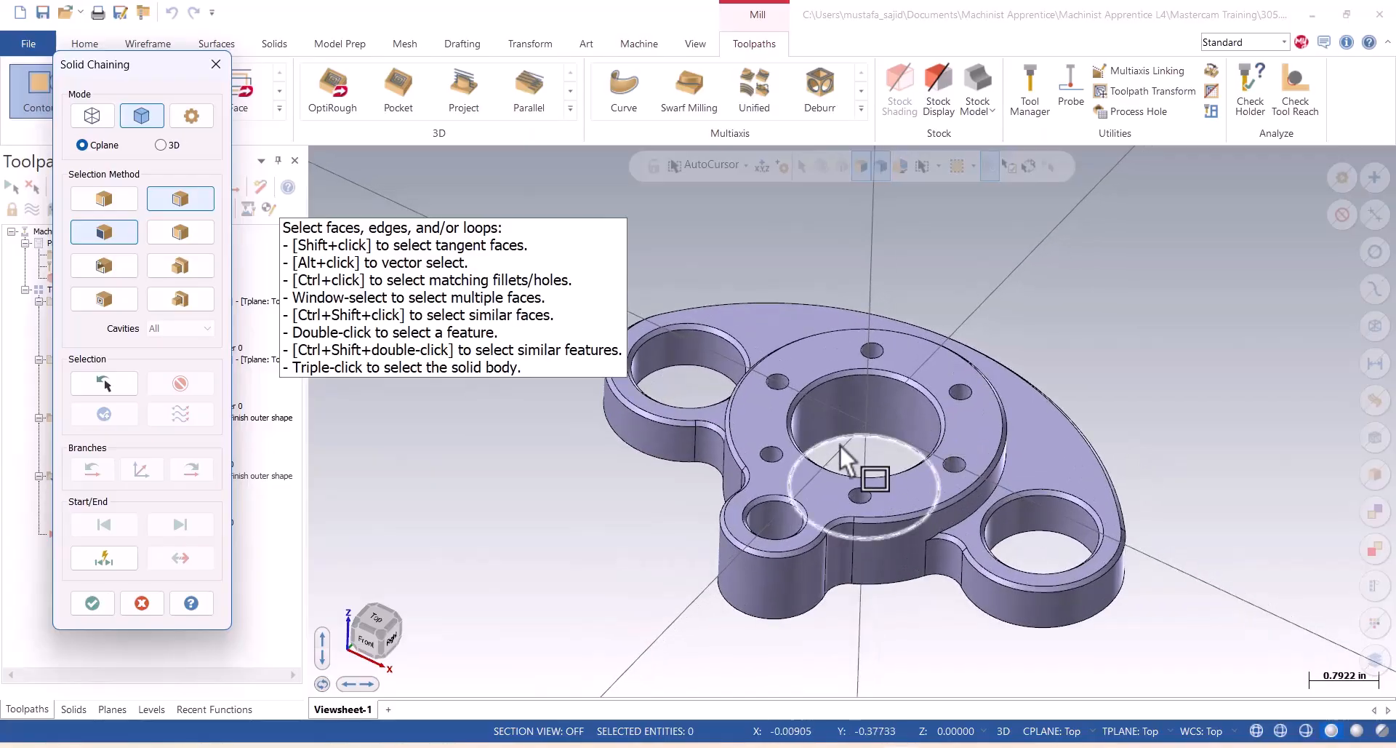
pyautogui.moveTo(765, 459)
pyautogui.mouseDown(button='middle')
pyautogui.moveTo(913, 491)
pyautogui.moveTo(828, 547)
pyautogui.moveTo(910, 427)
pyautogui.moveTo(900, 488)
pyautogui.moveTo(914, 504)
pyautogui.moveTo(881, 486)
pyautogui.mouseUp(button='middle')
pyautogui.scroll(-2, 705, 526)
pyautogui.scroll(2, 709, 527)
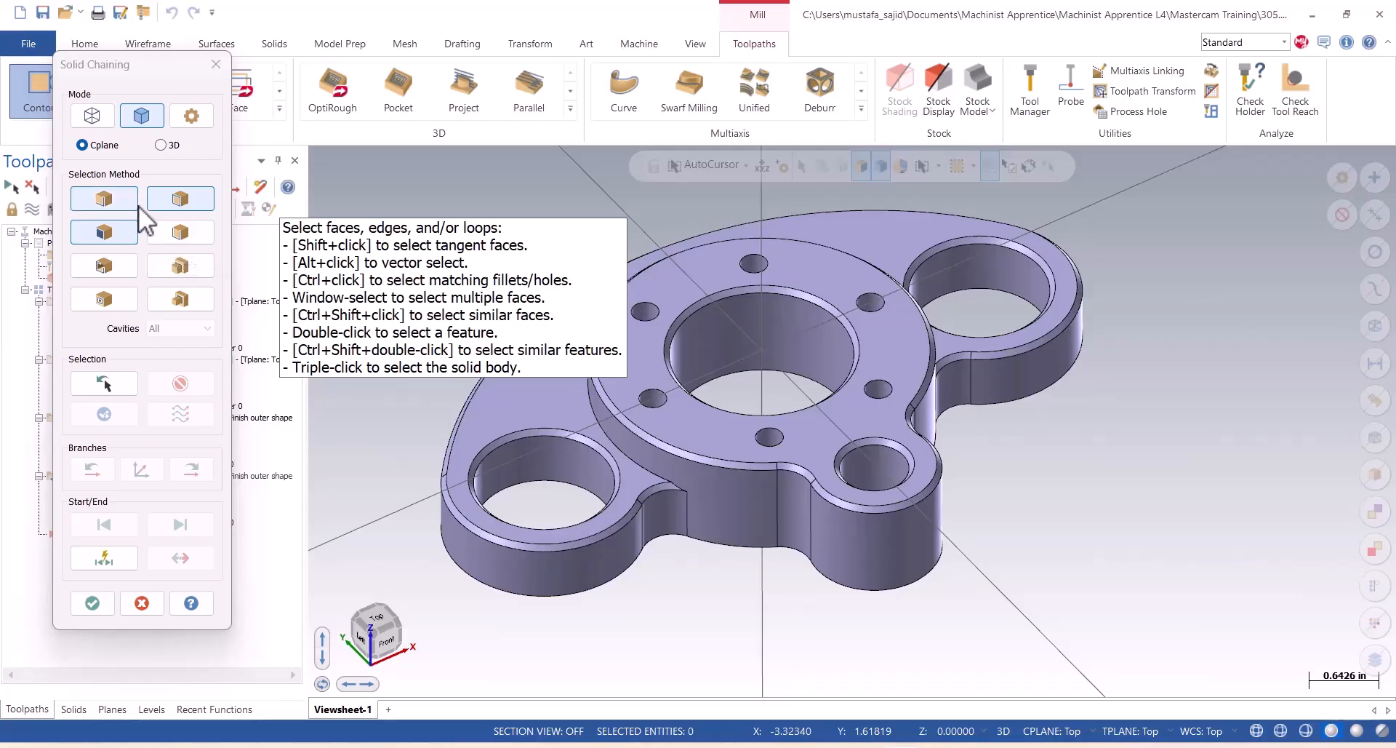
pyautogui.click(199, 228)
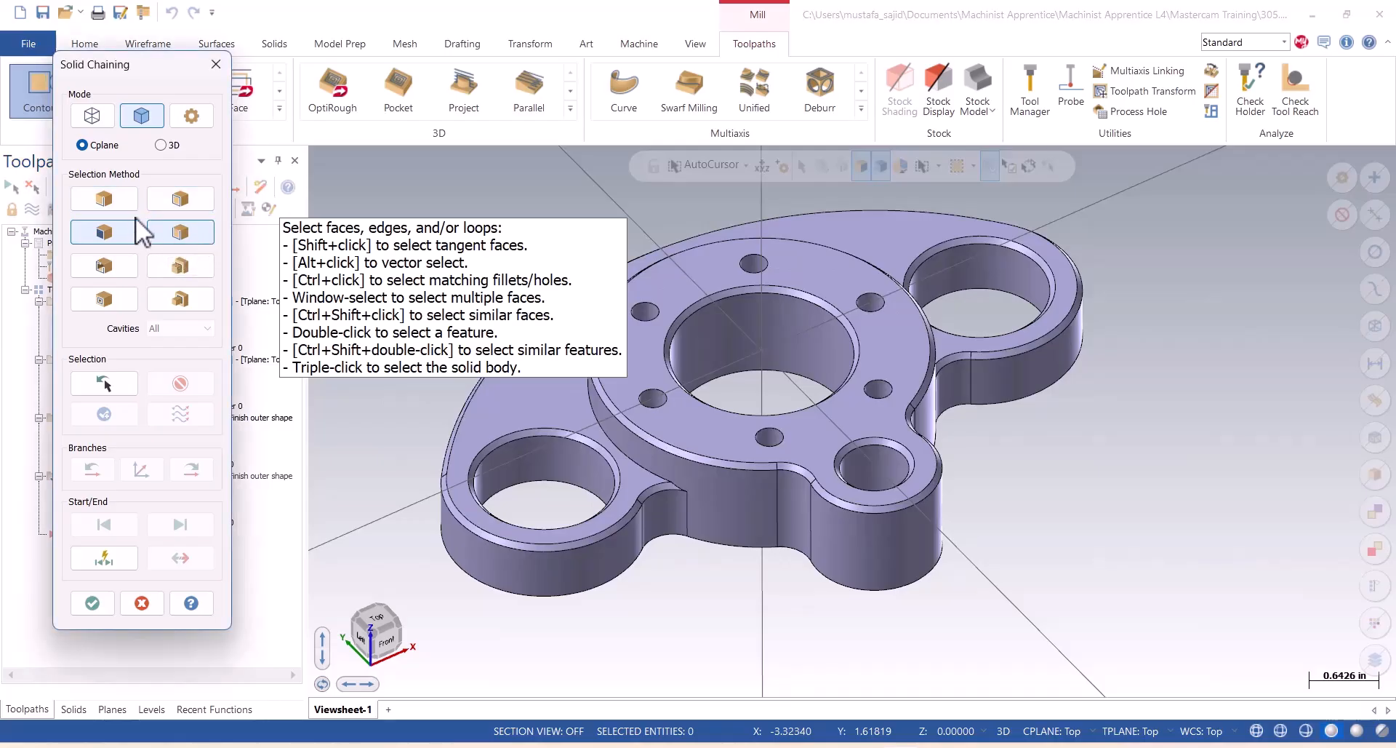
# Chain the lower edge of the raised circular boss as a partial loop between its two outer corners and accept the new geometry.
pyautogui.click(653, 470)
pyautogui.moveTo(1019, 439); pyautogui.dragTo(909, 431, button='middle')
pyautogui.click(910, 381)
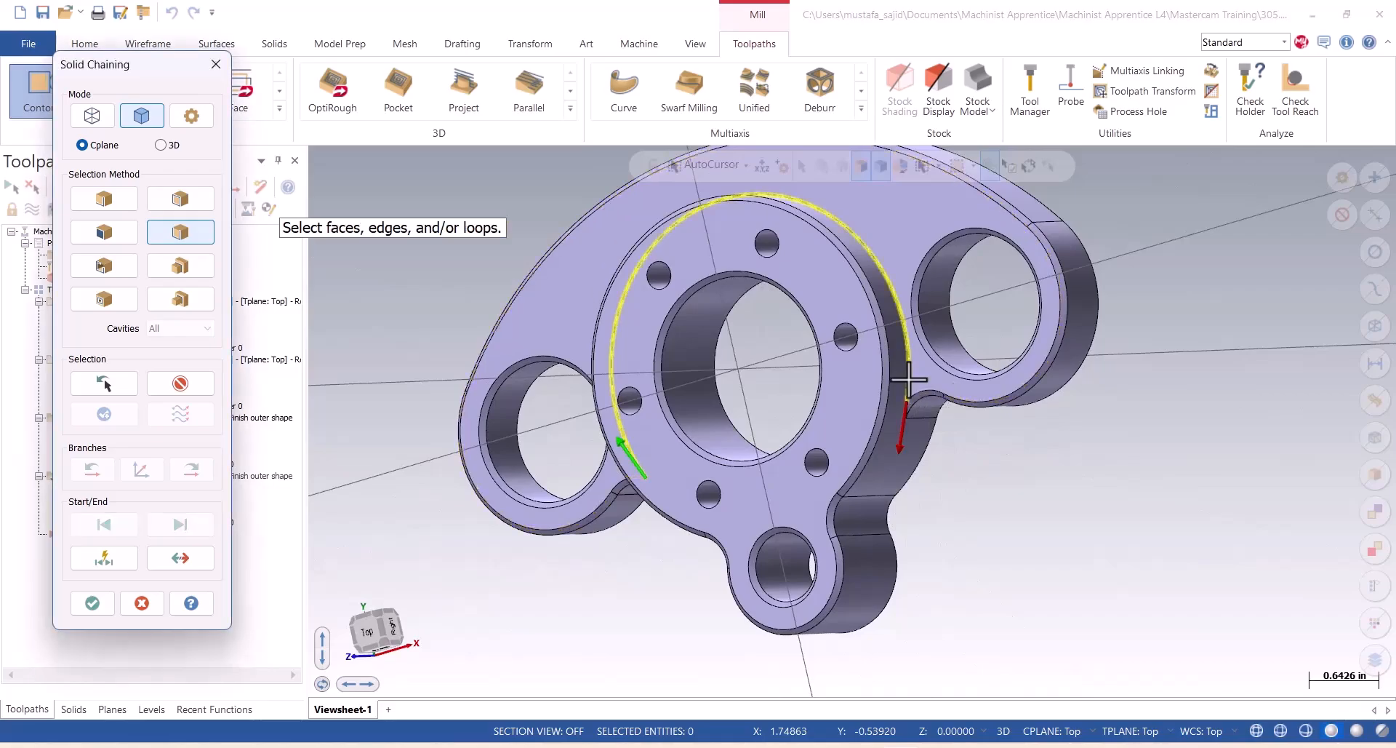
pyautogui.moveTo(904, 514); pyautogui.dragTo(1039, 424, button='middle')
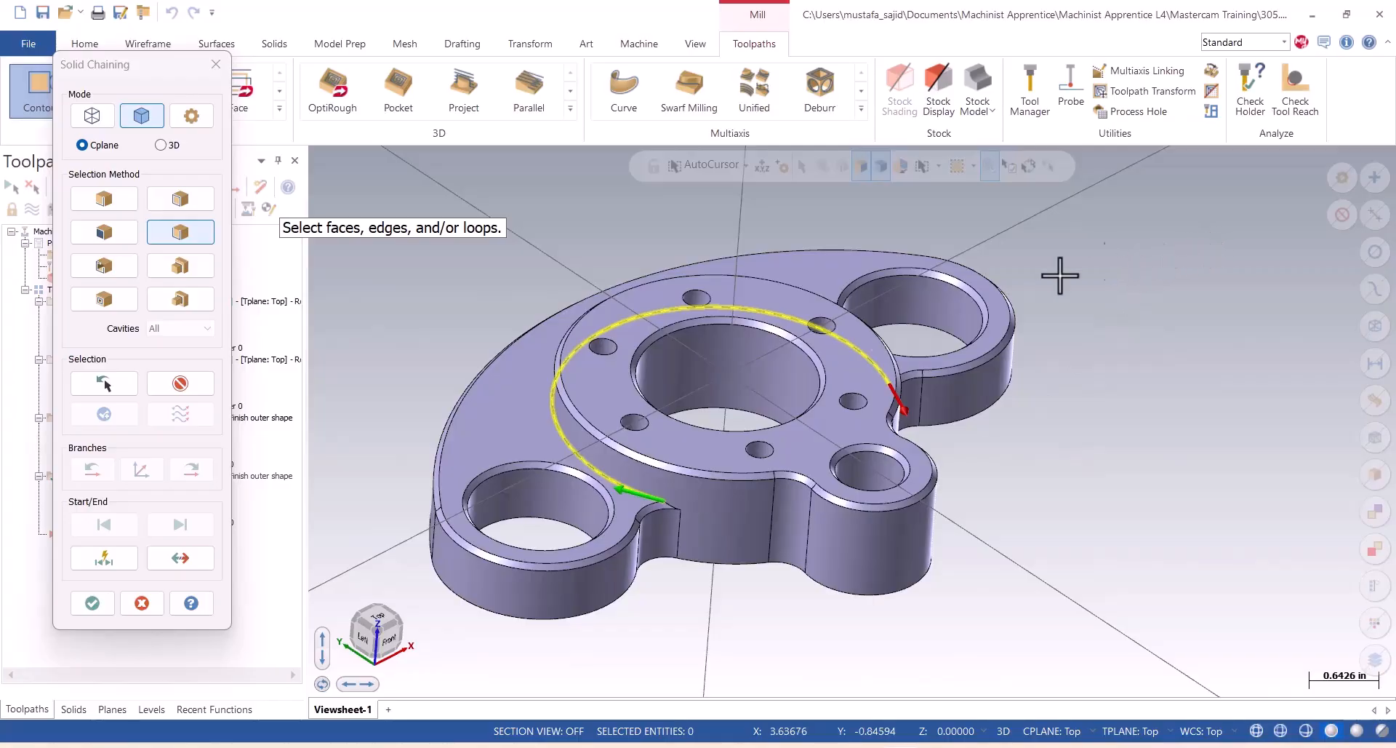
pyautogui.click(95, 602)
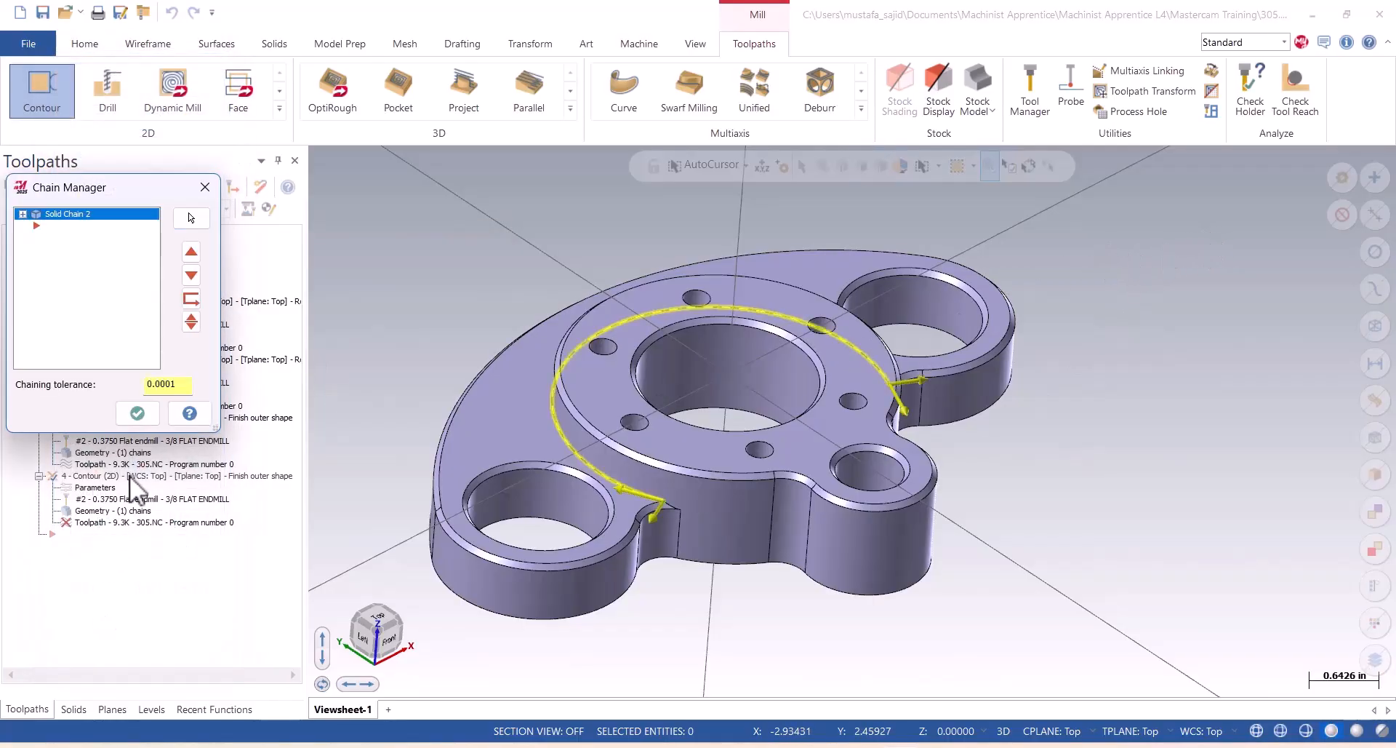
pyautogui.click(137, 414)
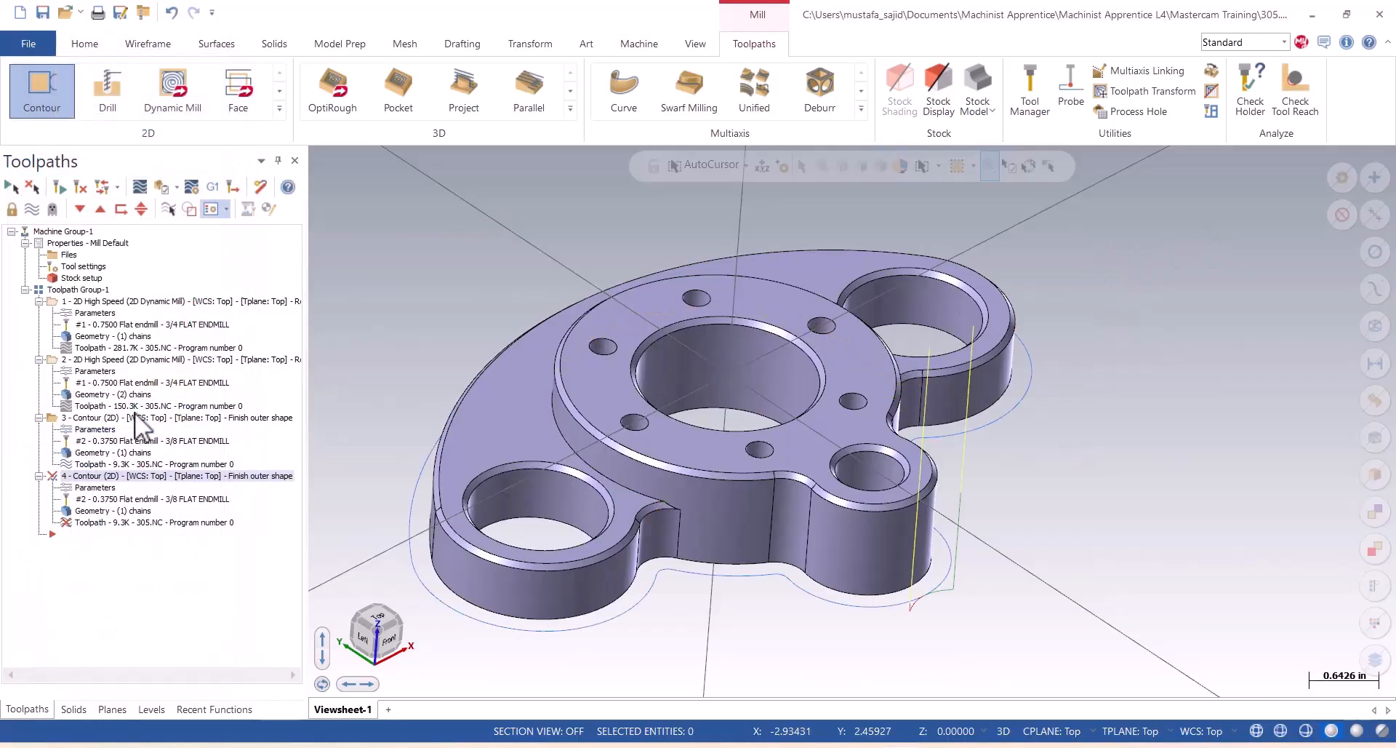
# Set the duplicated contour's depth to -0.4 by picking a point on the lower step, and regenerate its toolpath.
pyautogui.click(64, 487)
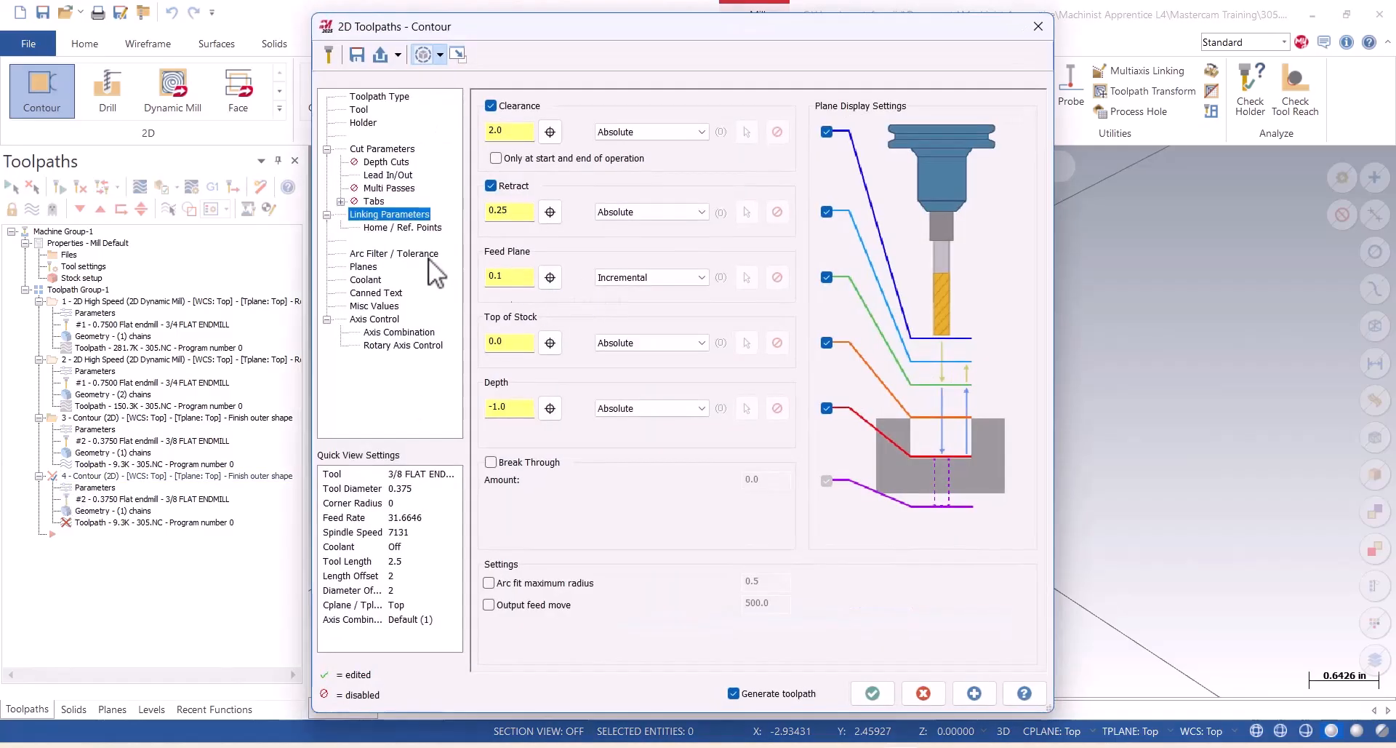
pyautogui.click(550, 408)
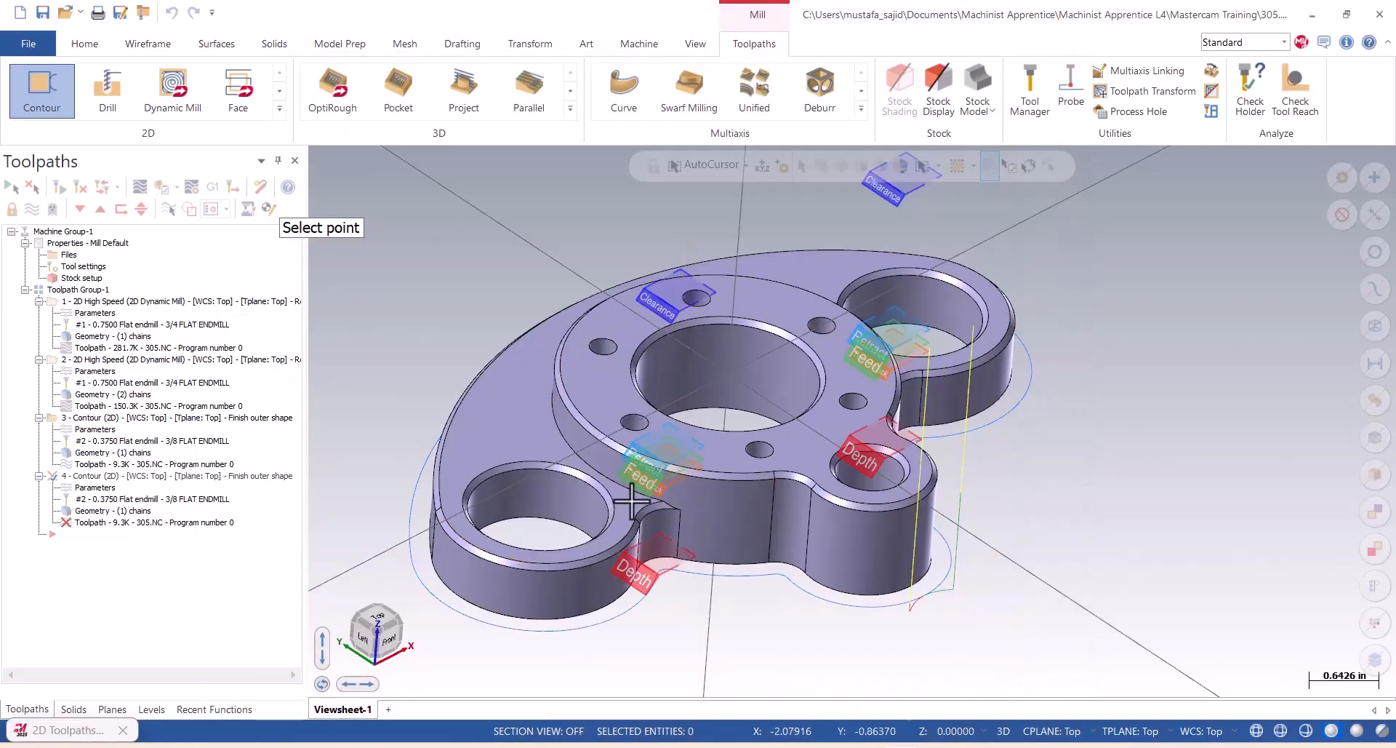
pyautogui.click(638, 496)
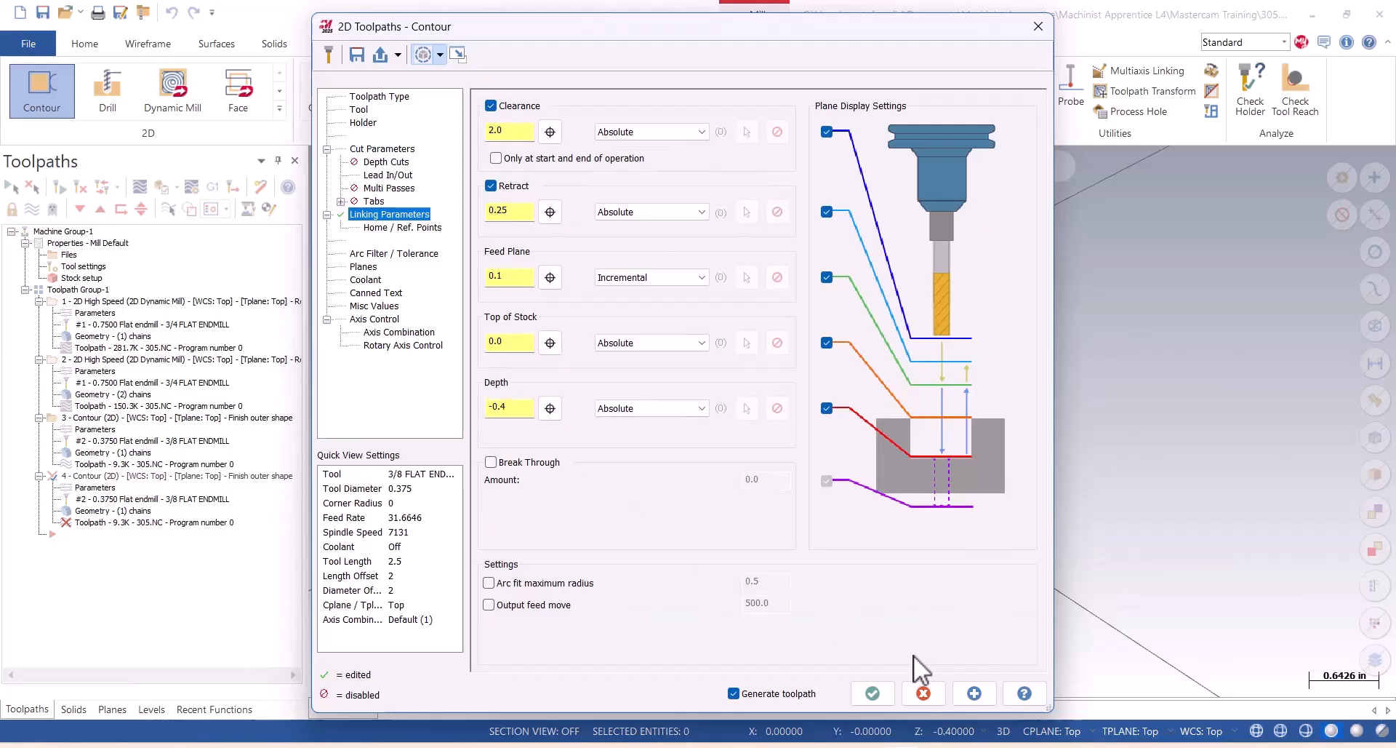
pyautogui.click(872, 693)
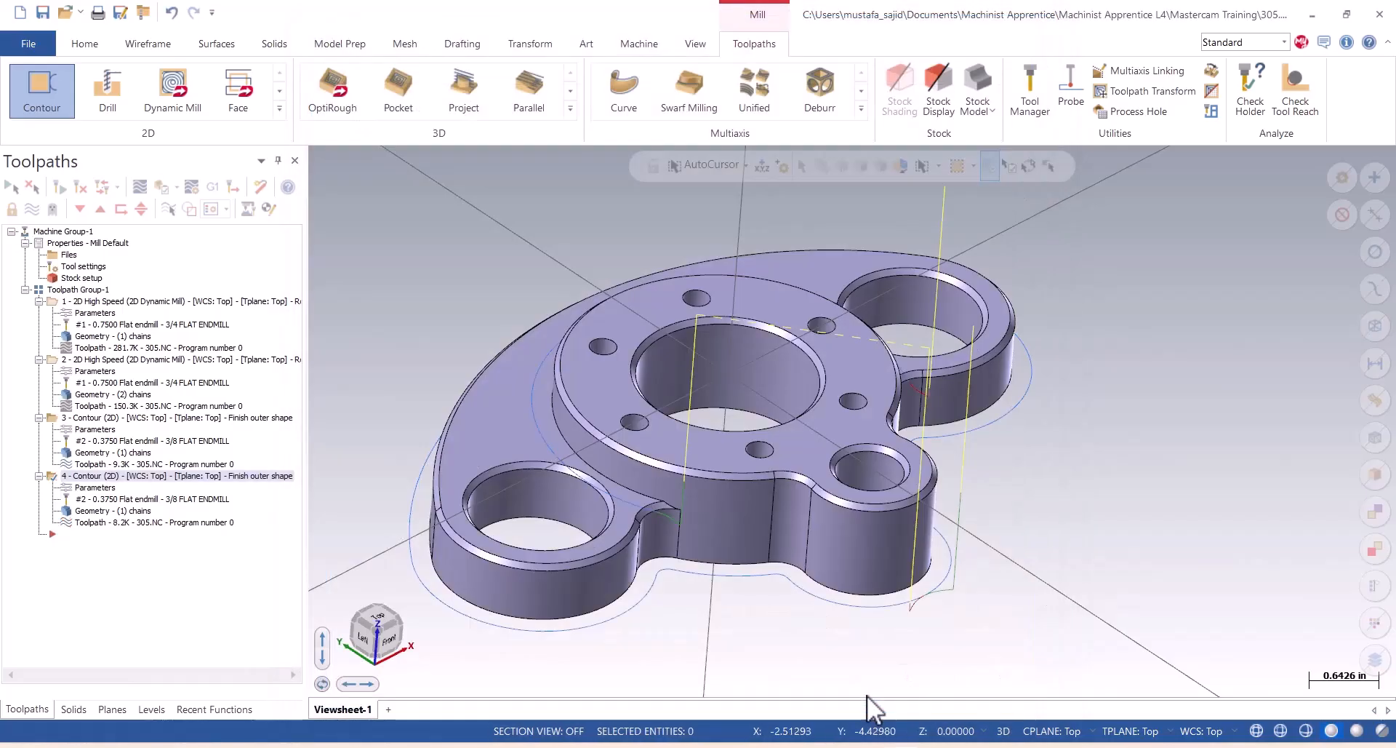
pyautogui.scroll(3, 820, 595)
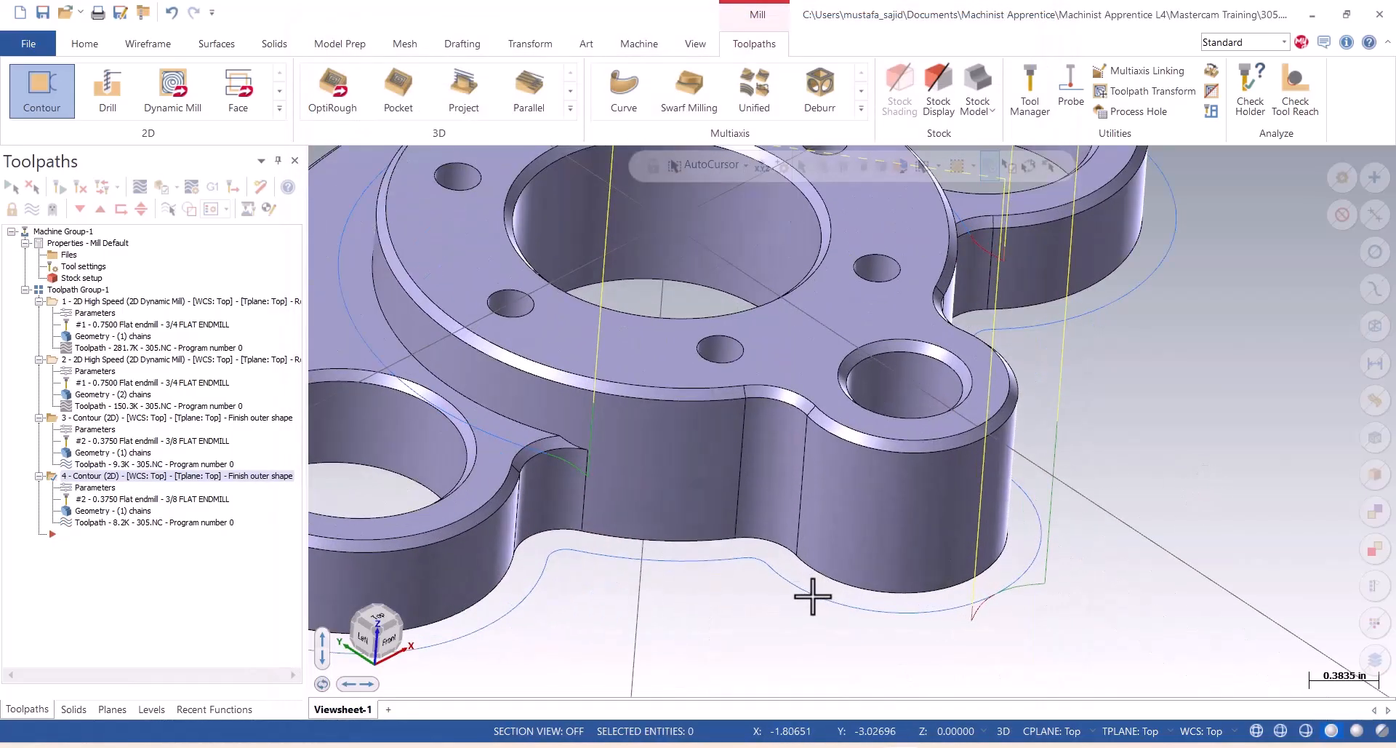
pyautogui.scroll(2, 735, 608)
pyautogui.scroll(-1, 732, 611)
pyautogui.moveTo(754, 639)
pyautogui.mouseDown(button='middle')
pyautogui.moveTo(701, 645)
pyautogui.moveTo(759, 629)
pyautogui.moveTo(754, 646)
pyautogui.mouseUp(button='middle')
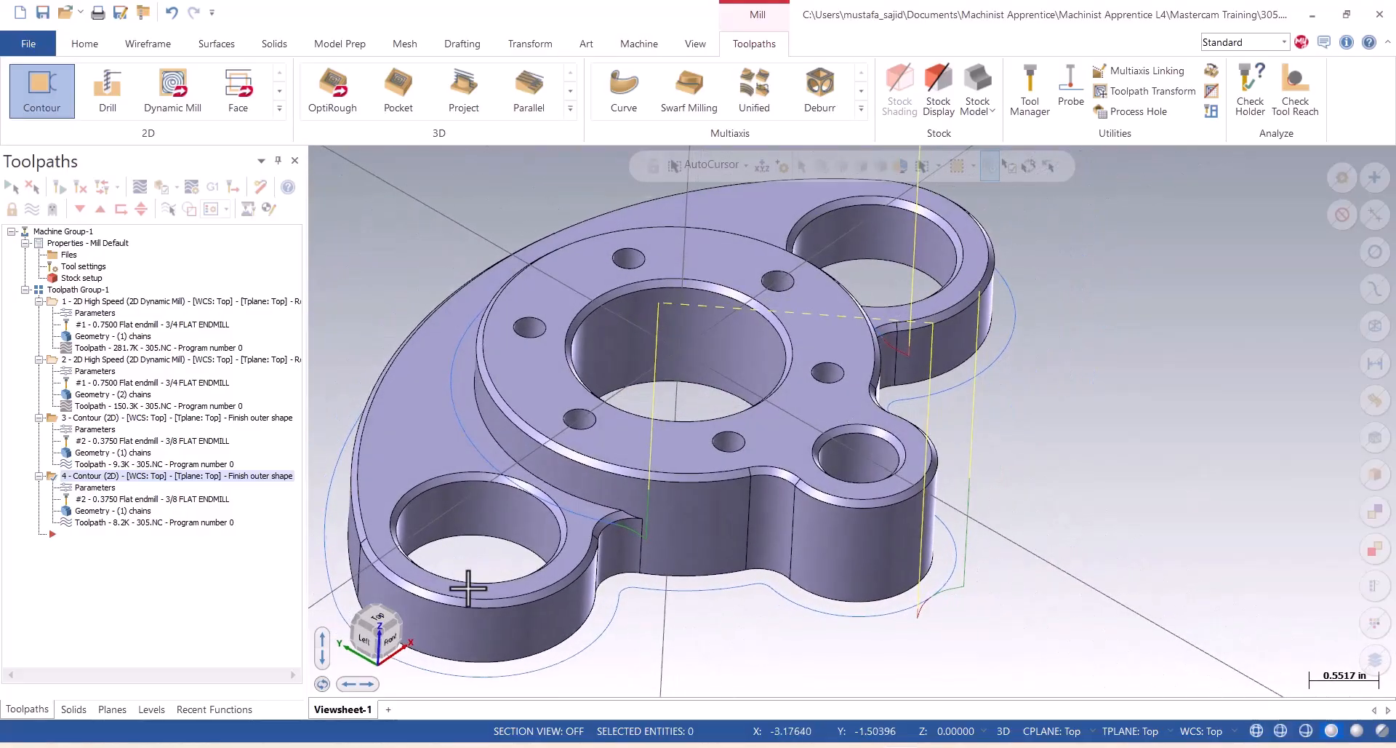
# Simulate both "Finish outer shape" contours in Mastercam Simulator, examine the corner where the boss wall starts, and close the simulator.
pyautogui.click(51, 418)
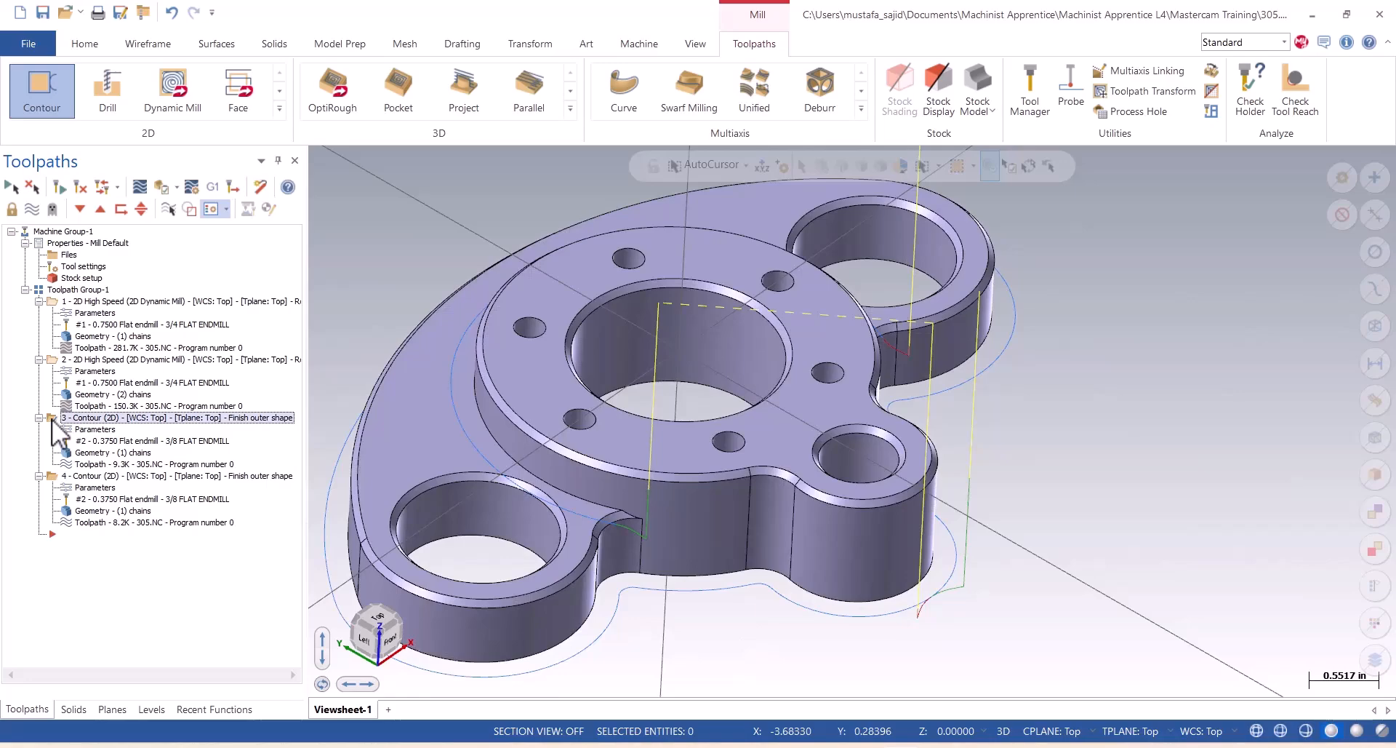
pyautogui.click(51, 474)
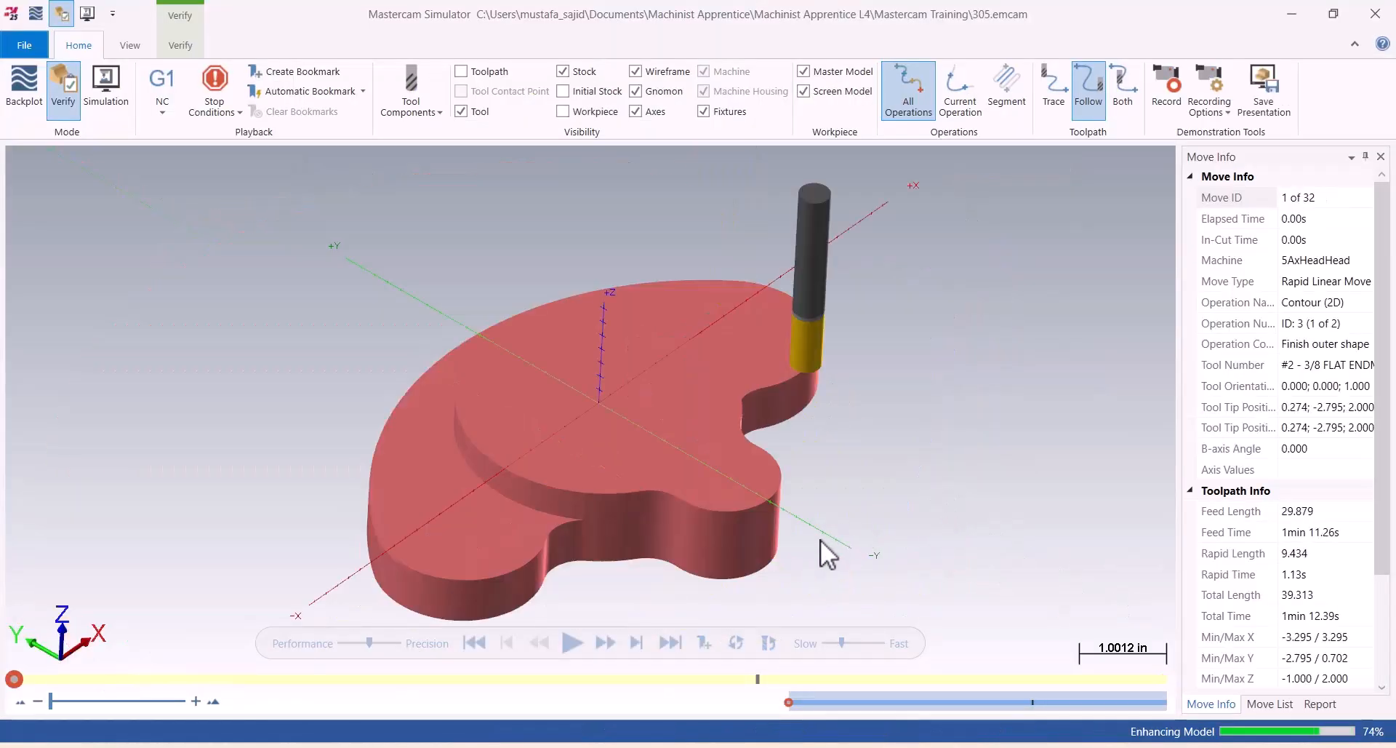
pyautogui.scroll(3, 800, 553)
pyautogui.scroll(2, 531, 552)
pyautogui.scroll(-5, 589, 547)
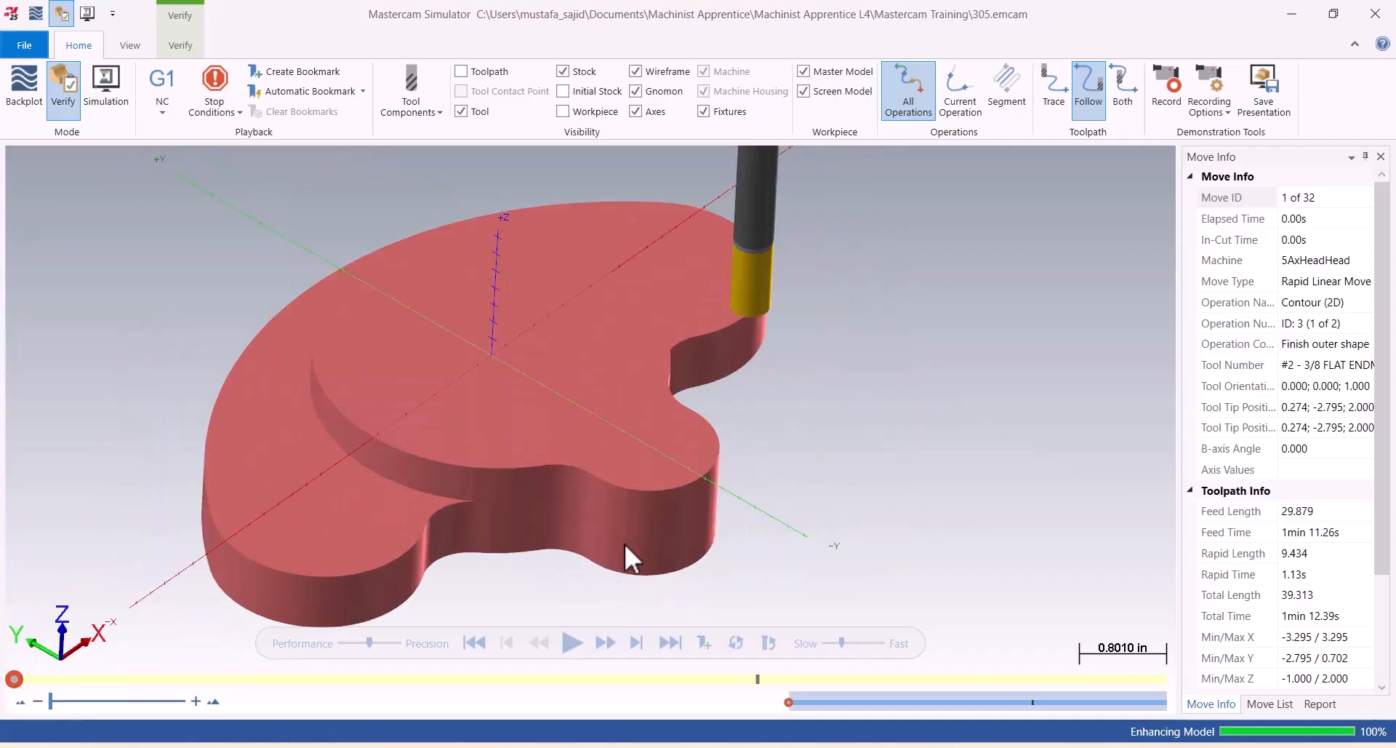
pyautogui.scroll(1, 458, 580)
pyautogui.scroll(1, 454, 583)
pyautogui.scroll(-1, 499, 573)
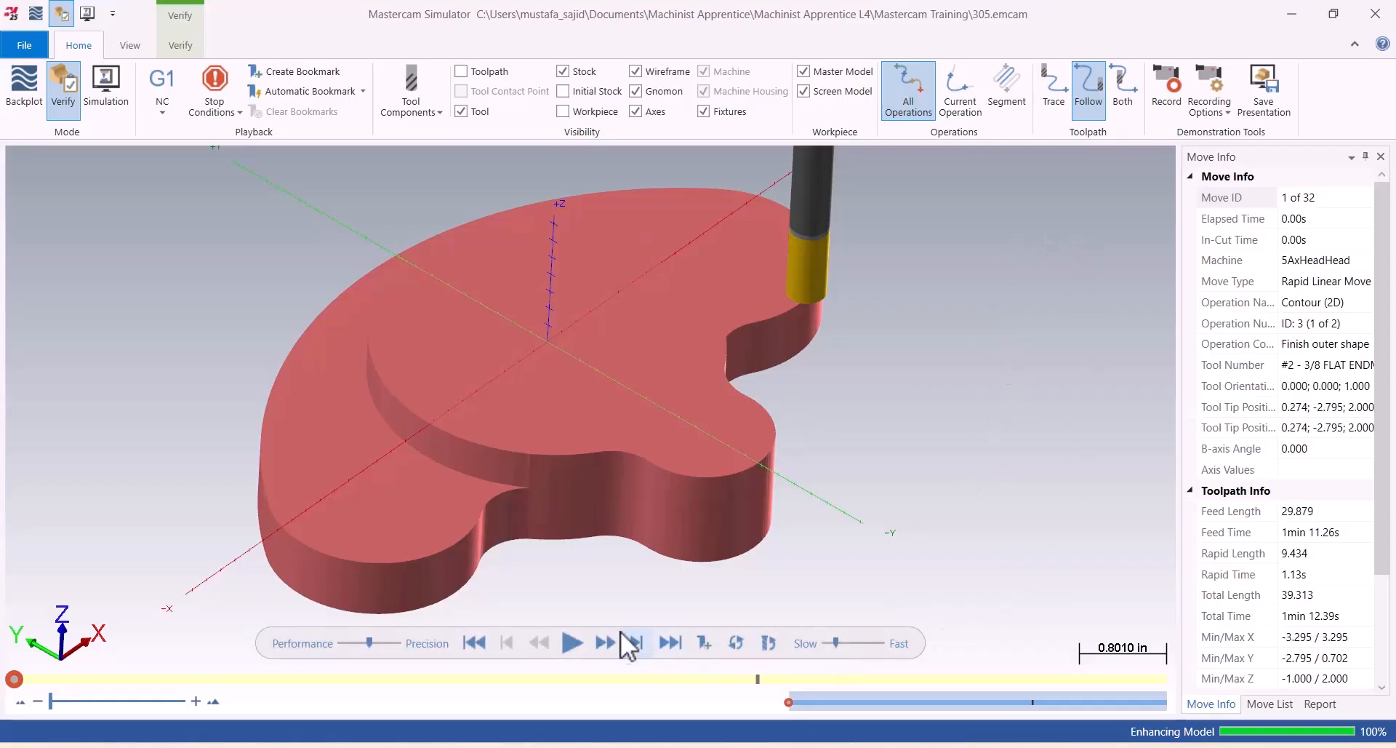
pyautogui.click(570, 642)
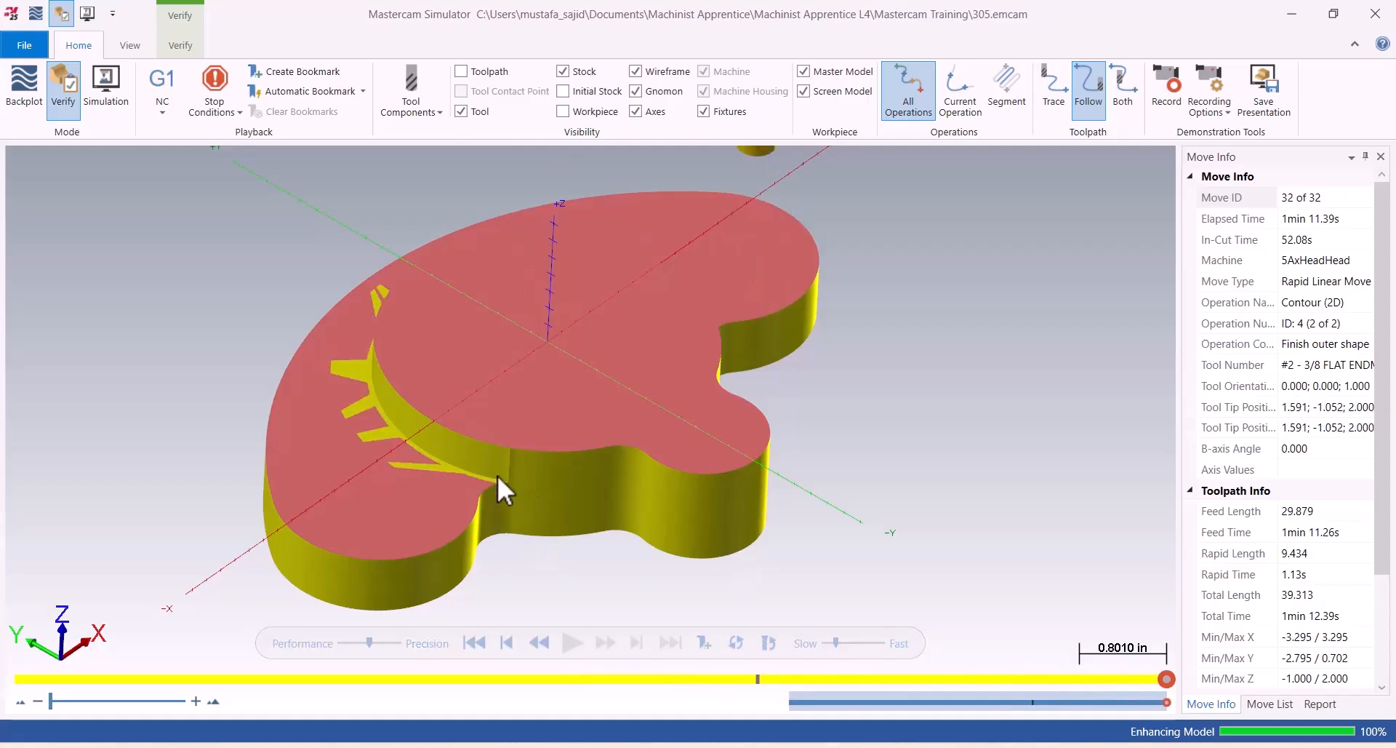
pyautogui.scroll(-5, 499, 476)
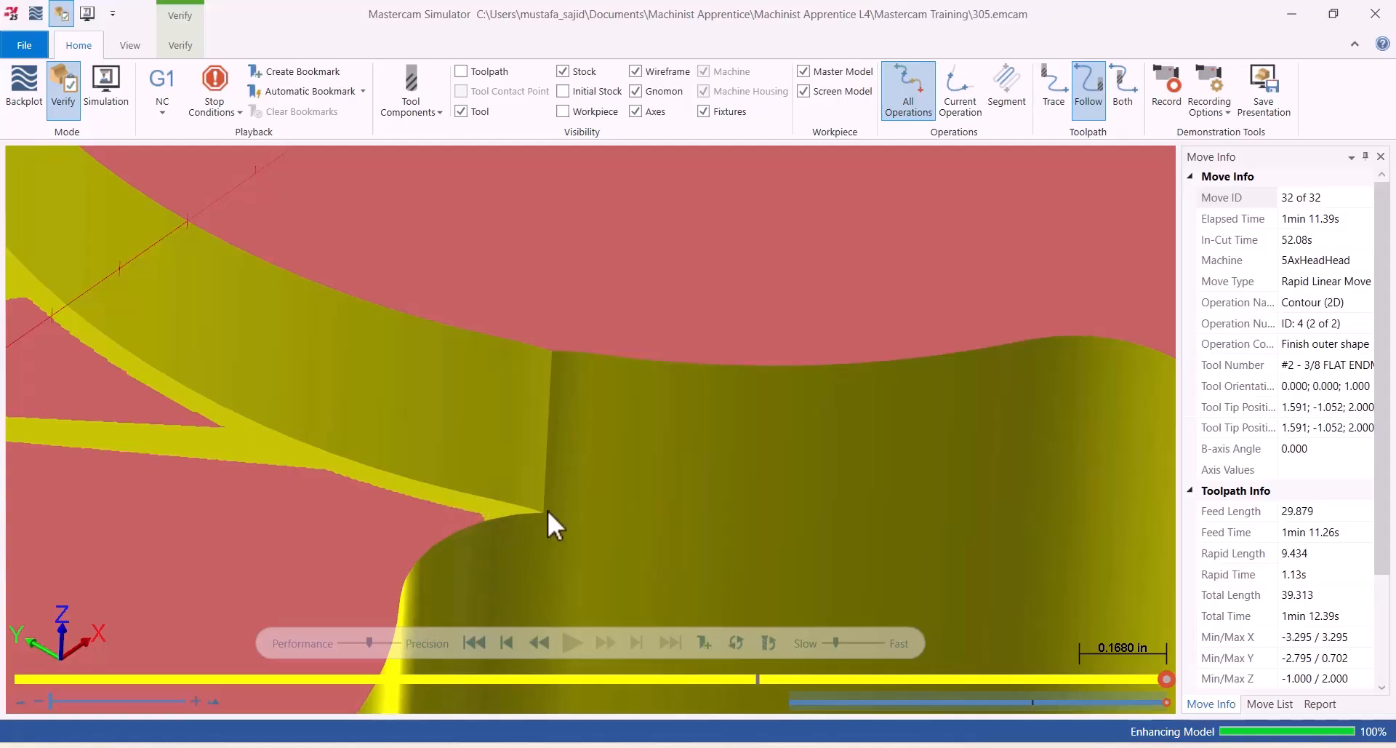
pyautogui.click(1375, 14)
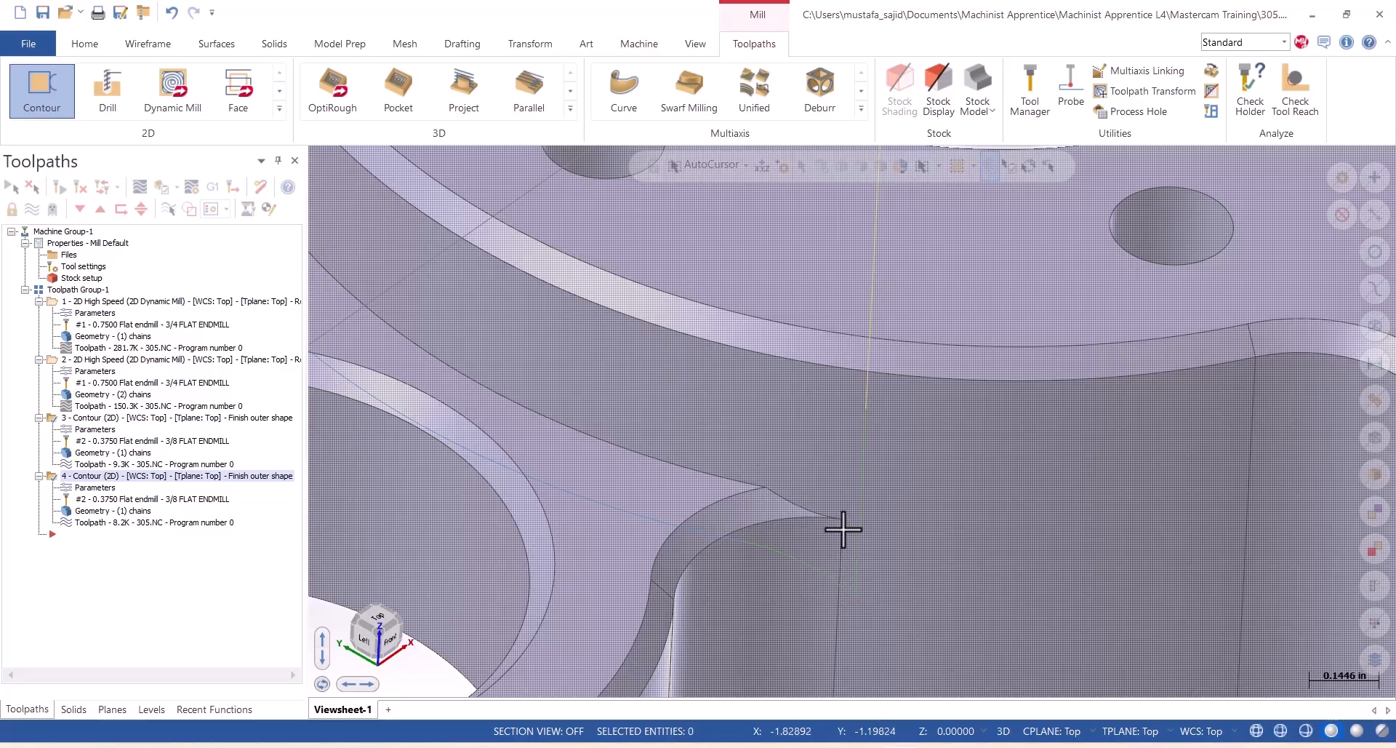
# Extend the start and end of the second "Finish outer shape" contour by 0.15 in its lead in/out settings and regenerate its toolpath.
pyautogui.scroll(-3, 465, 419)
pyautogui.scroll(-1, 492, 443)
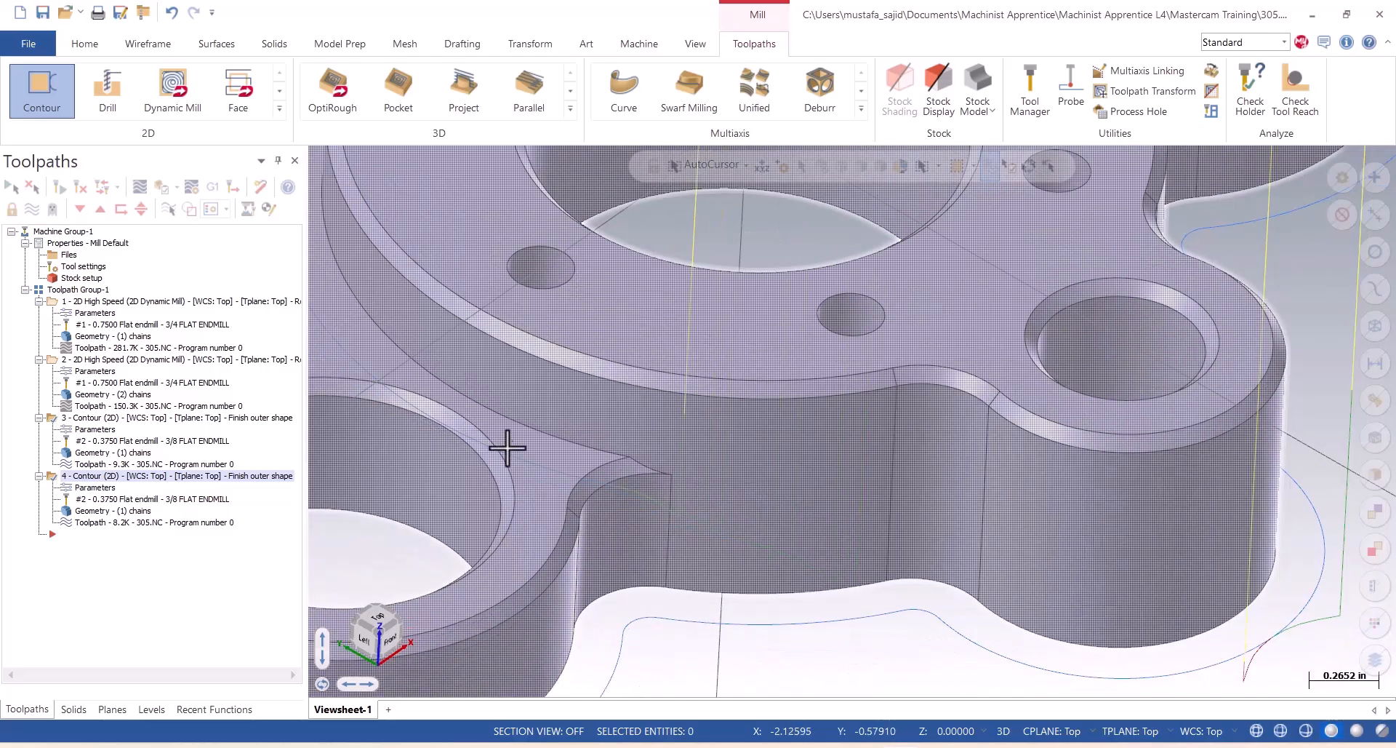
pyautogui.scroll(-1, 732, 530)
pyautogui.scroll(-1, 720, 642)
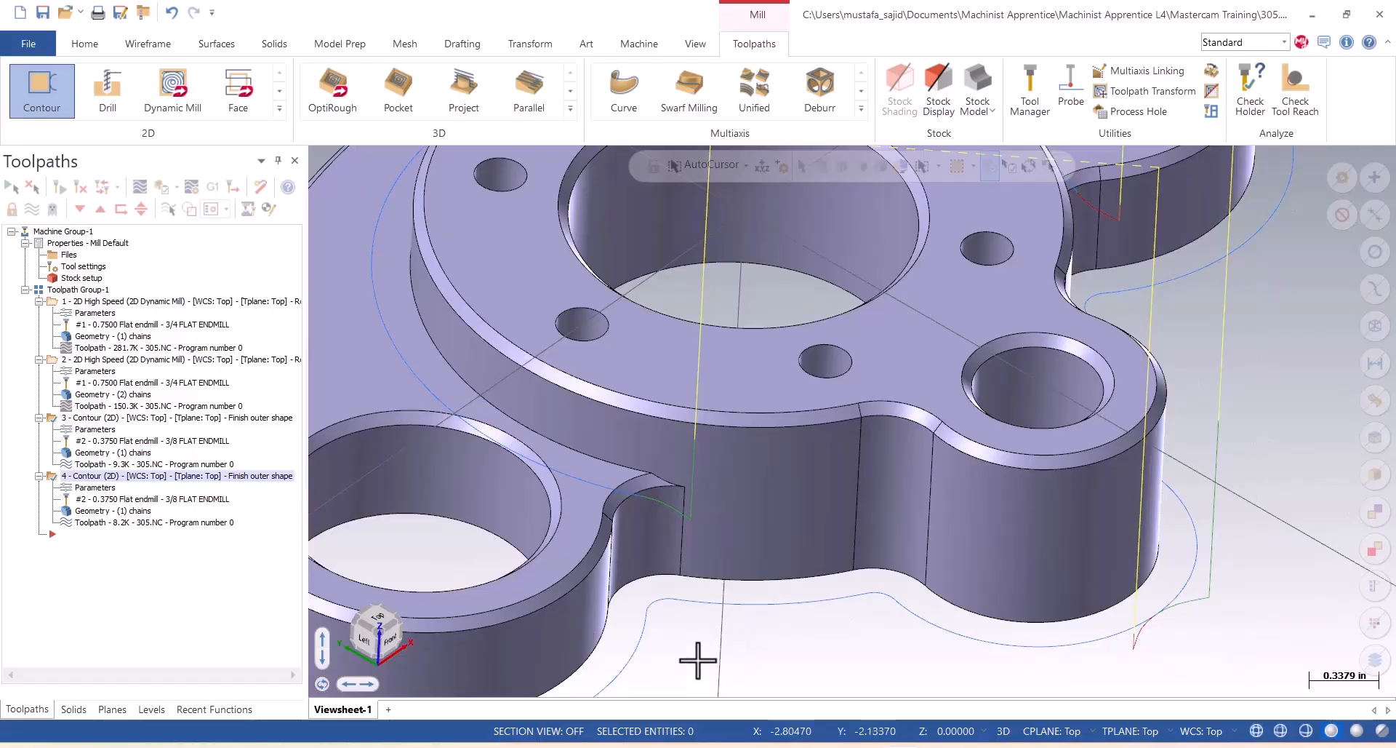
pyautogui.scroll(-1, 691, 605)
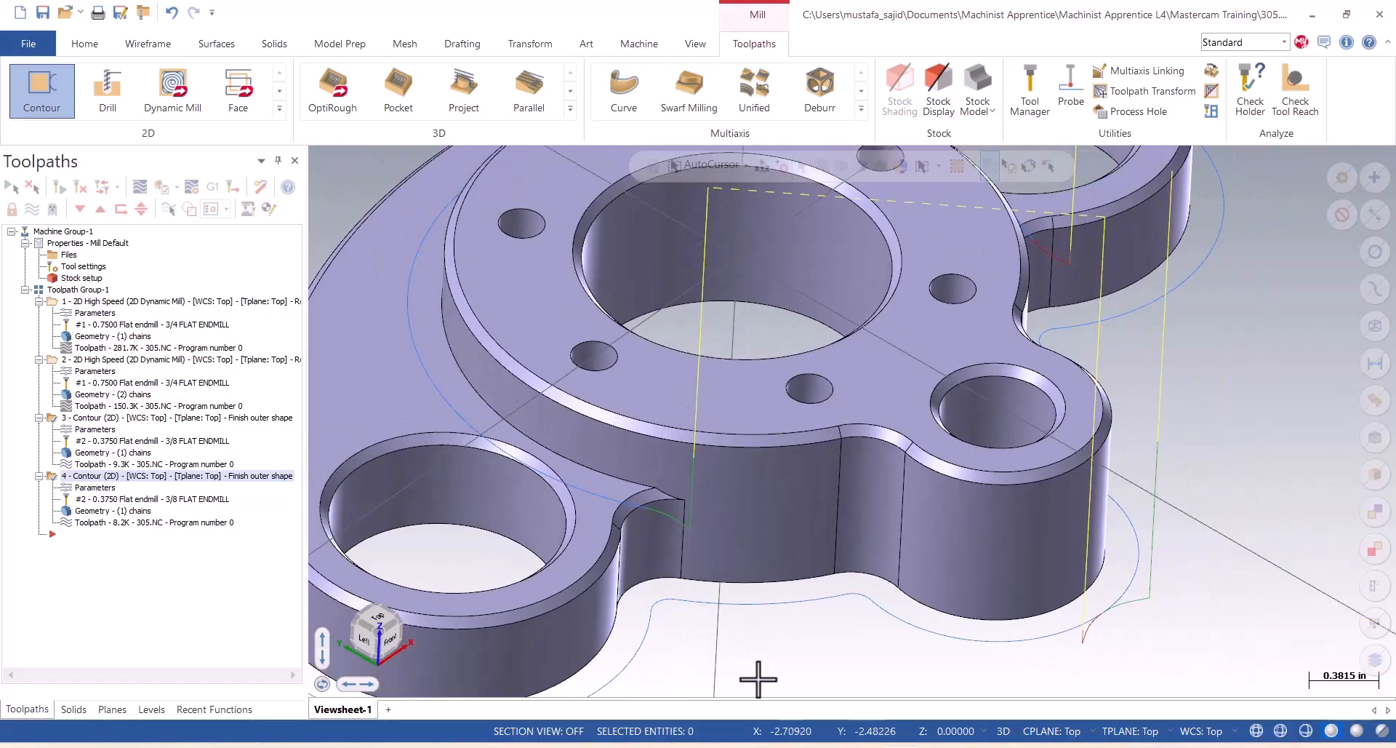
pyautogui.click(80, 476)
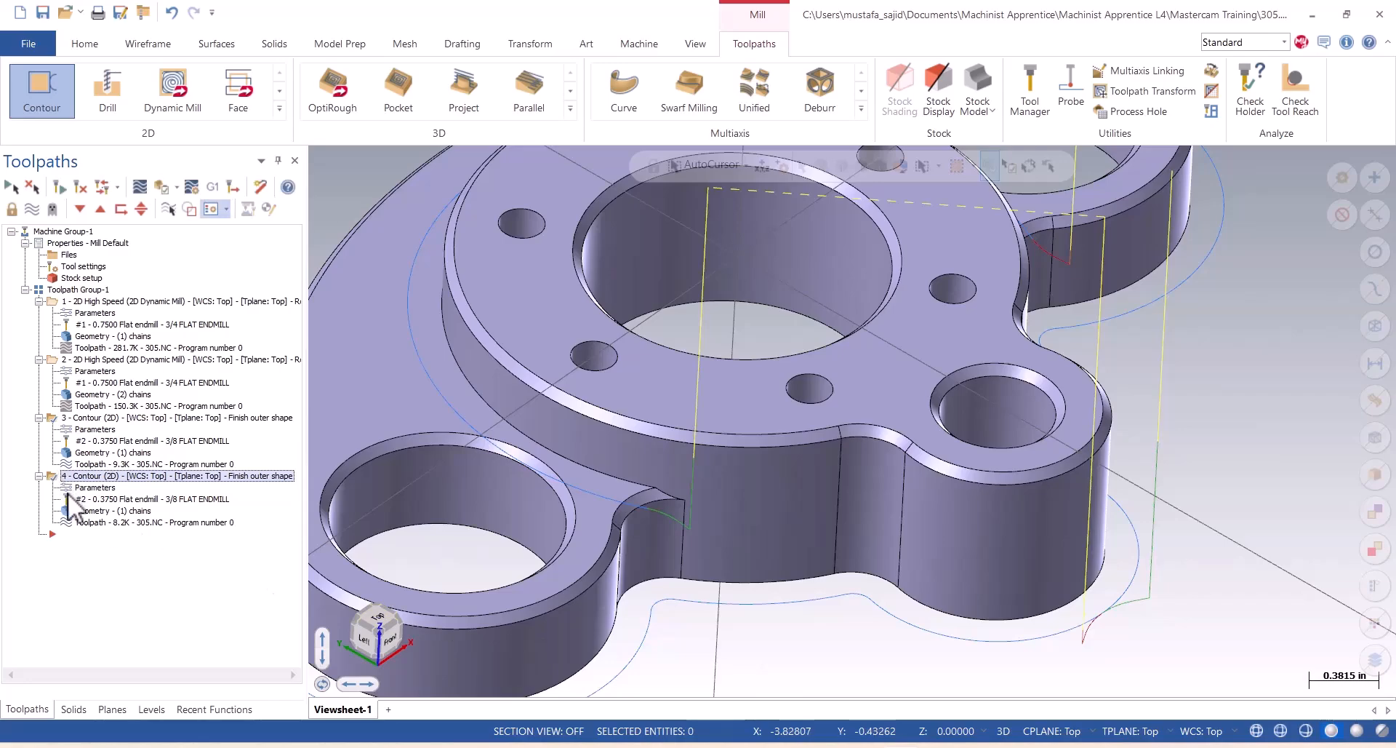
pyautogui.click(64, 487)
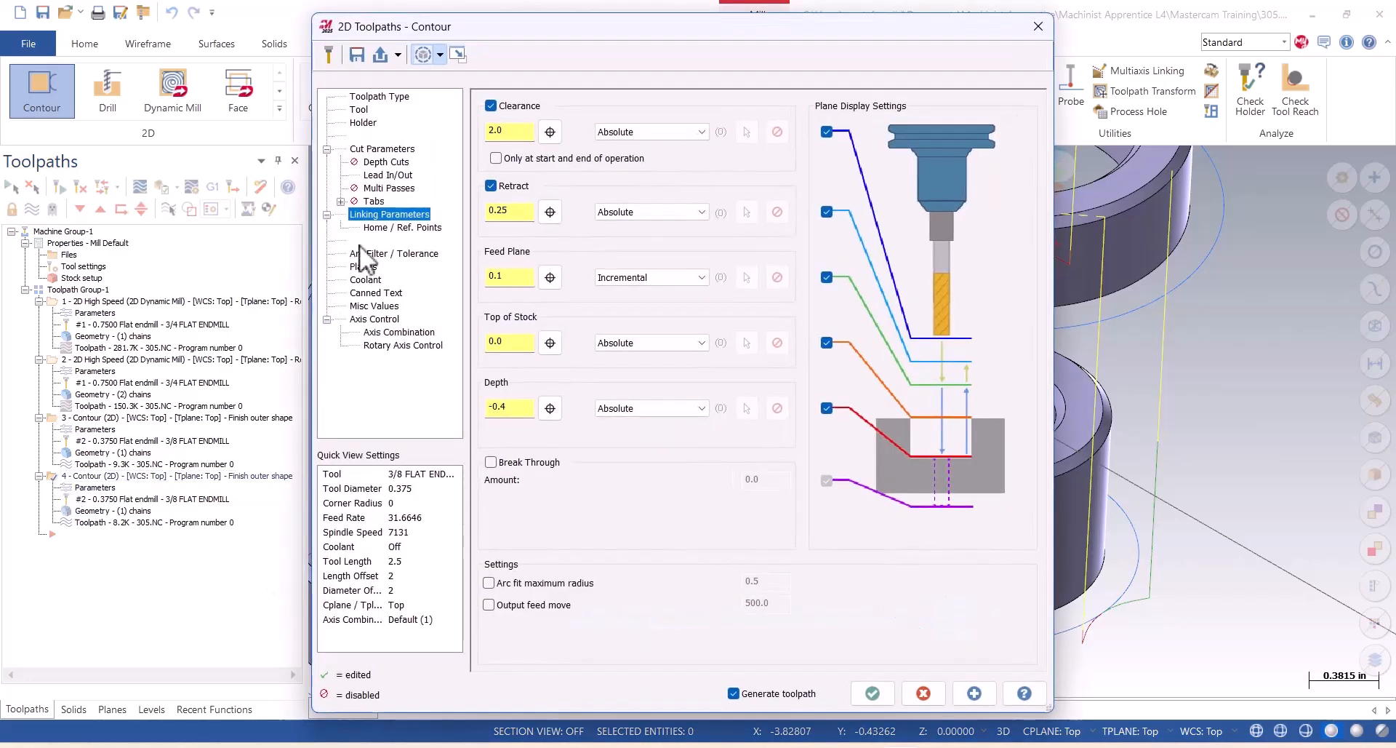
pyautogui.click(398, 176)
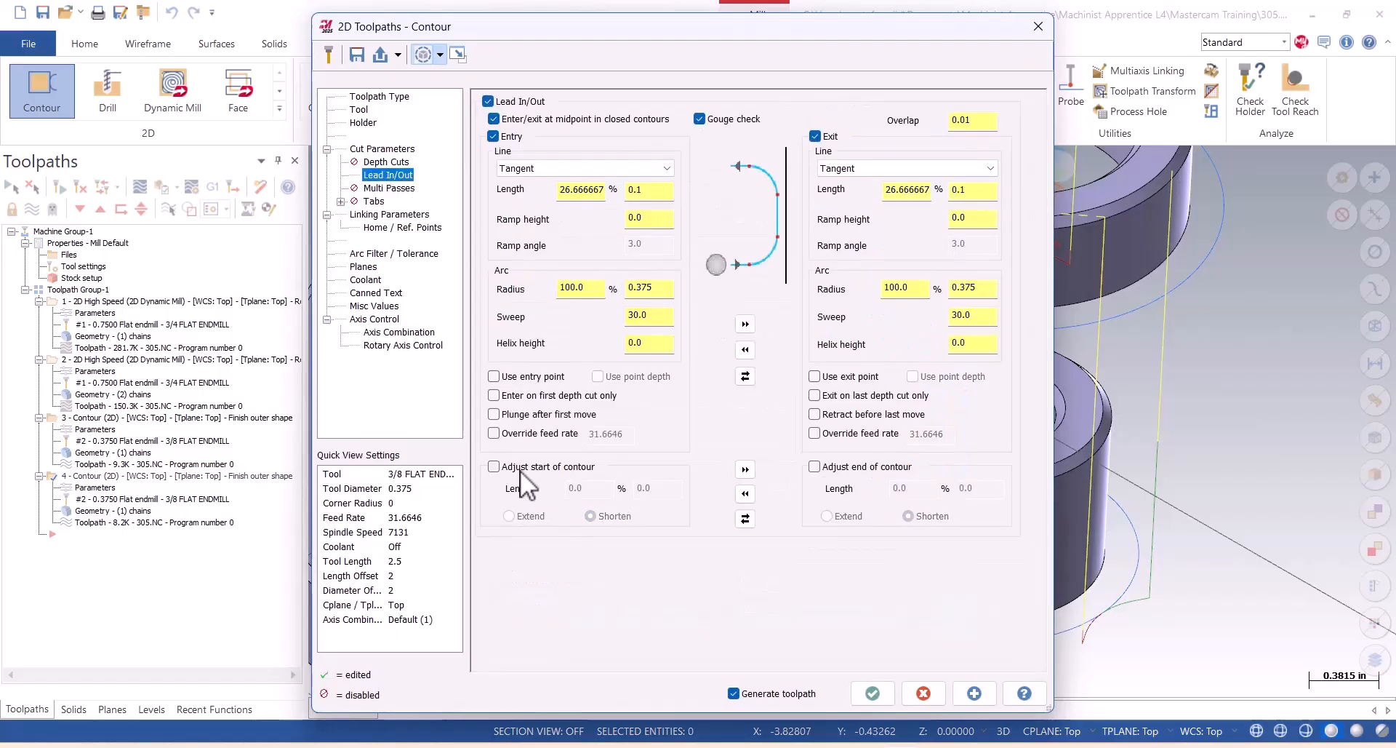
pyautogui.click(494, 466)
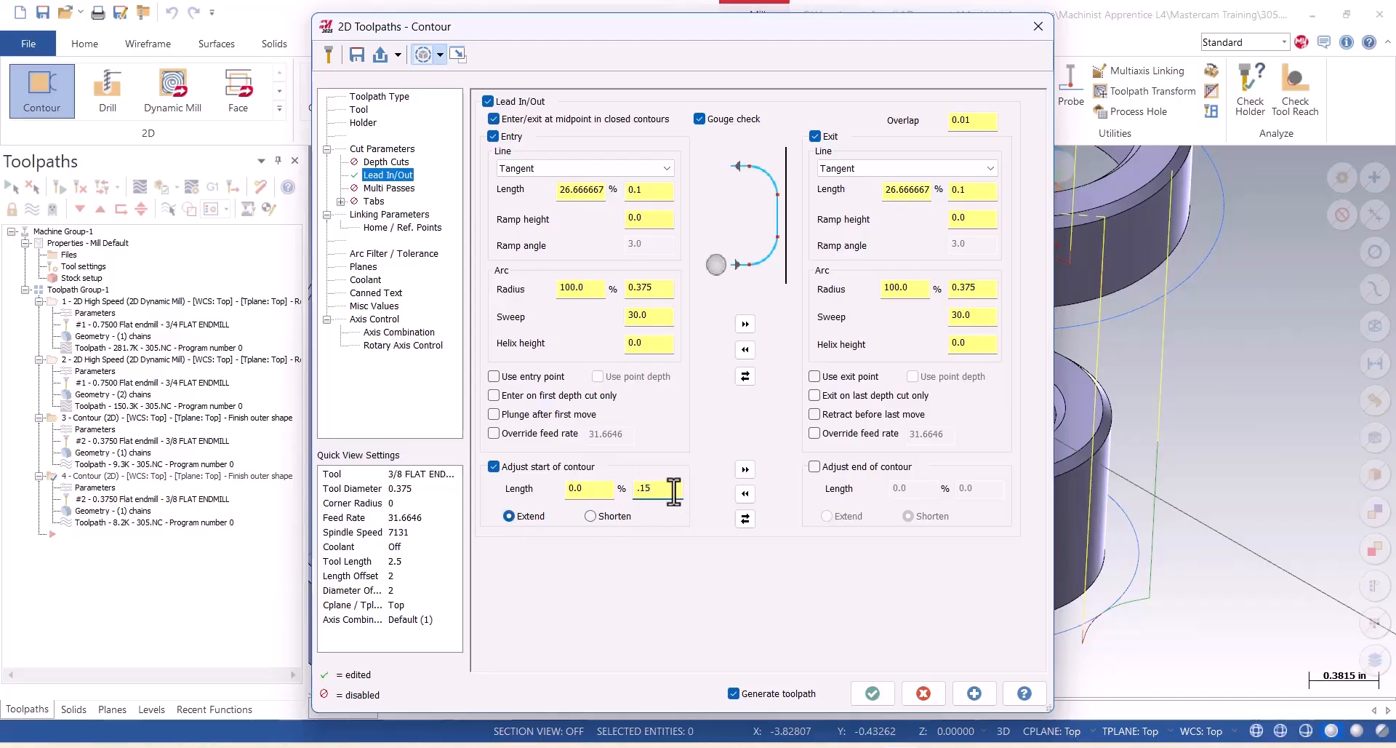
pyautogui.click(744, 469)
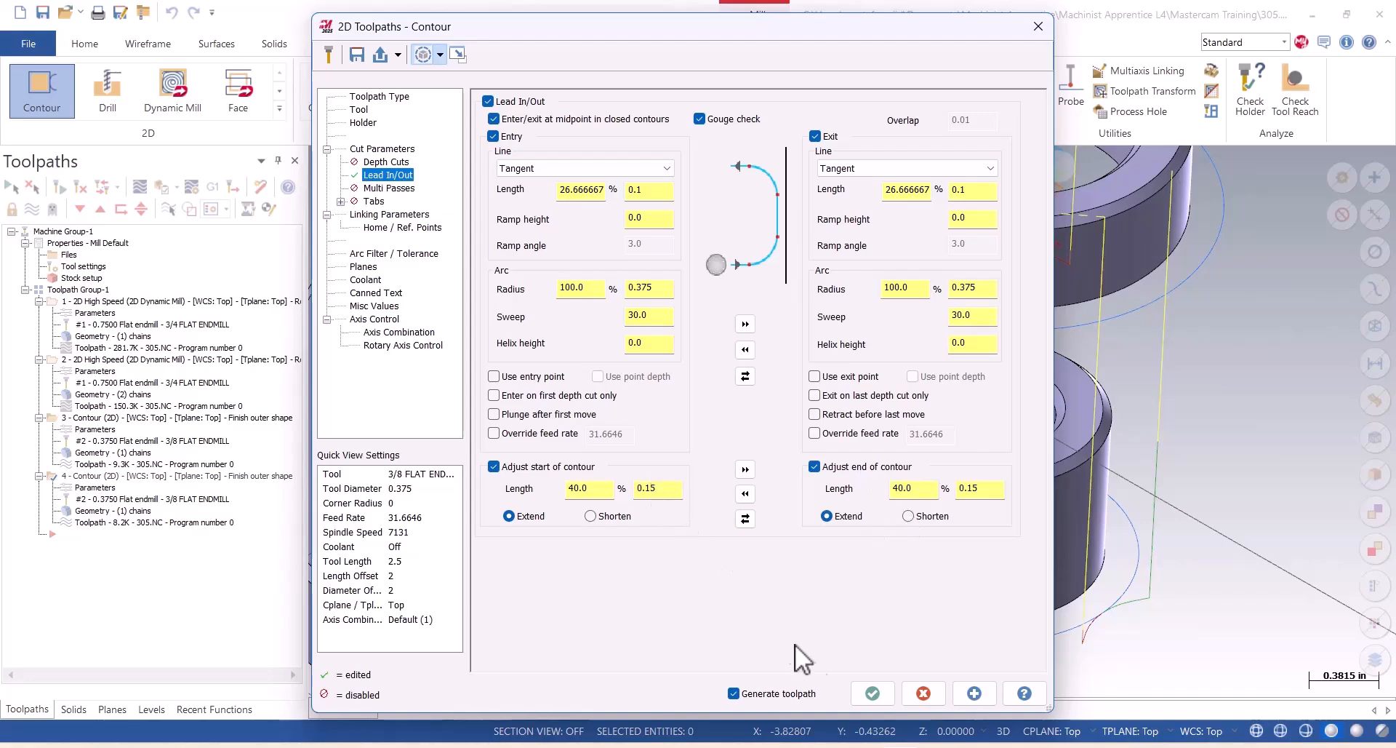
pyautogui.click(872, 693)
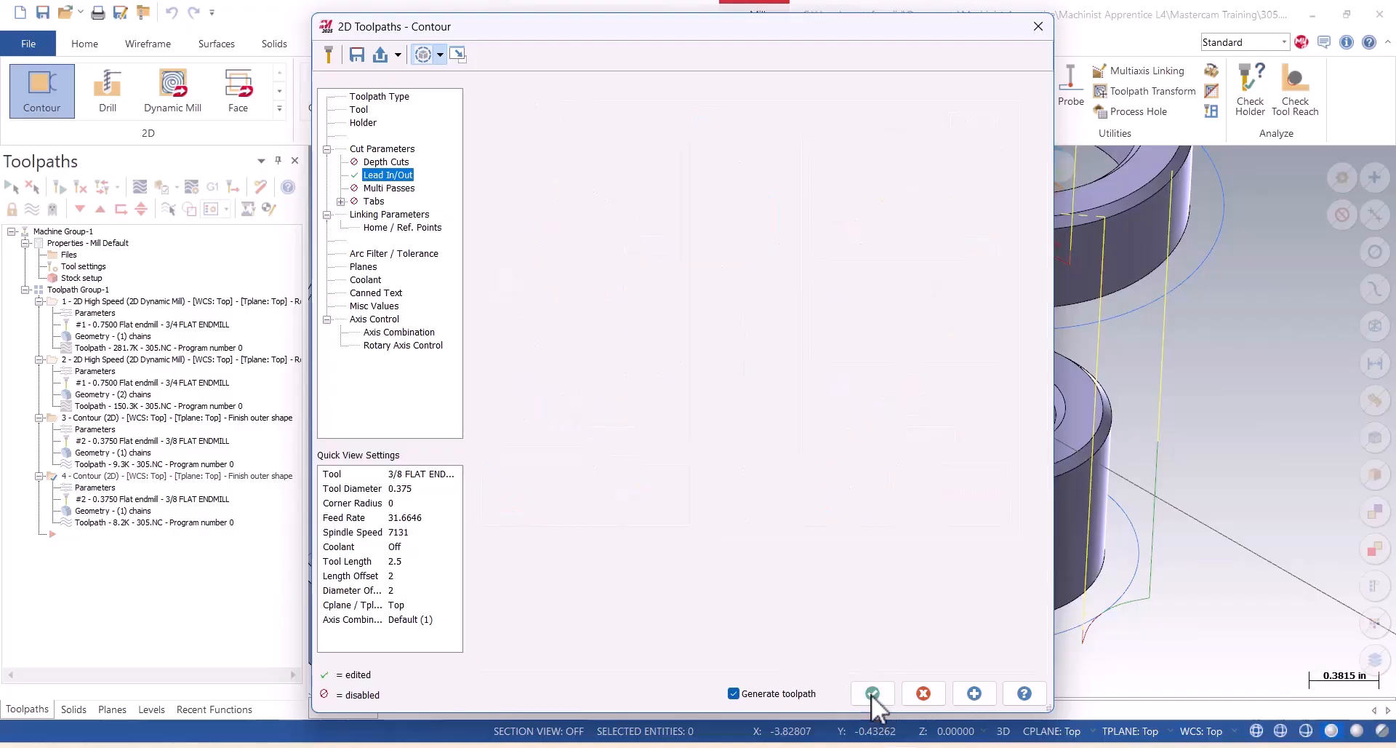
# Check the contour's lead-in from the top view, then set both its start and end extensions to 0.5 and regenerate its toolpath.
pyautogui.scroll(5, 686, 599)
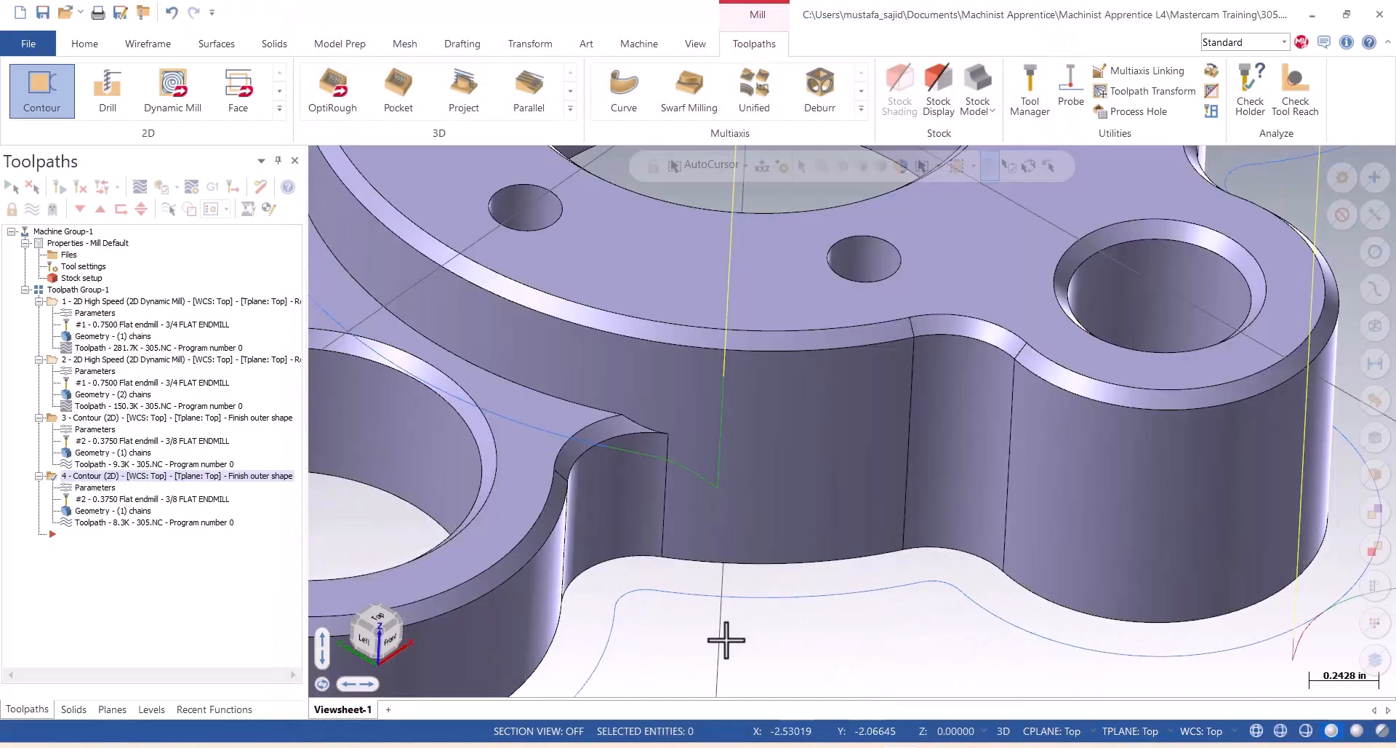
pyautogui.rightClick(726, 640)
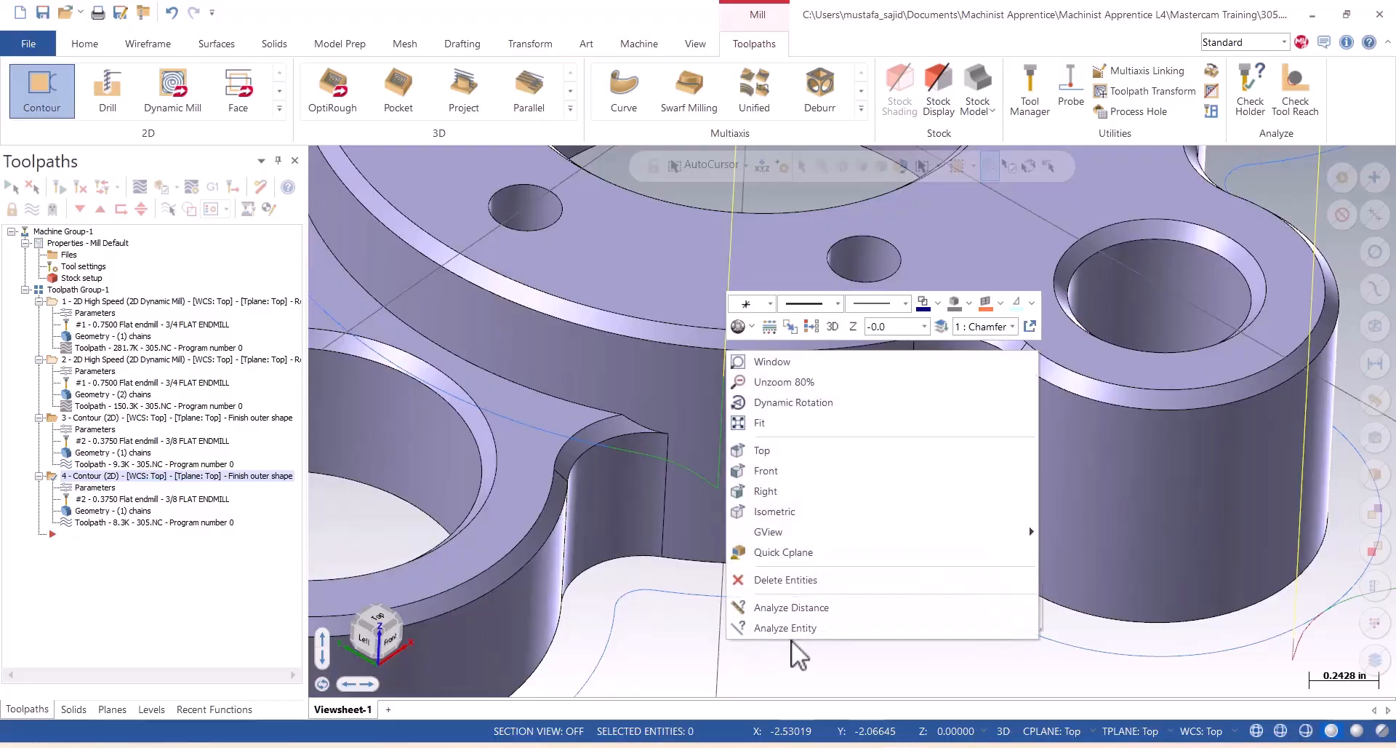
pyautogui.click(771, 451)
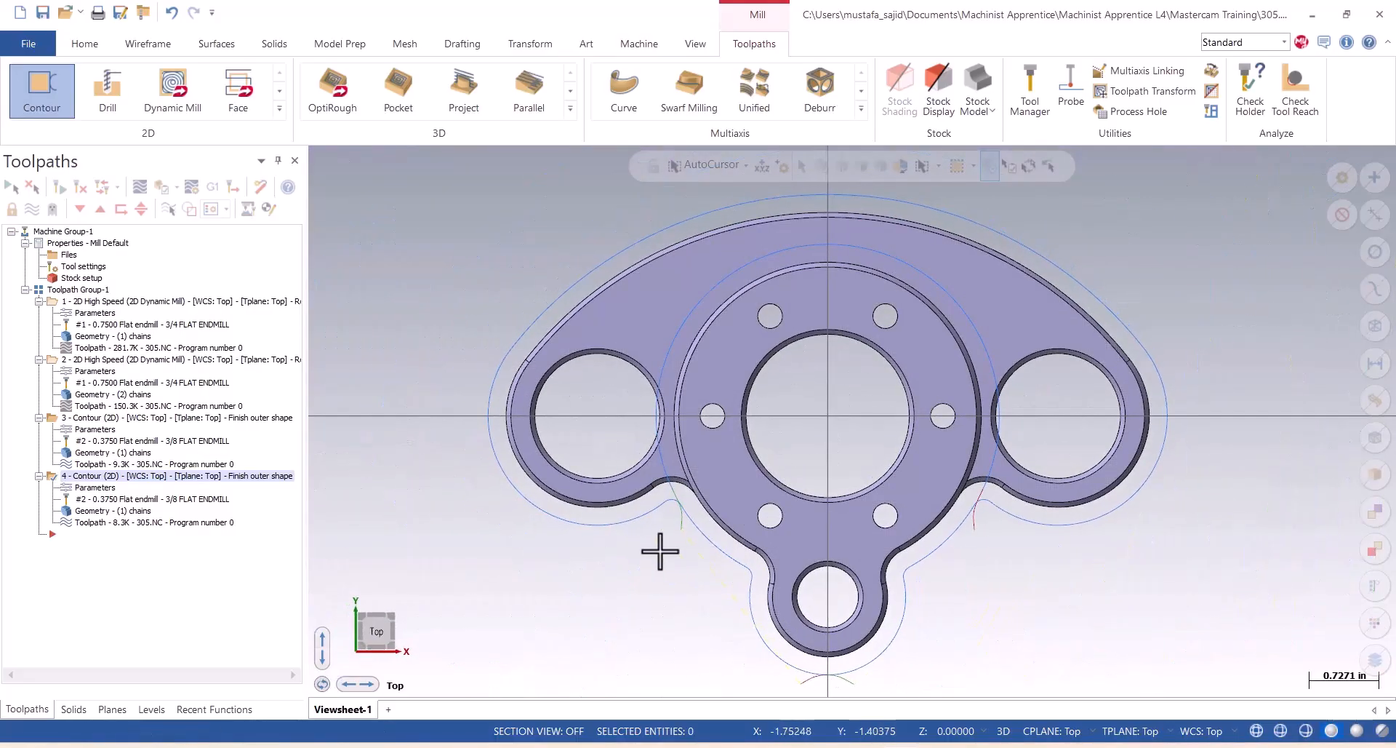
pyautogui.scroll(8, 661, 545)
pyautogui.scroll(5, 680, 514)
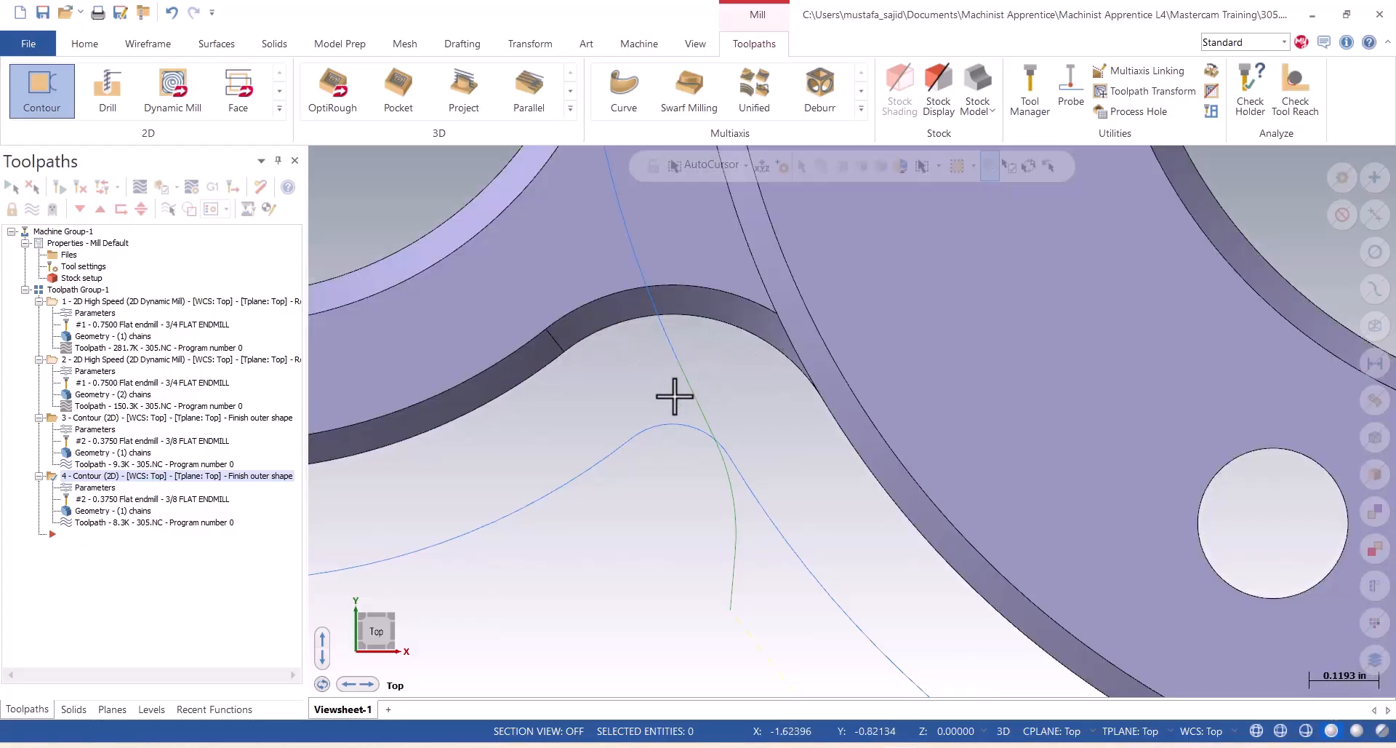
pyautogui.click(72, 487)
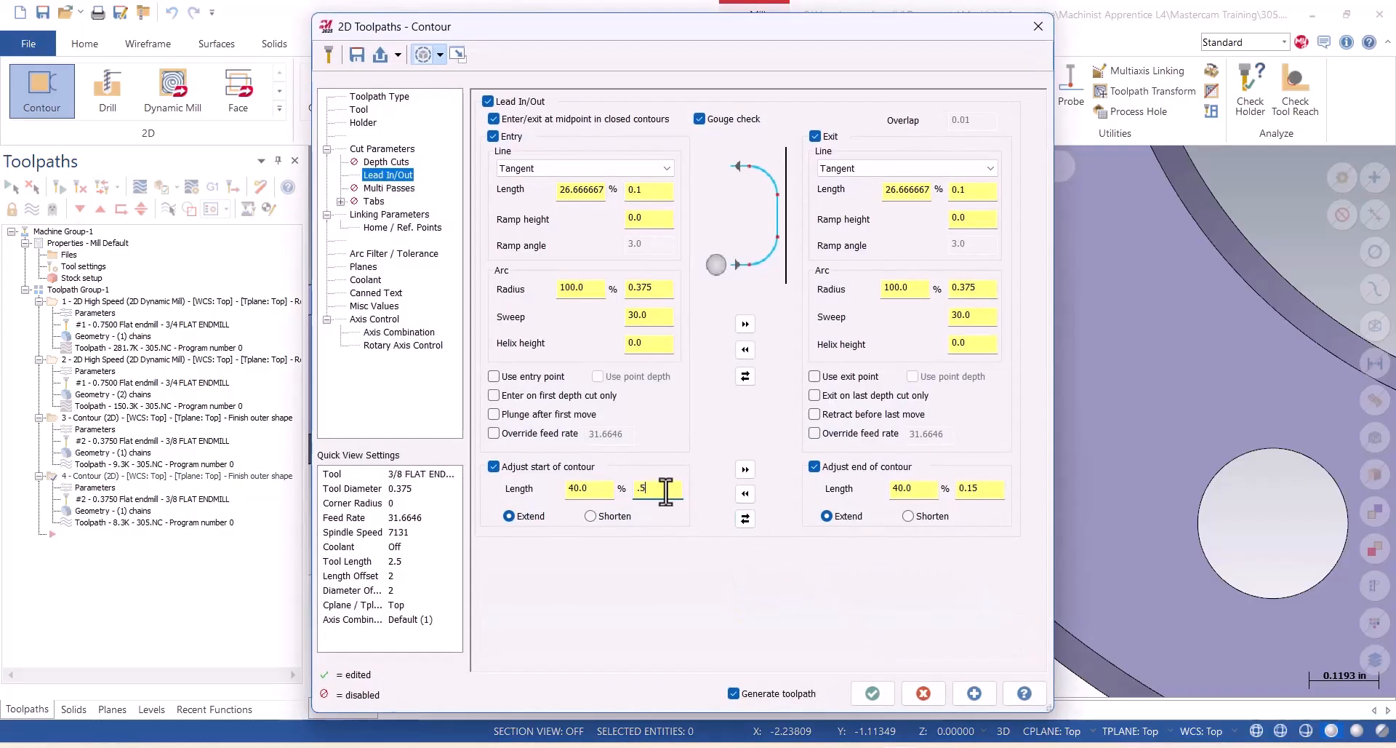
pyautogui.click(745, 469)
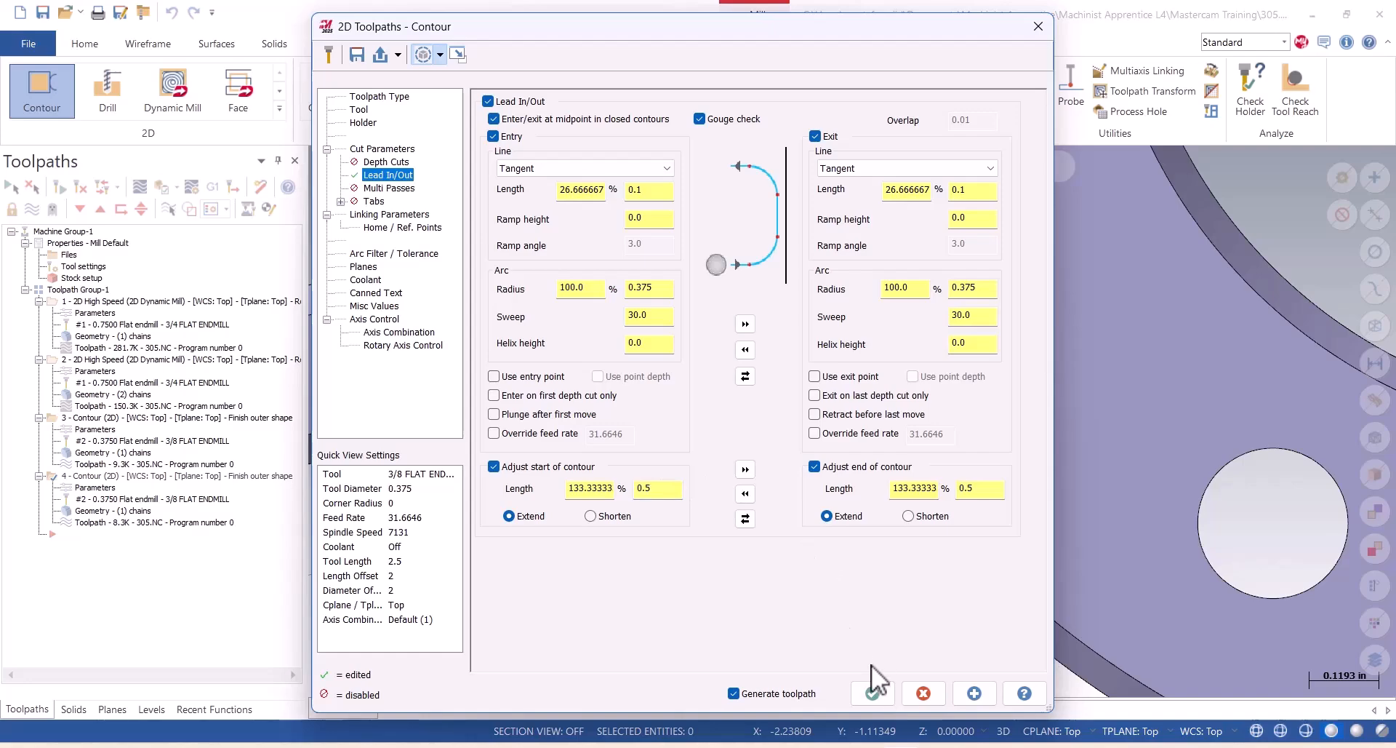
pyautogui.click(873, 693)
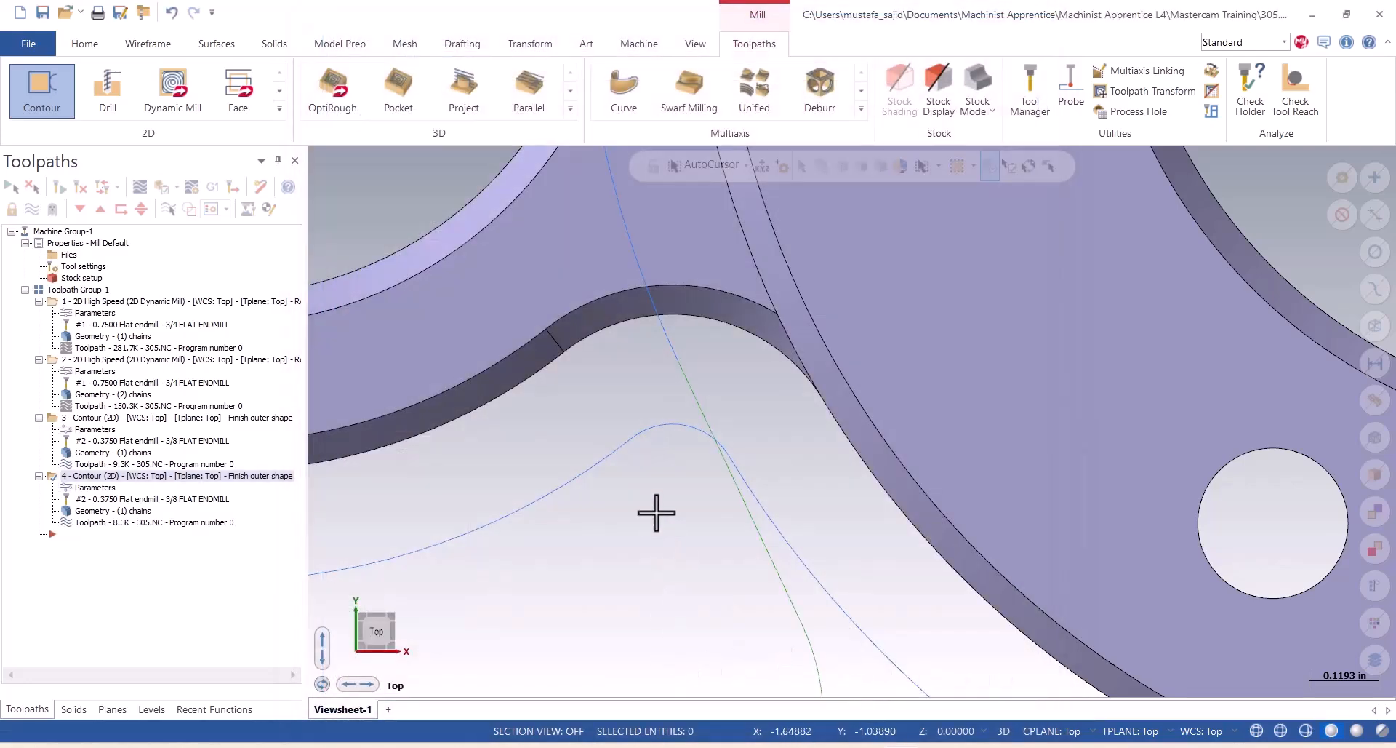
# Examine how the extended contour's entry path passes the corner where the raised boss wall starts, and view the part's front side.
pyautogui.scroll(-3, 659, 509)
pyautogui.scroll(-1, 704, 587)
pyautogui.scroll(3, 704, 589)
pyautogui.scroll(1, 703, 589)
pyautogui.scroll(-1, 704, 591)
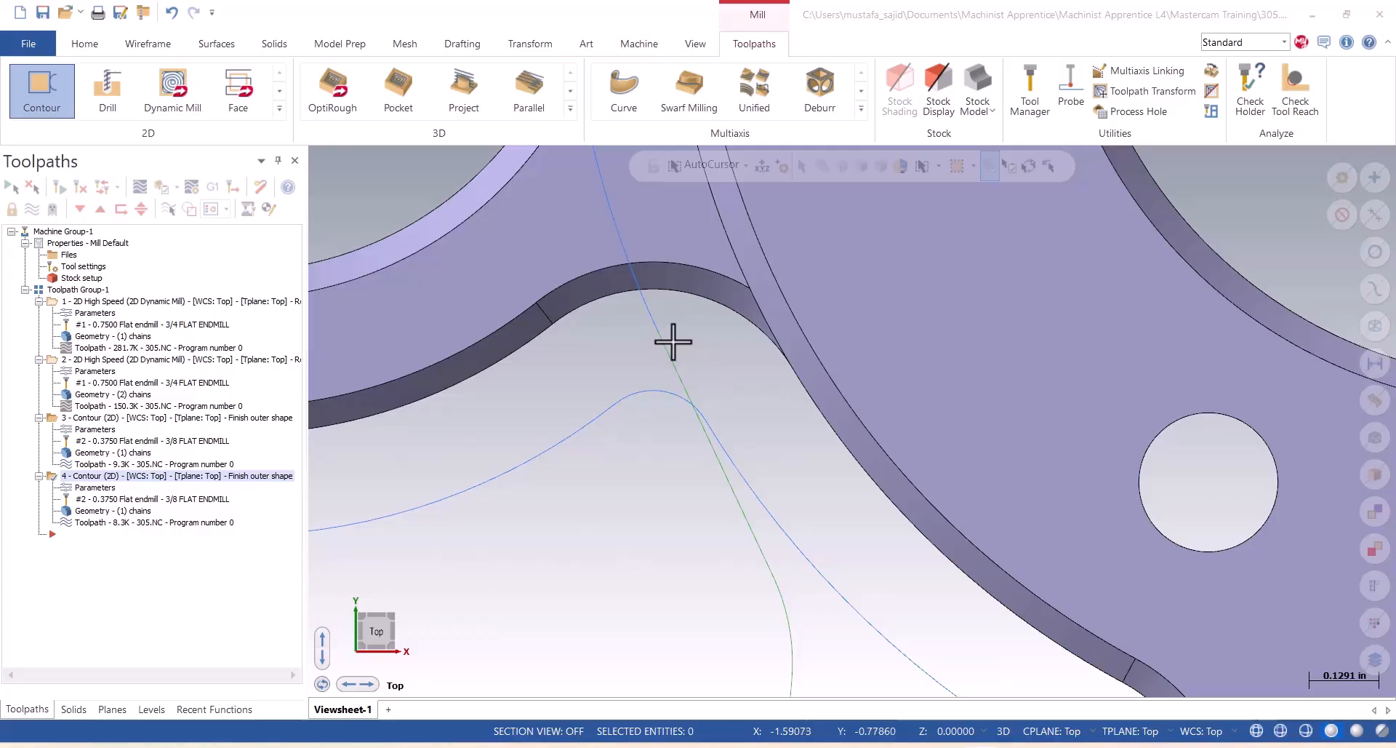
pyautogui.scroll(-2, 760, 458)
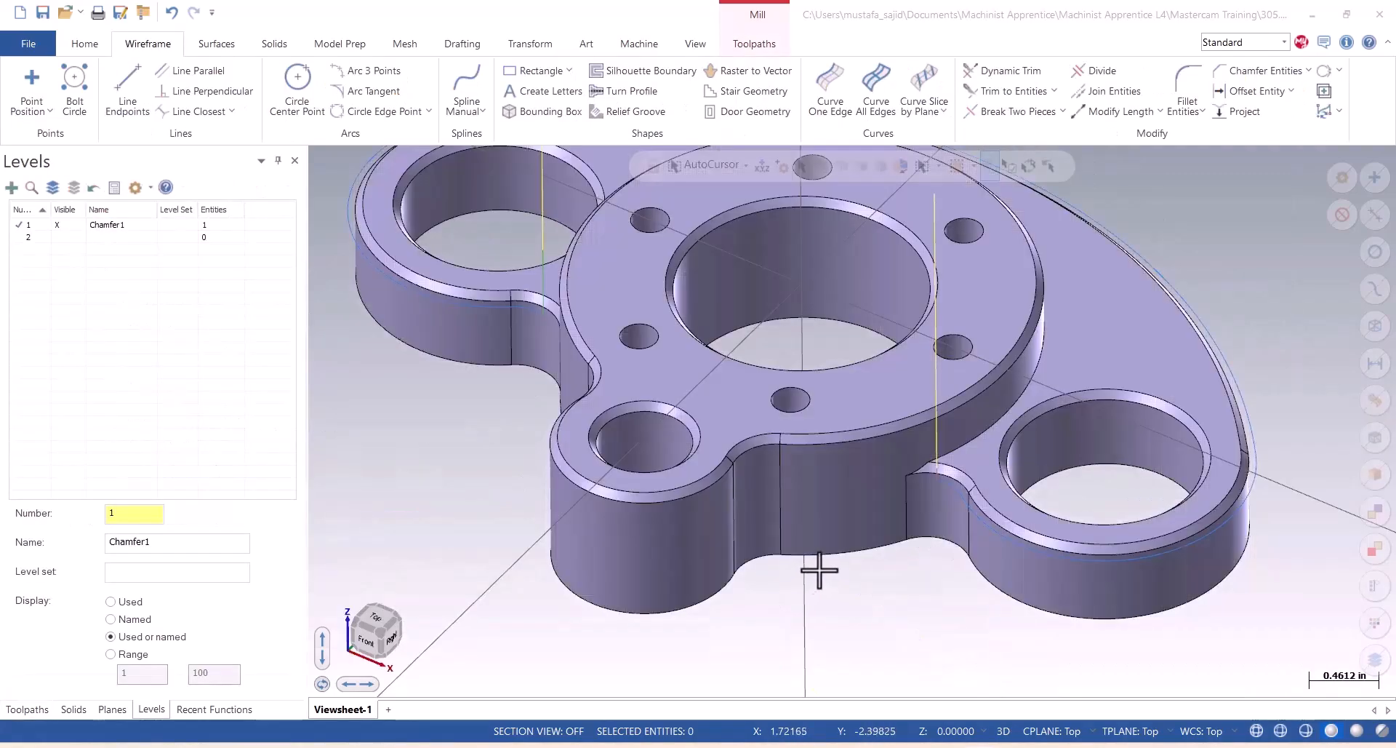
pyautogui.scroll(-2, 893, 549)
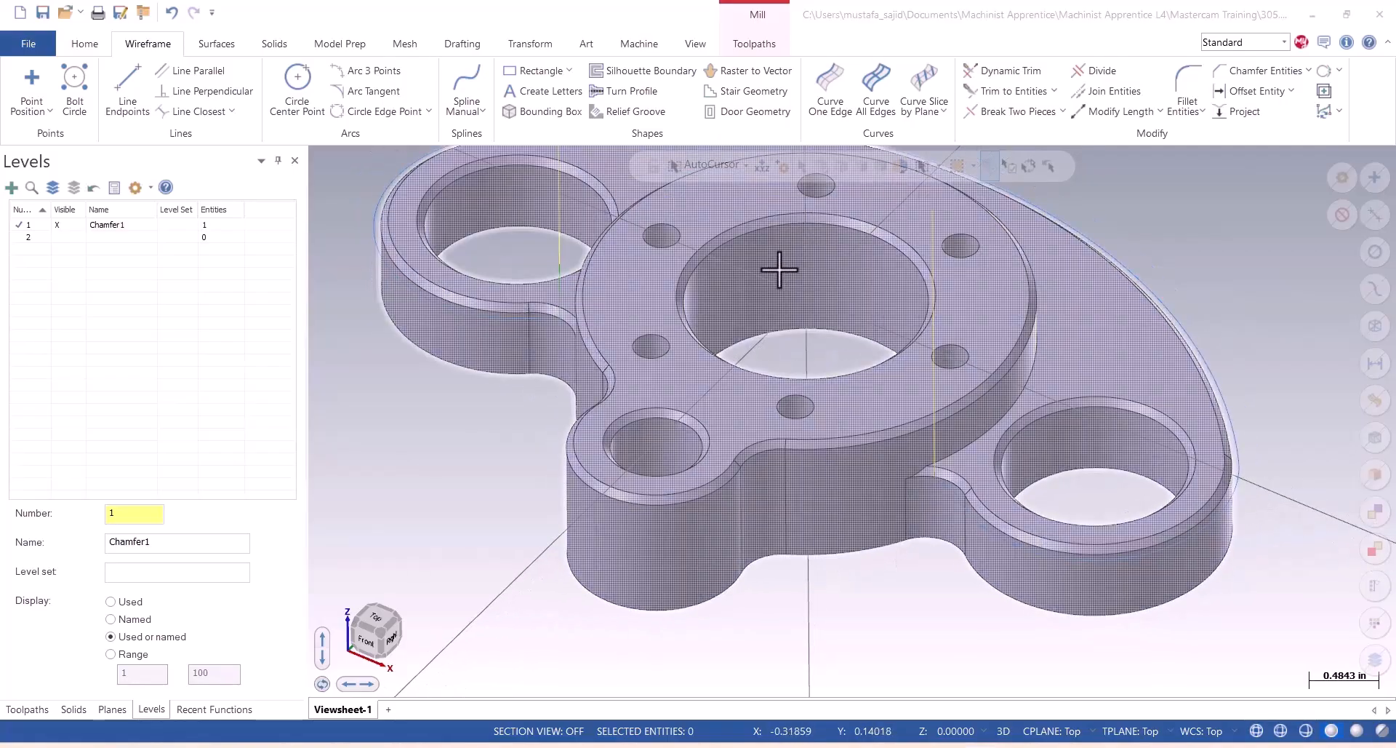
pyautogui.scroll(2, 775, 271)
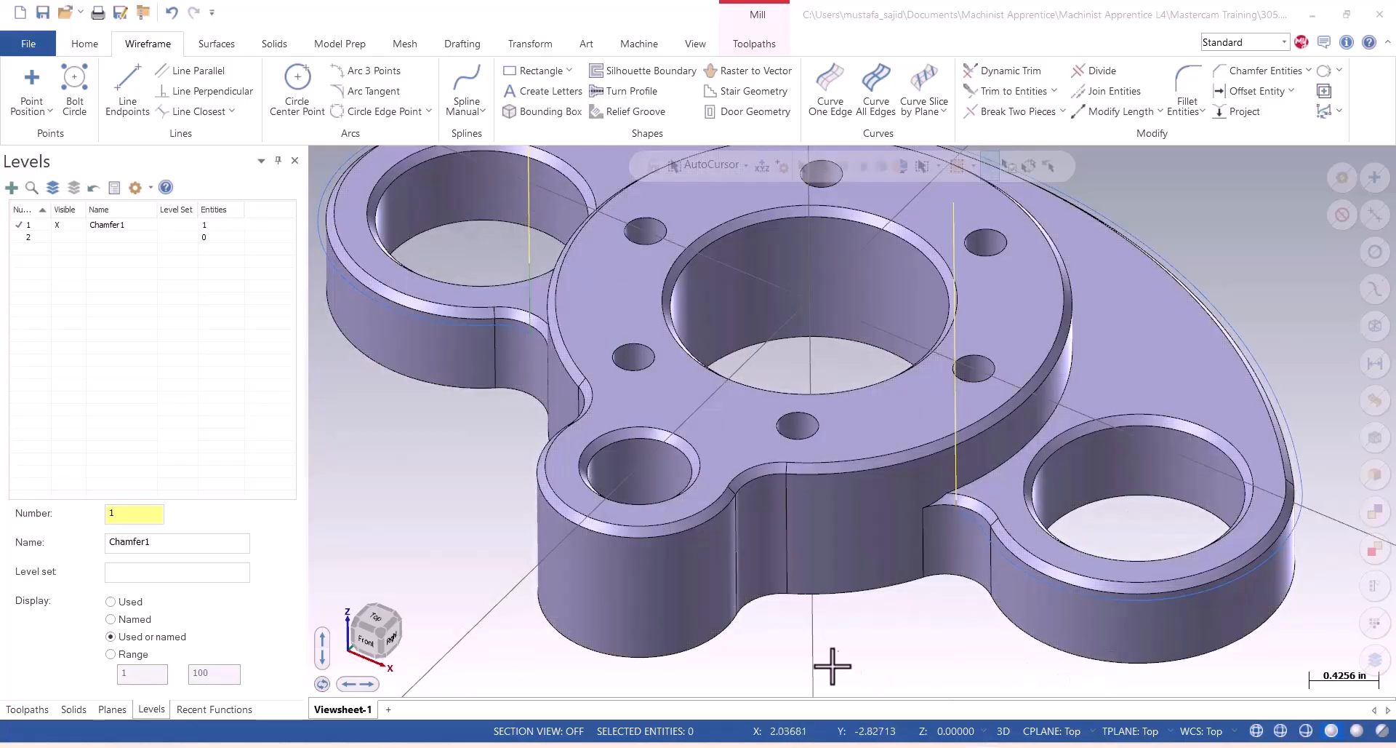
pyautogui.scroll(-1, 904, 622)
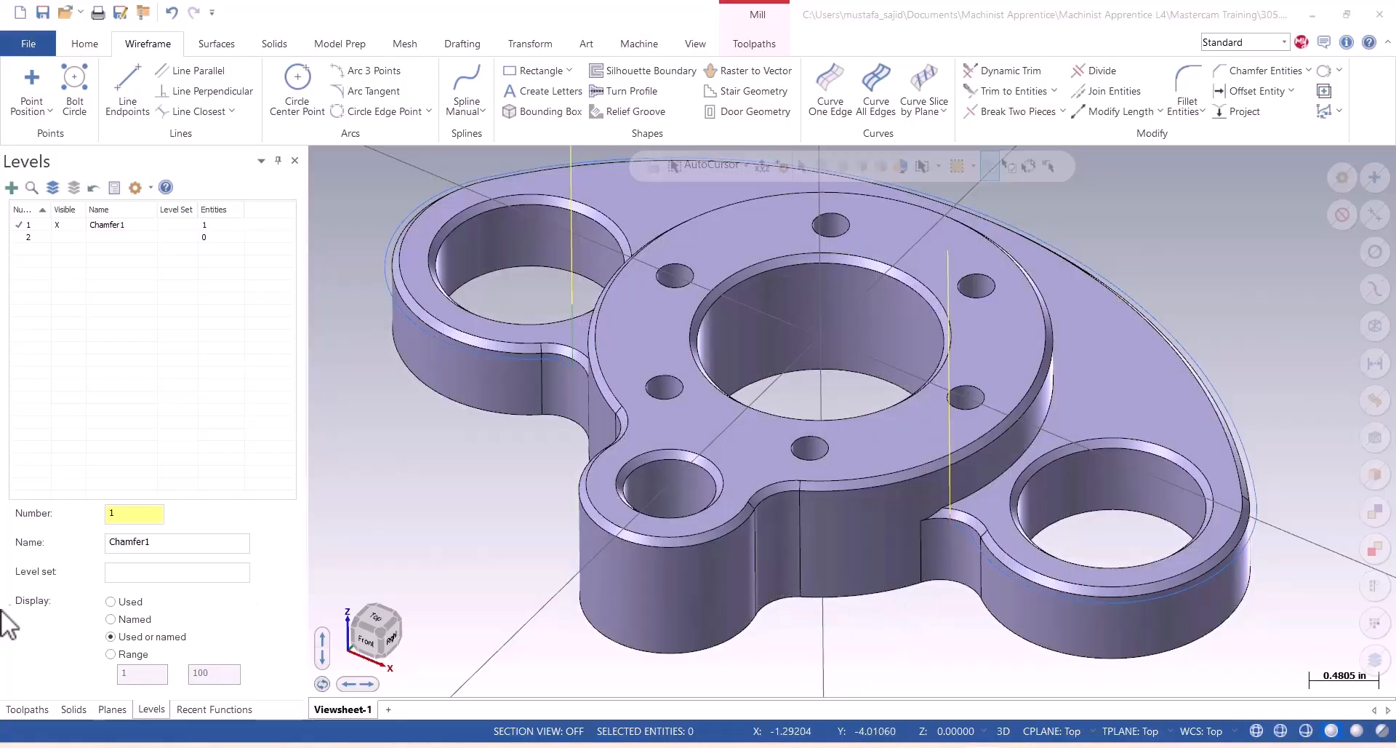
# Make level 2 the main level for new wireframe geometry.
pyautogui.click(151, 711)
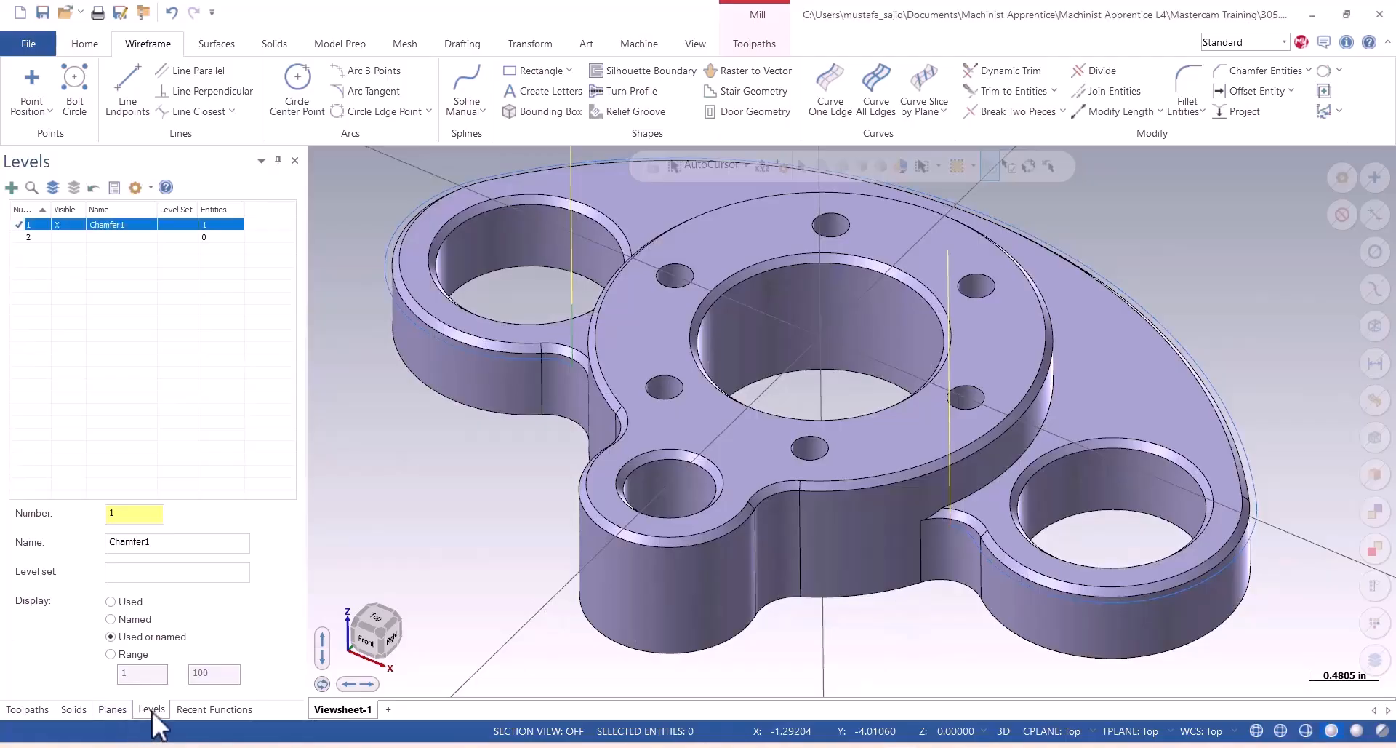
pyautogui.click(122, 518)
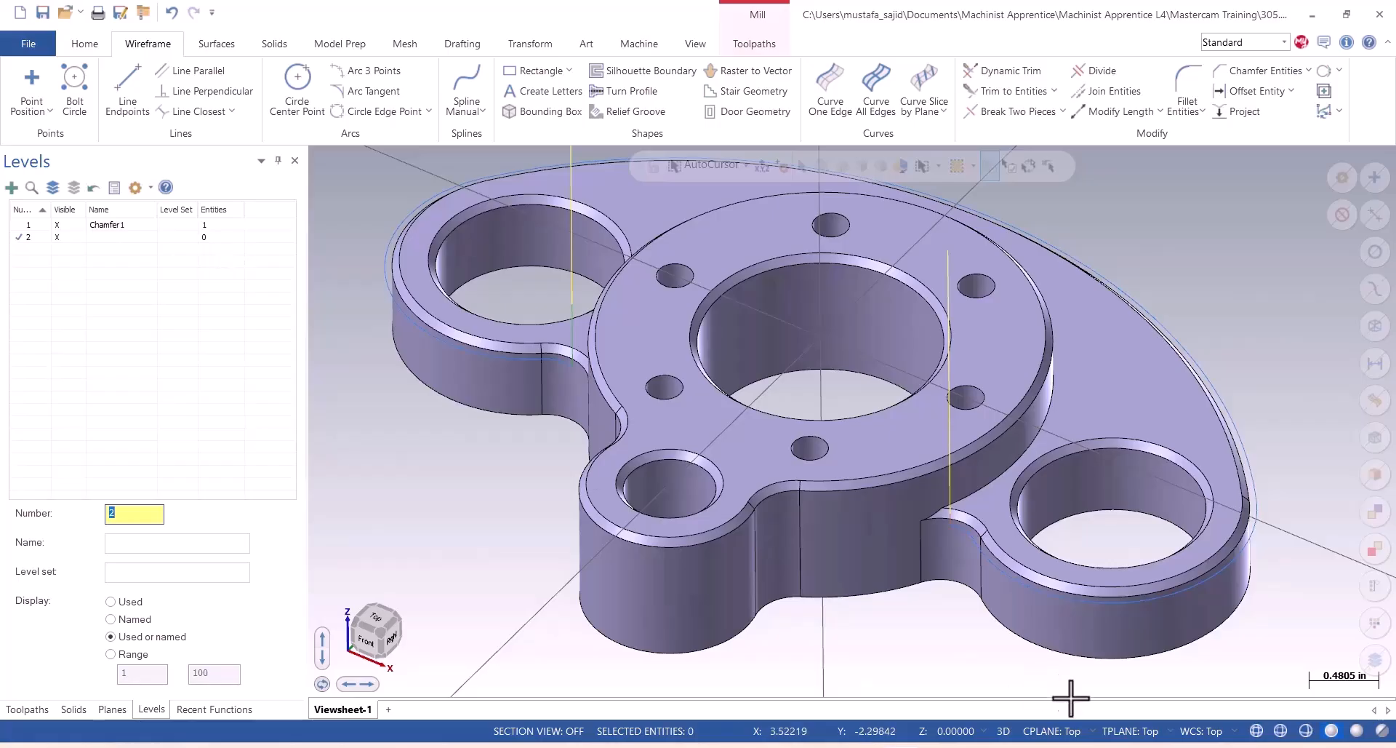
pyautogui.scroll(2, 1071, 614)
pyautogui.scroll(-4, 1105, 608)
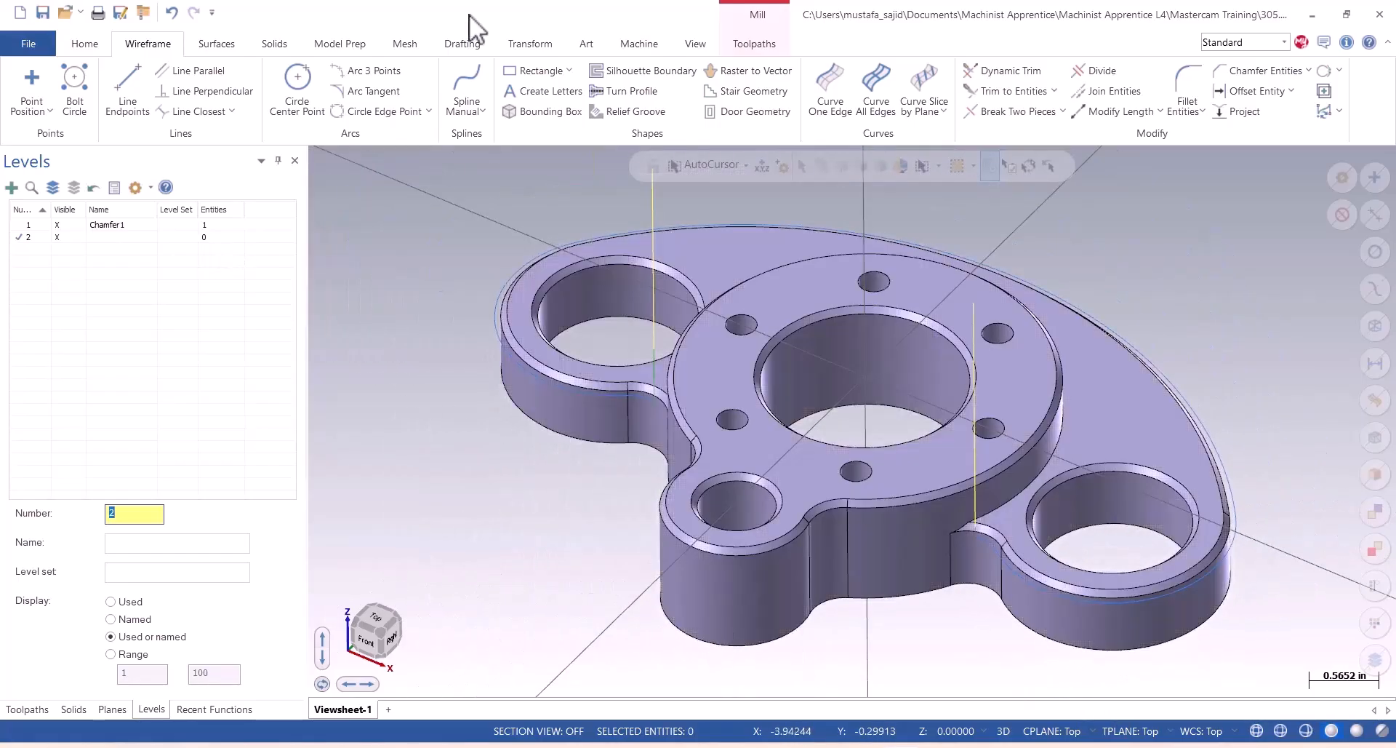
# Create a wireframe curve along the lower edge of the raised circular boss with Curve One Edge.
pyautogui.click(85, 44)
pyautogui.click(146, 44)
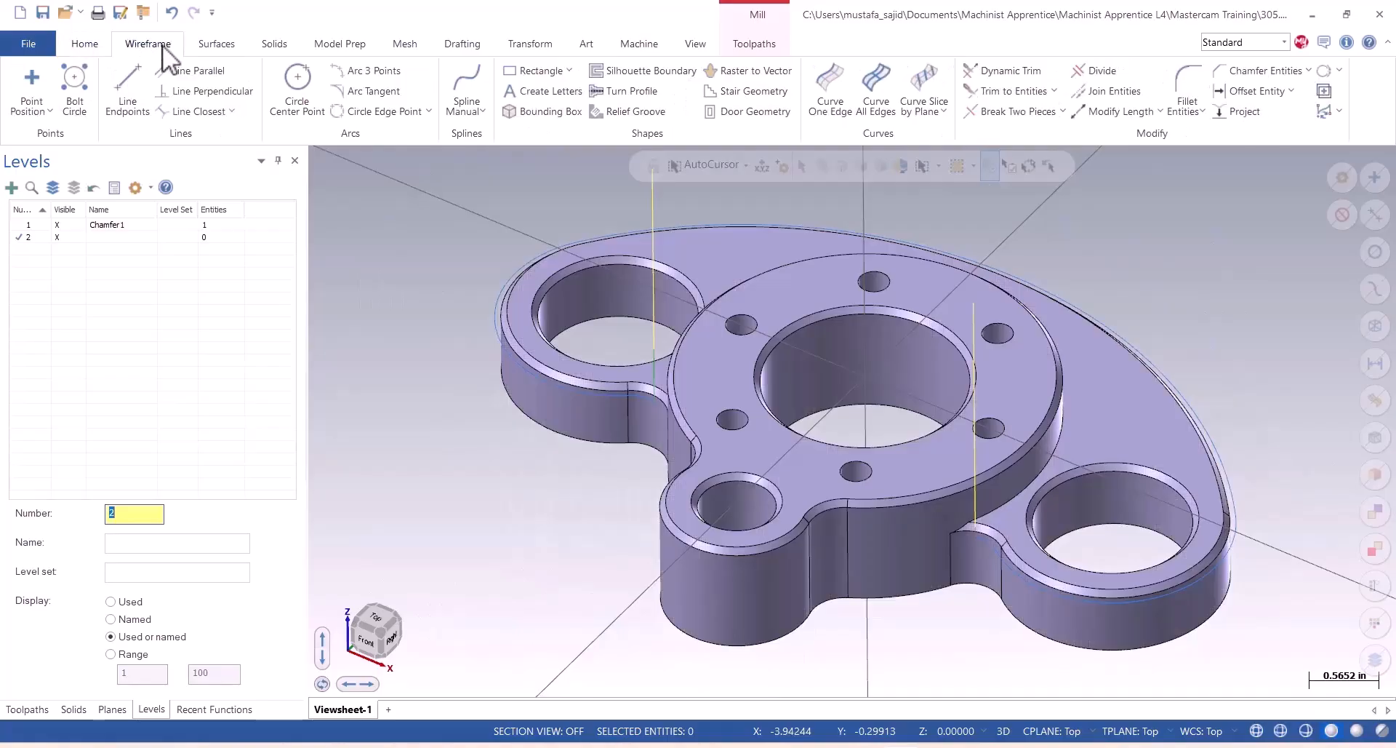
pyautogui.click(832, 109)
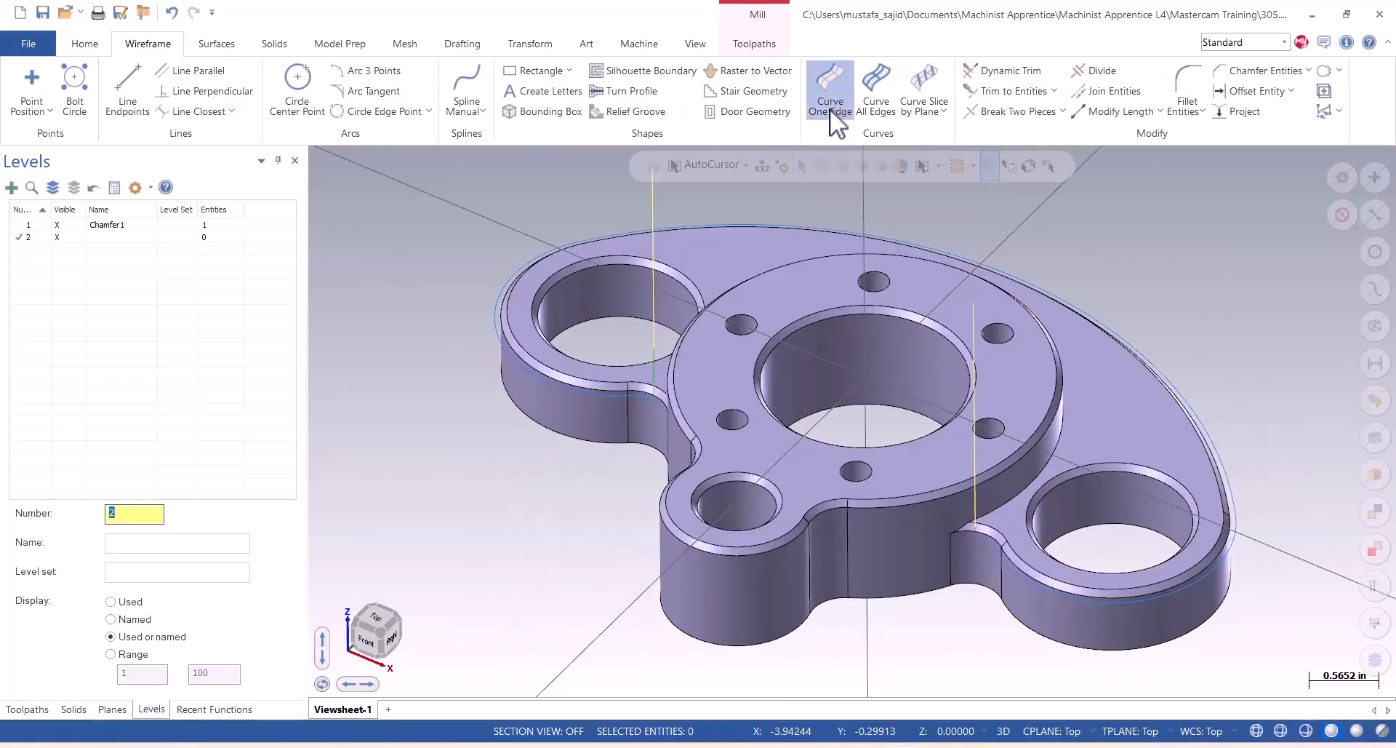
pyautogui.click(1018, 495)
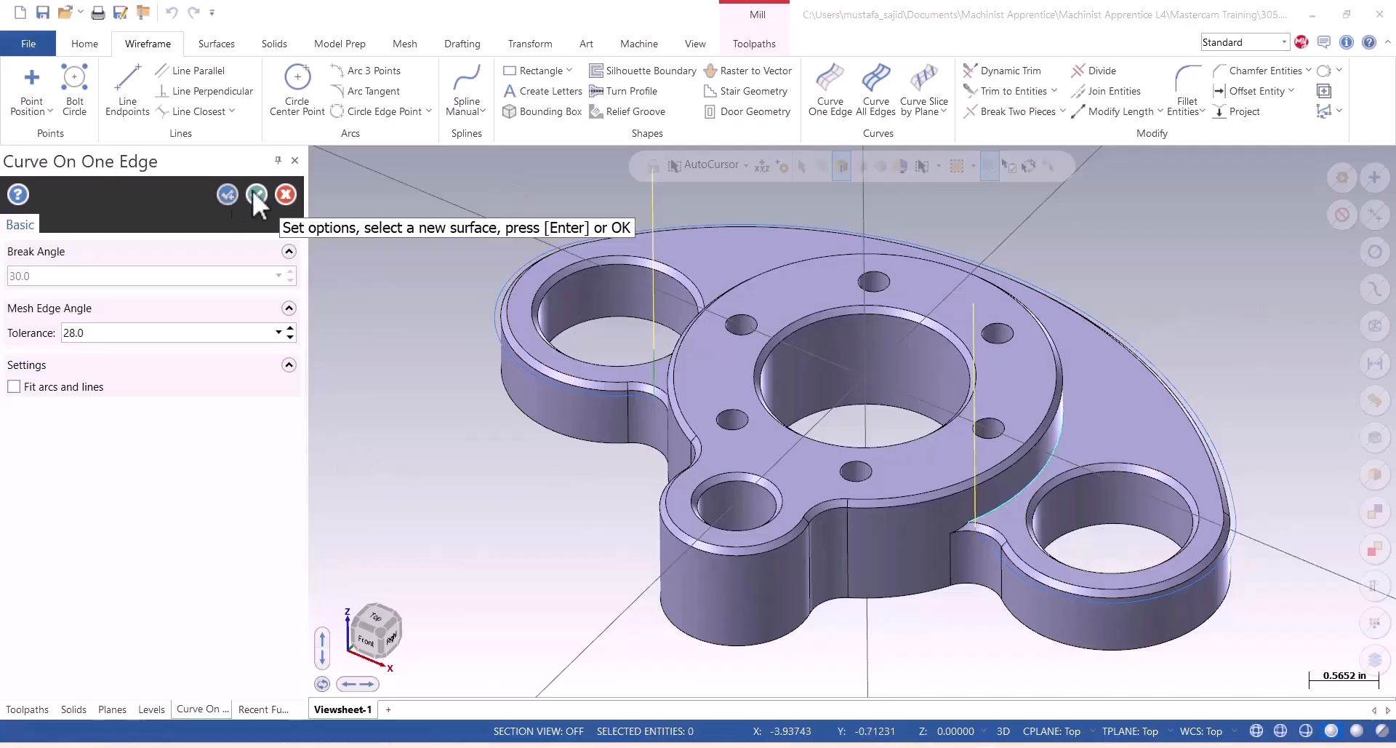
pyautogui.click(258, 194)
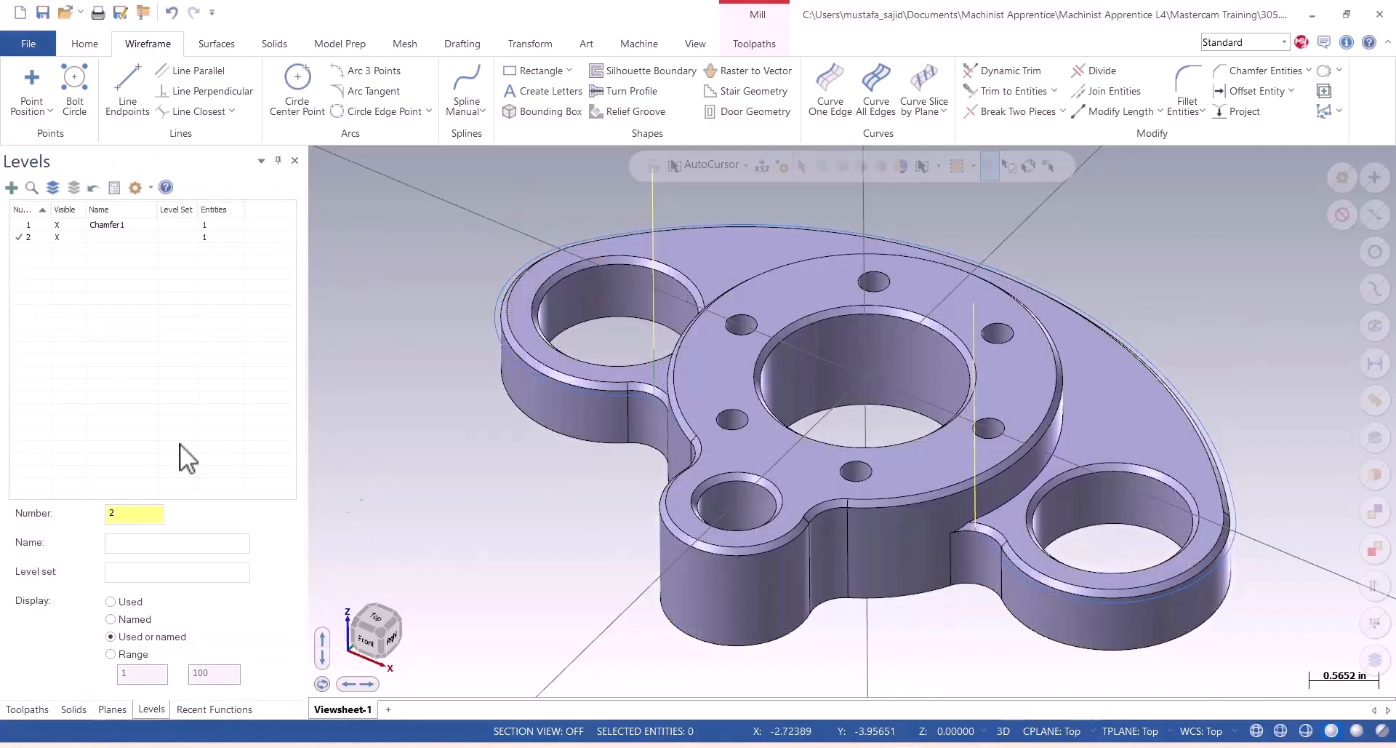
# Hide level 1, which holds the solid part, so only the new boss edge curve and the toolpaths are shown.
pyautogui.scroll(4, 1007, 570)
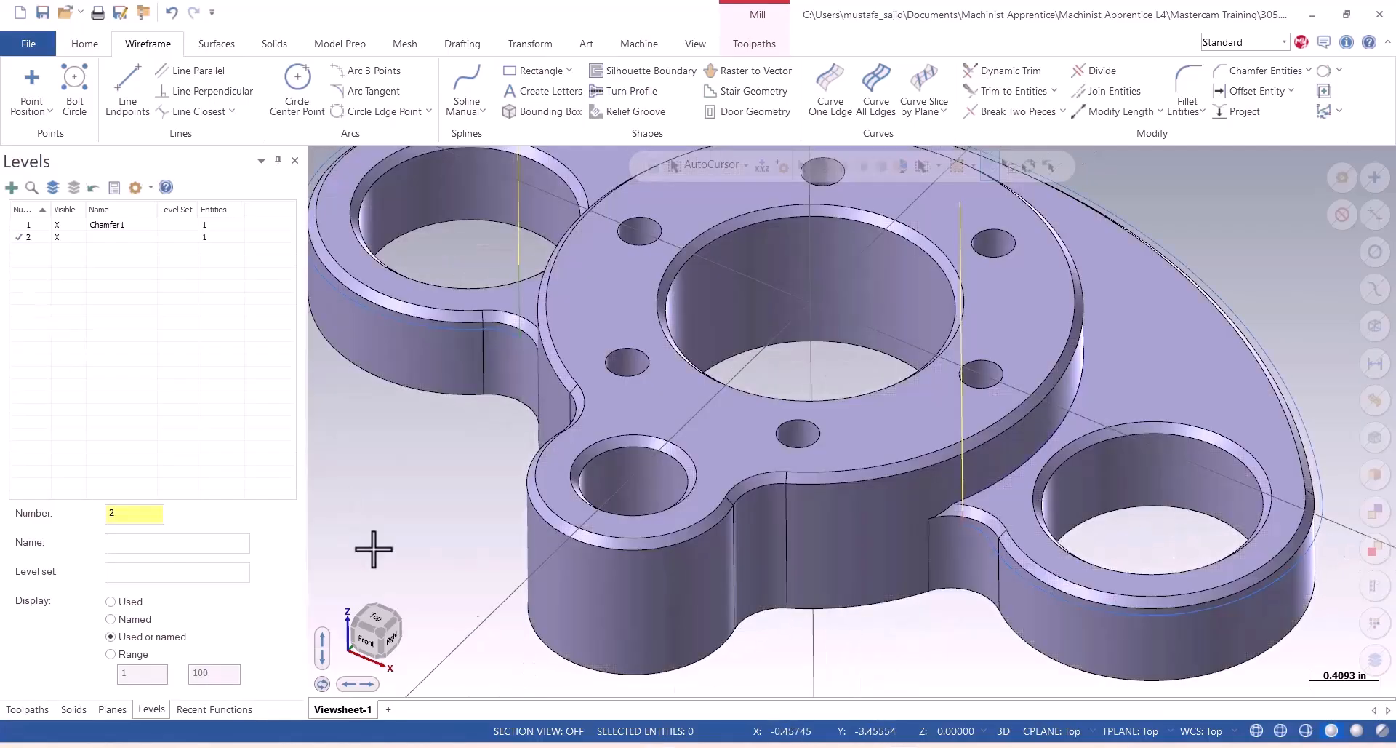
pyautogui.click(59, 224)
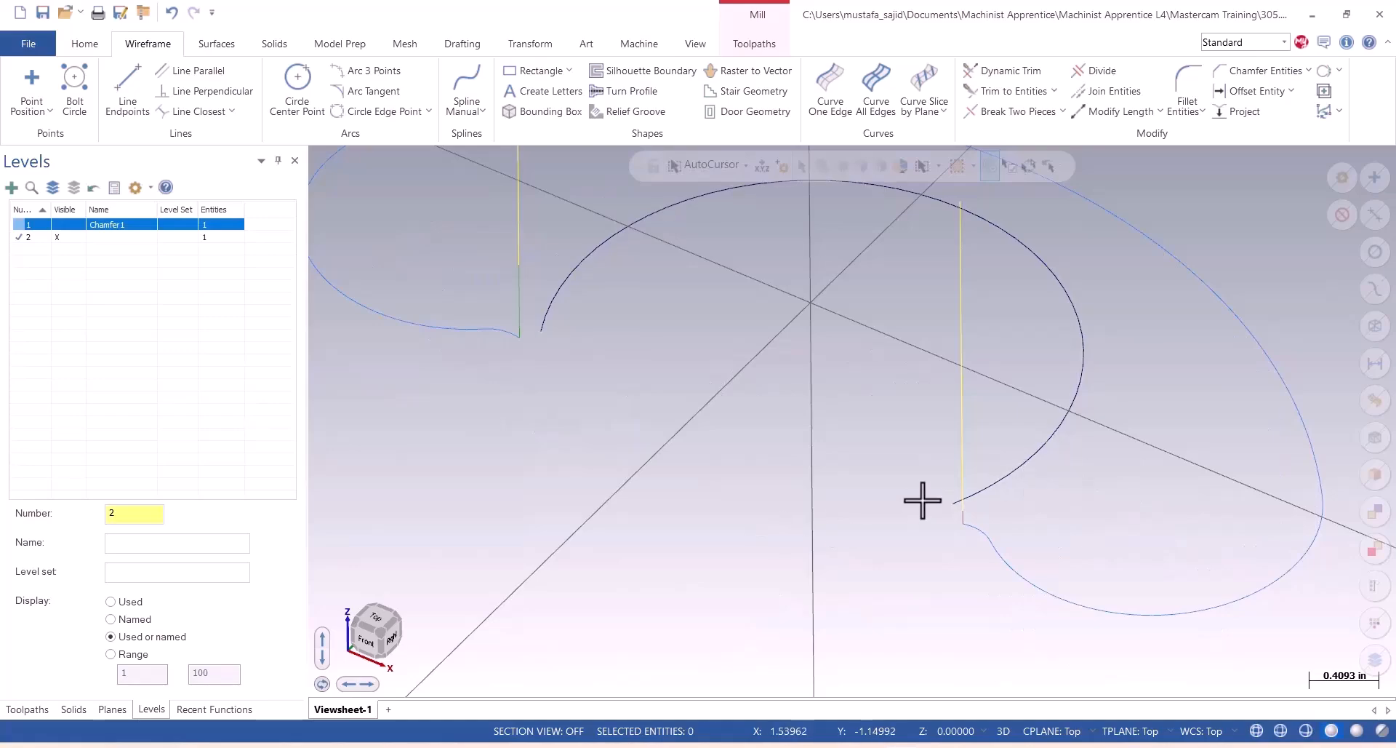
pyautogui.scroll(-2, 764, 570)
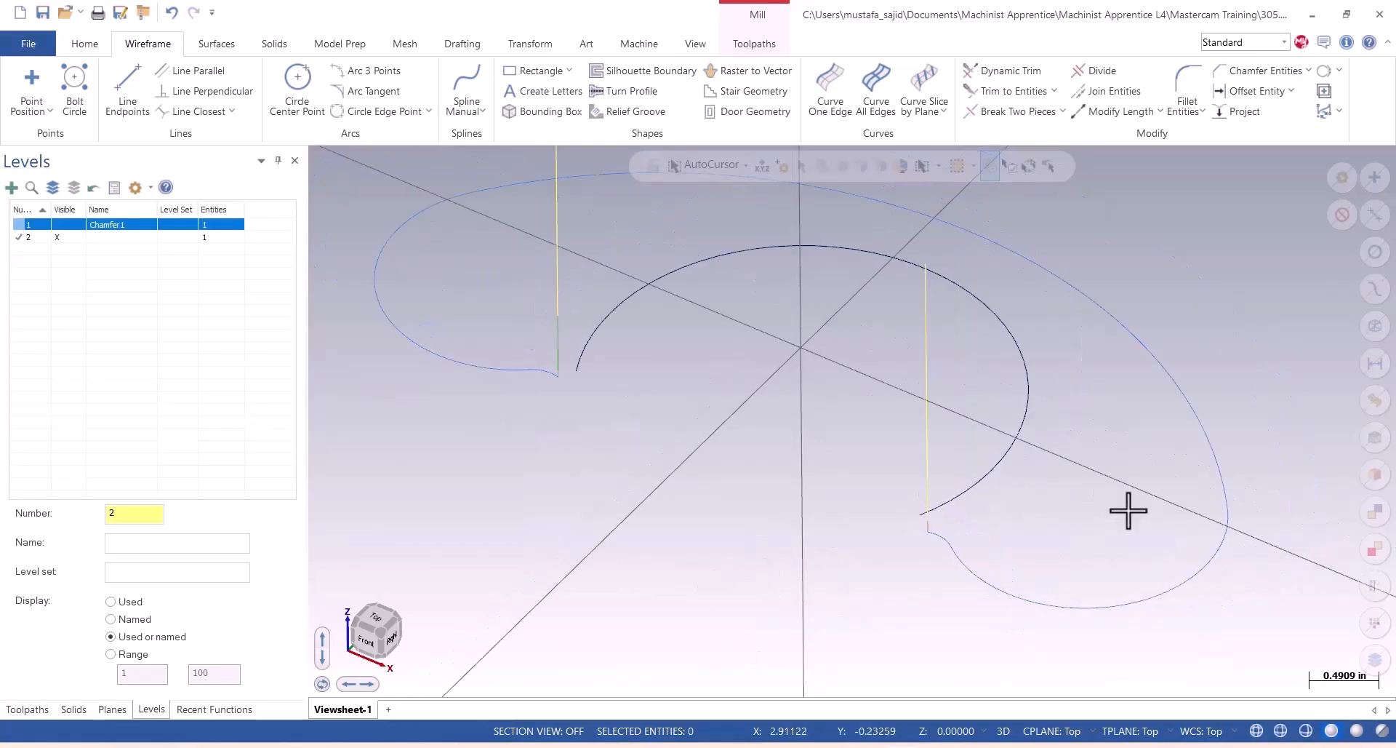
# Give the boss edge curve the second-thinnest line width.
pyautogui.click(985, 478)
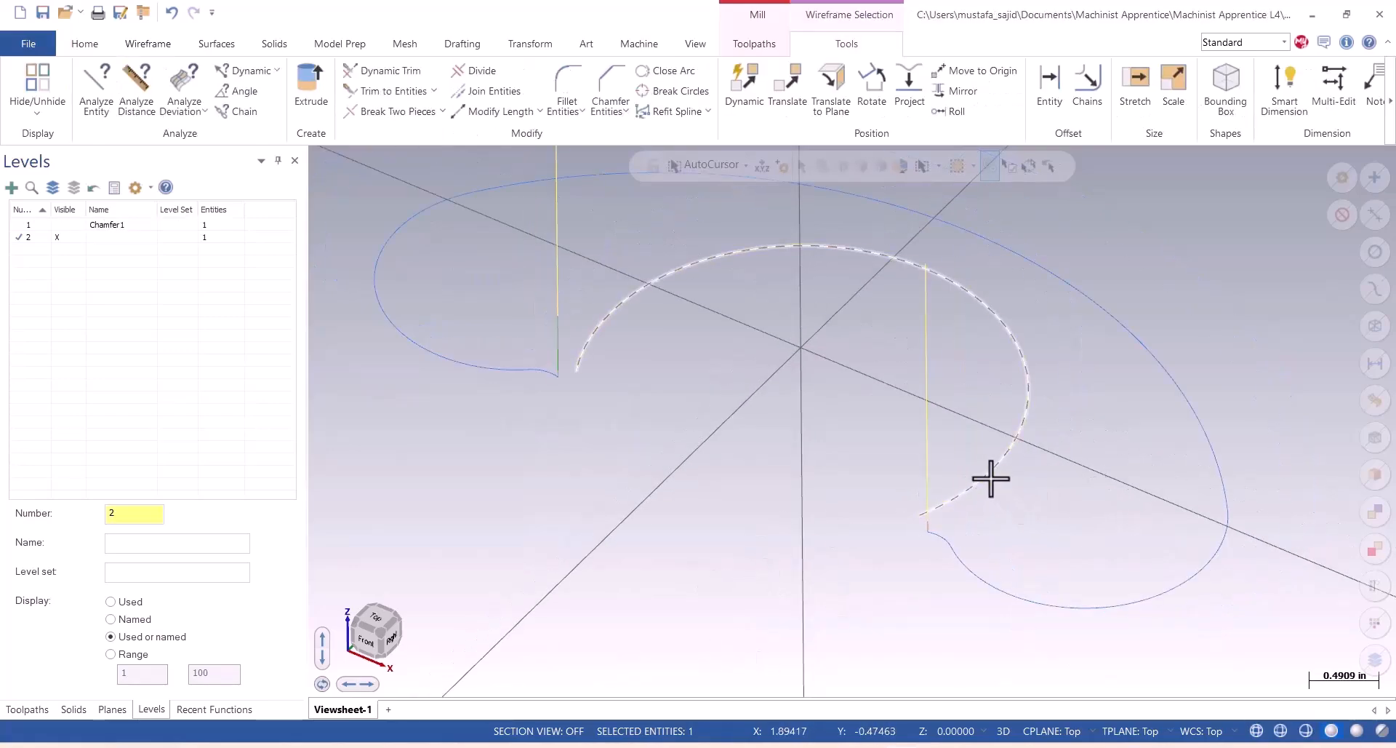
pyautogui.rightClick(993, 466)
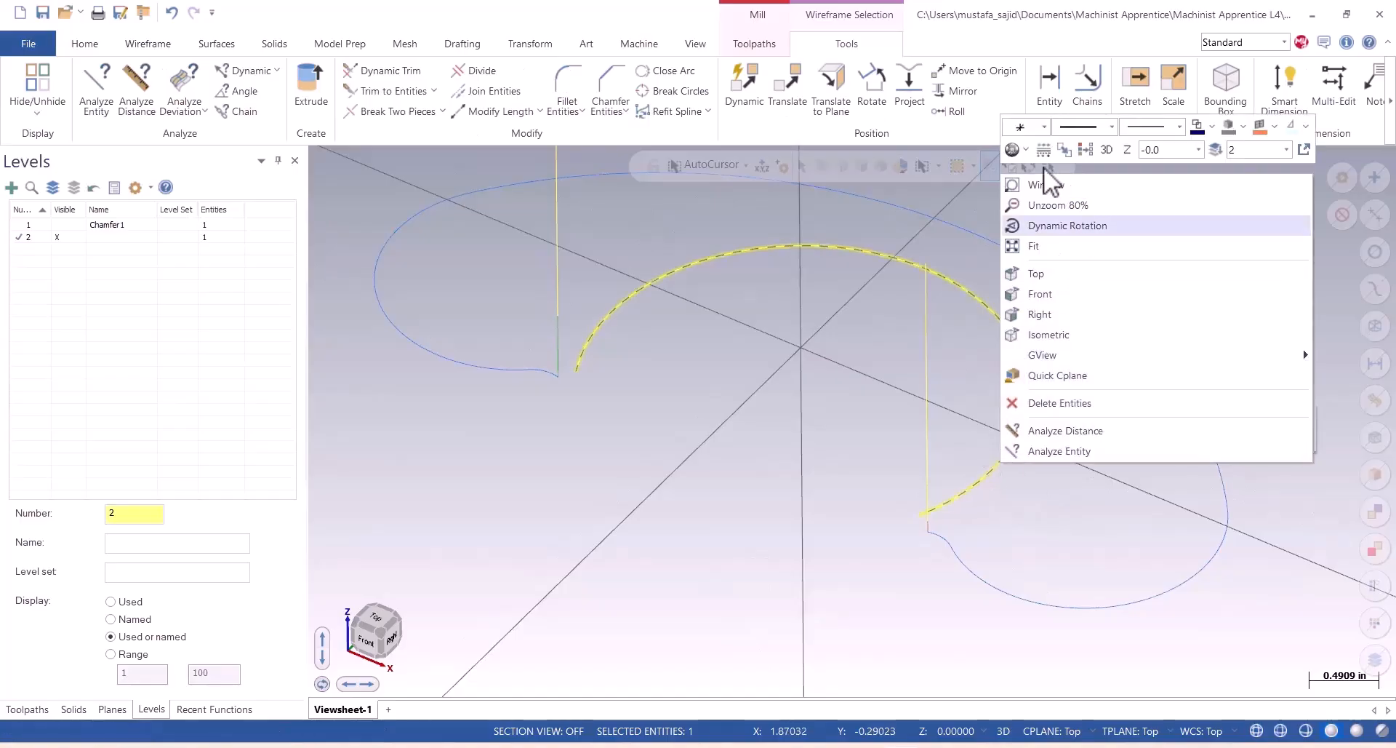
pyautogui.click(1179, 127)
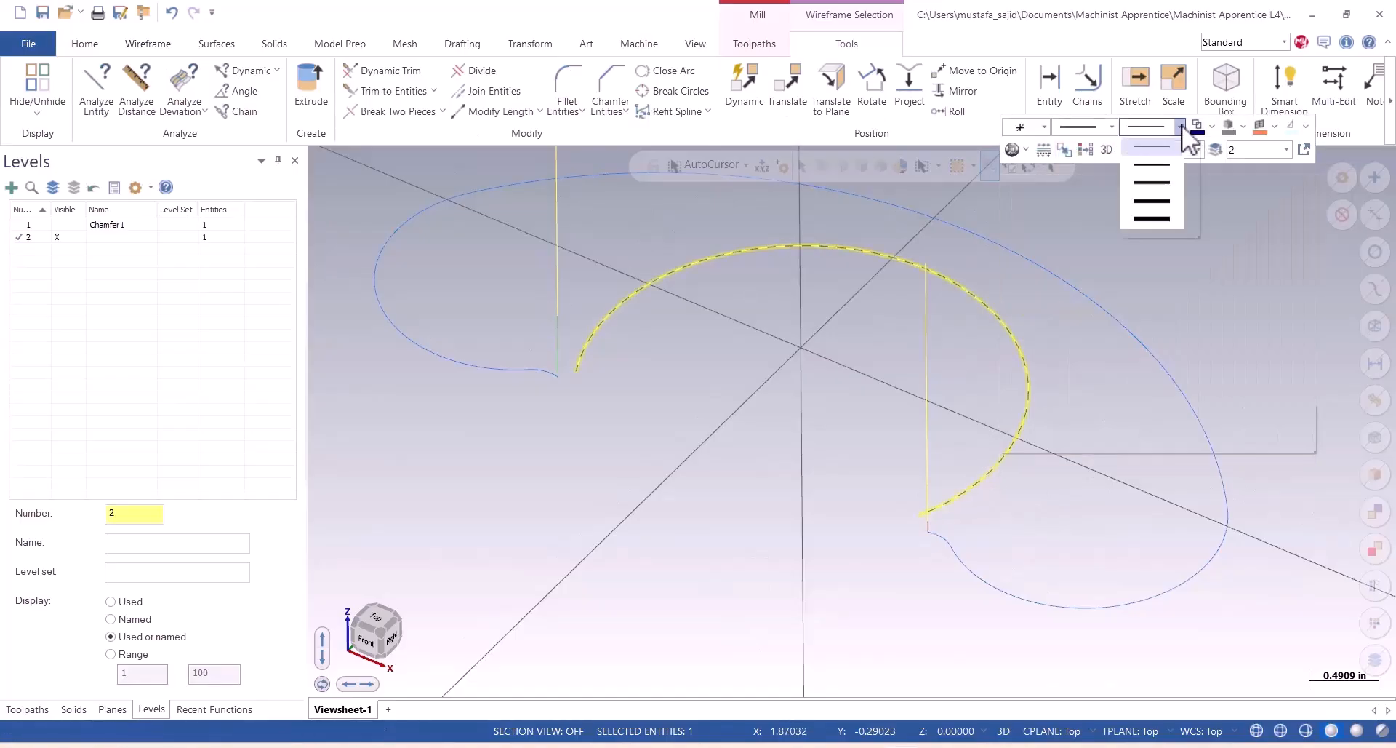
pyautogui.click(1165, 174)
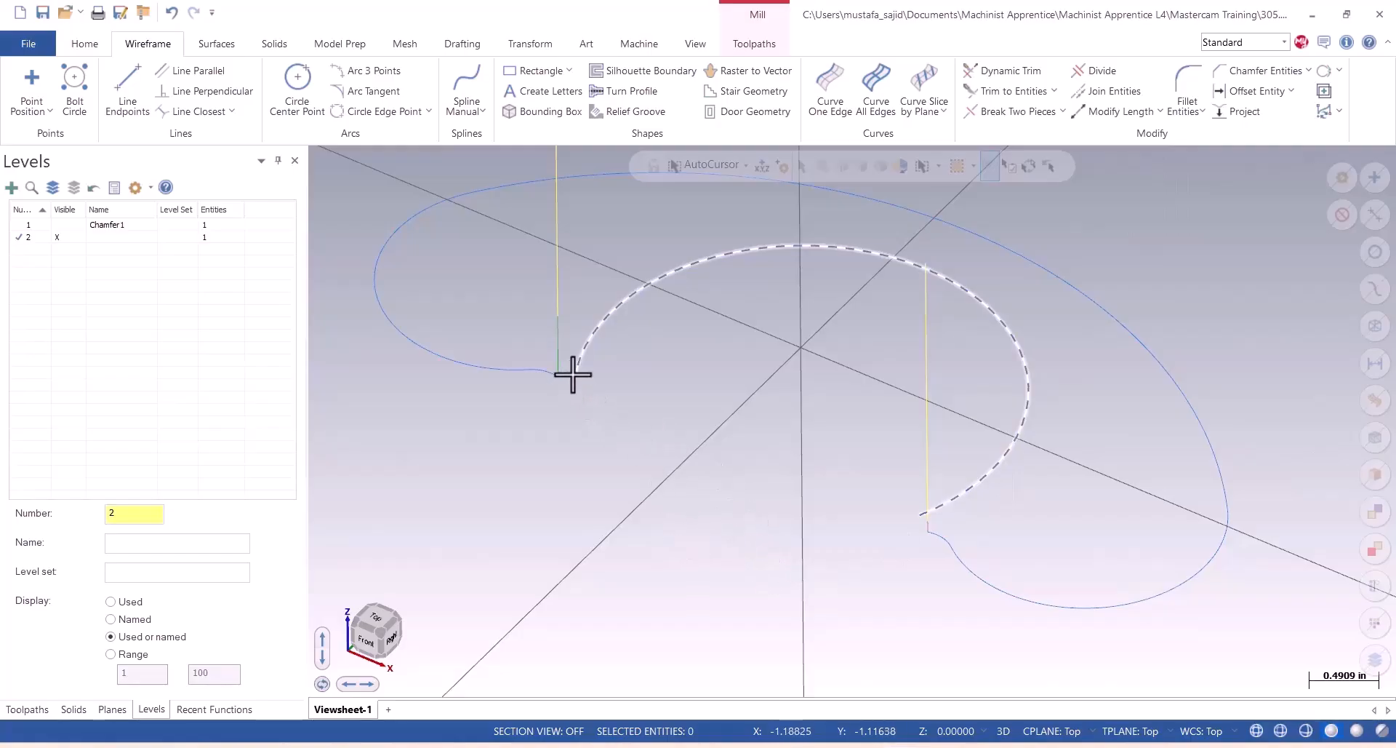
# Lengthen the boss edge curve by 0.25 in at both of its ends with Modify Length.
pyautogui.click(65, 225)
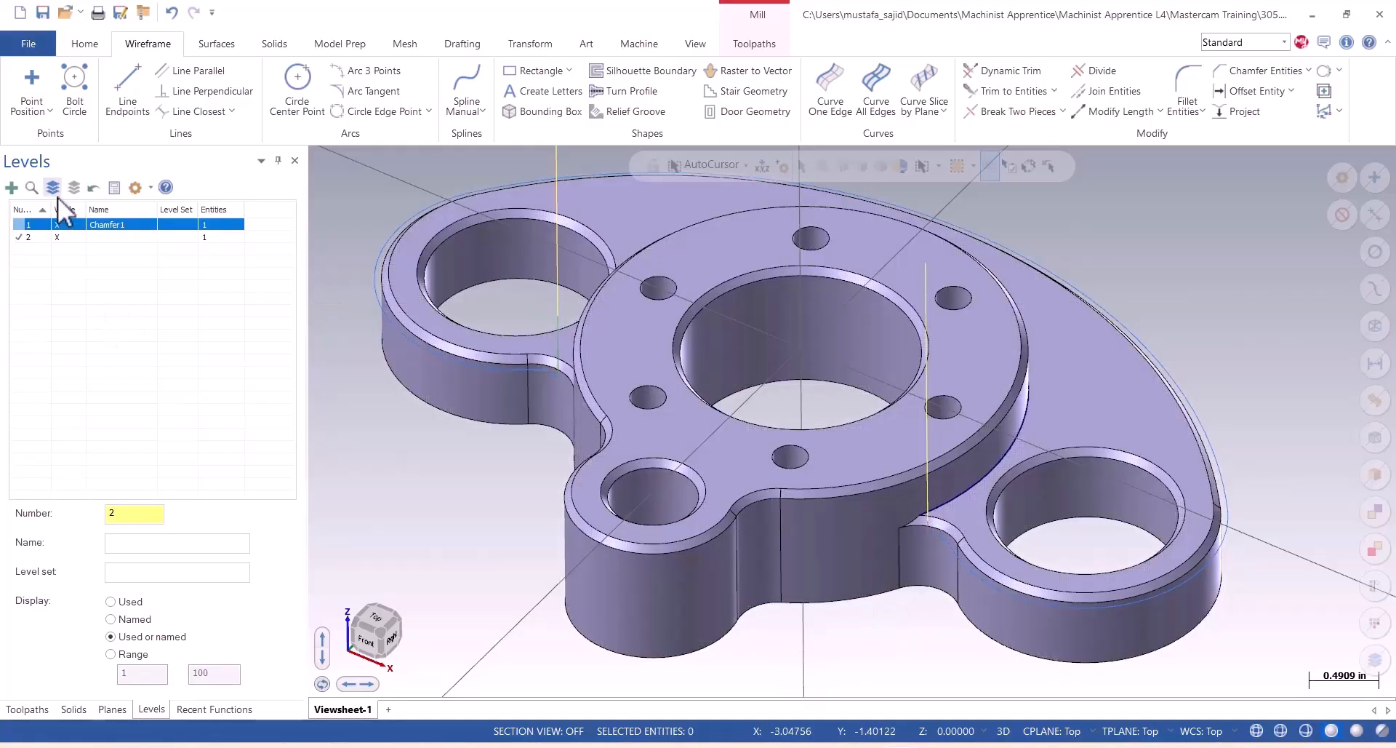
pyautogui.click(57, 237)
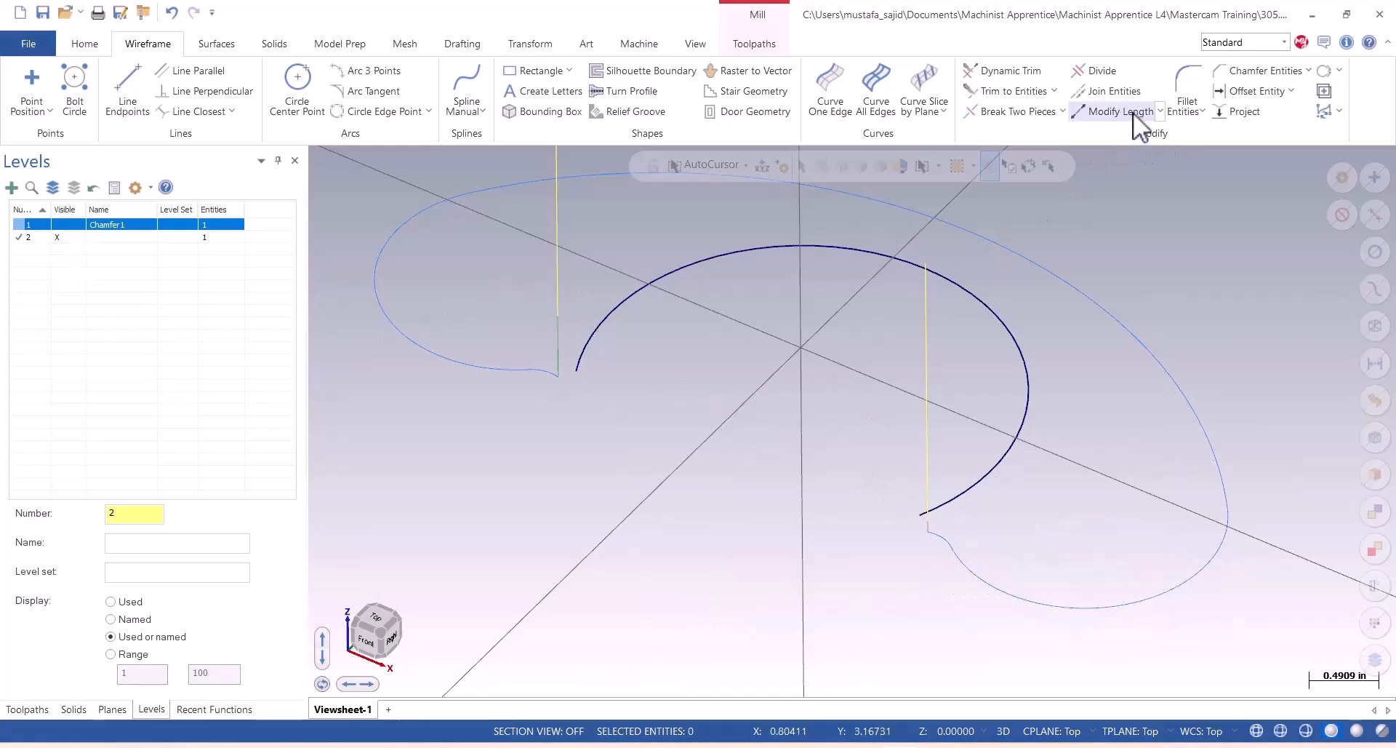
pyautogui.click(1161, 113)
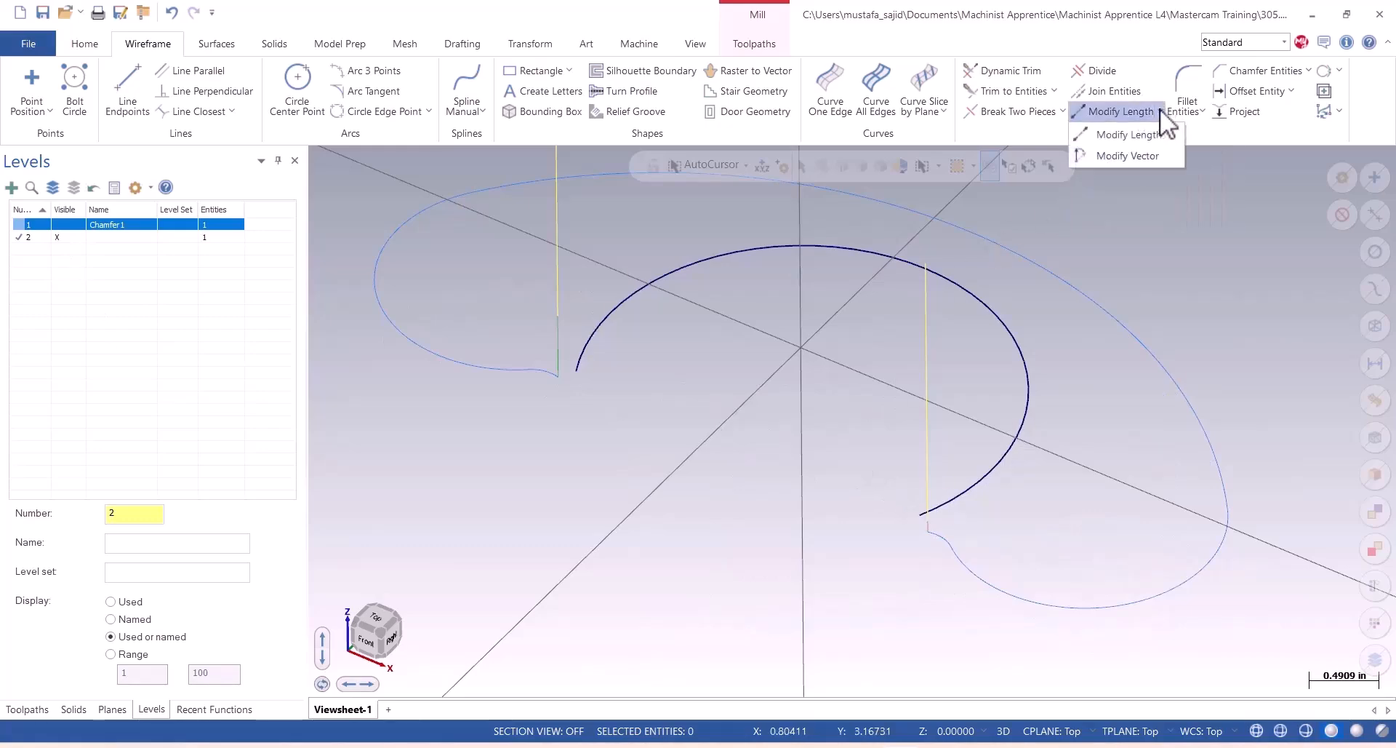
pyautogui.click(1127, 134)
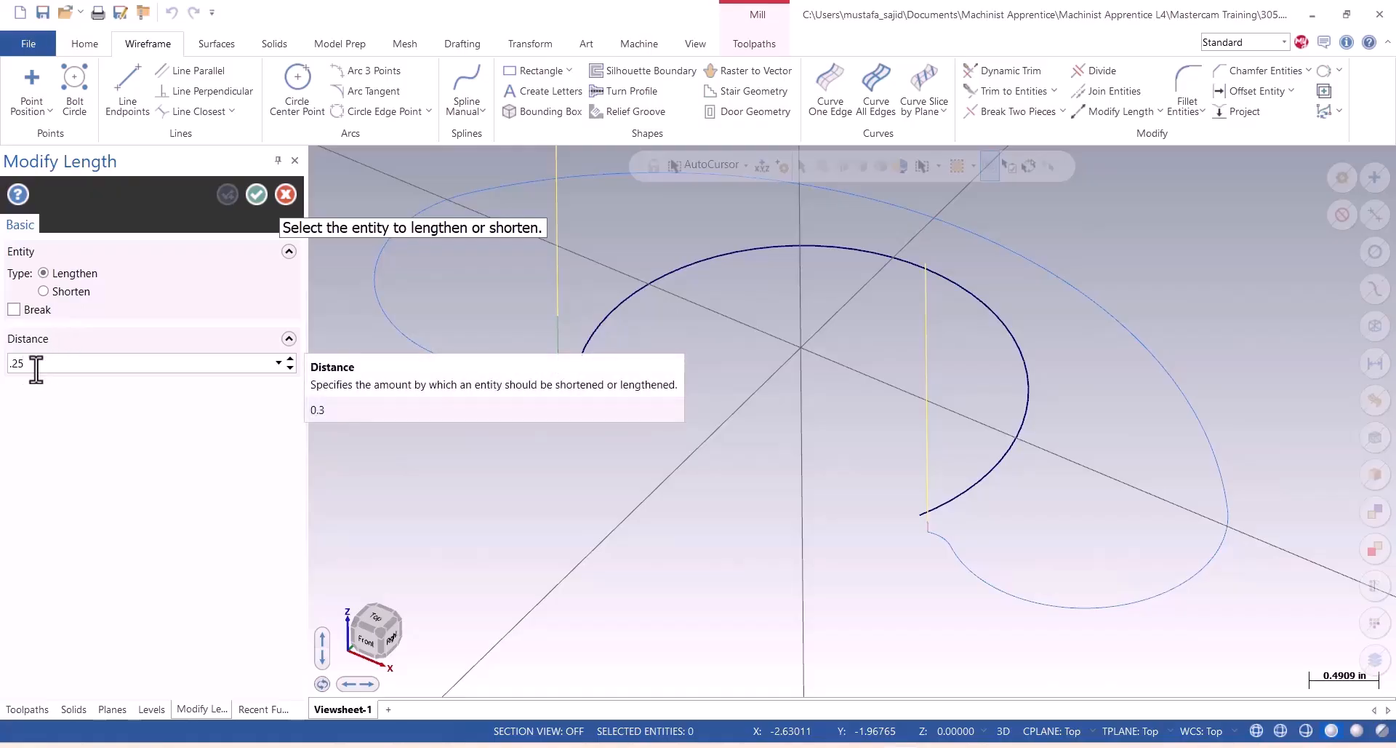
pyautogui.click(63, 274)
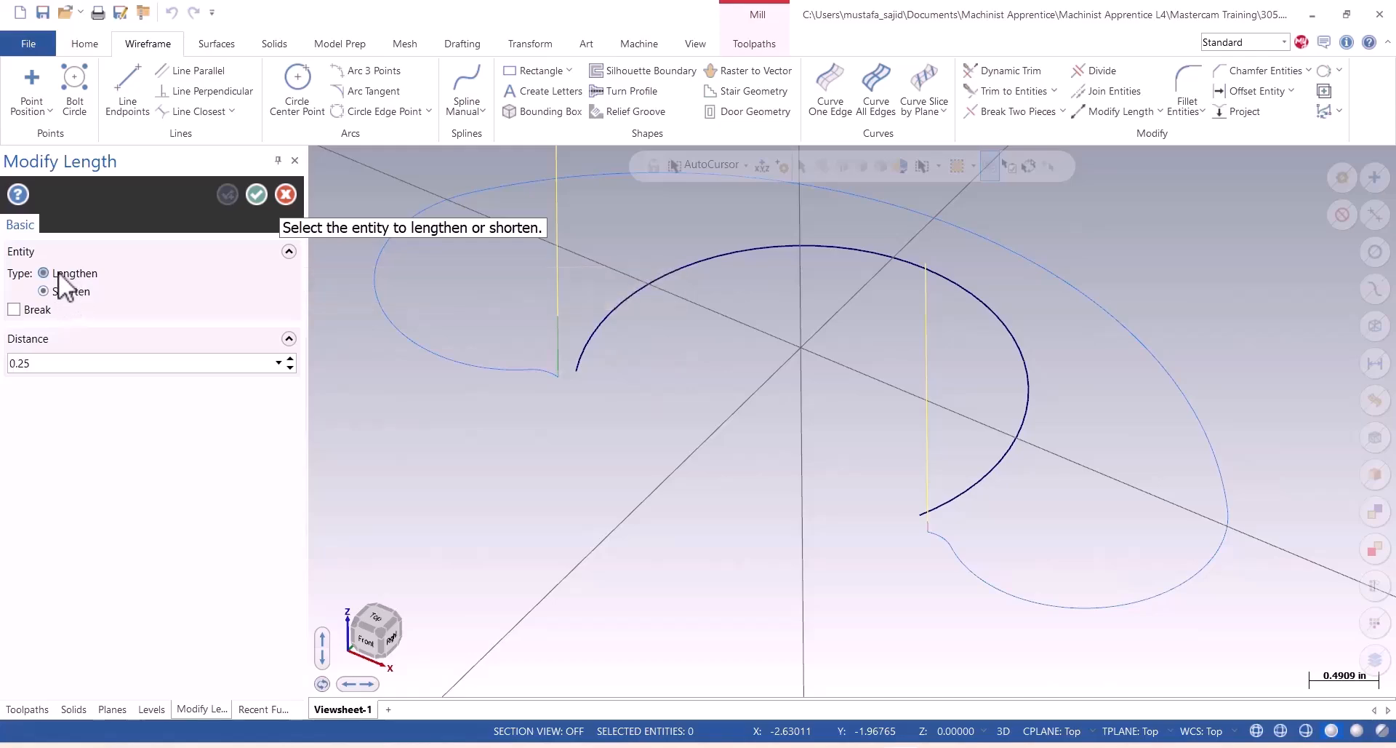
pyautogui.click(582, 366)
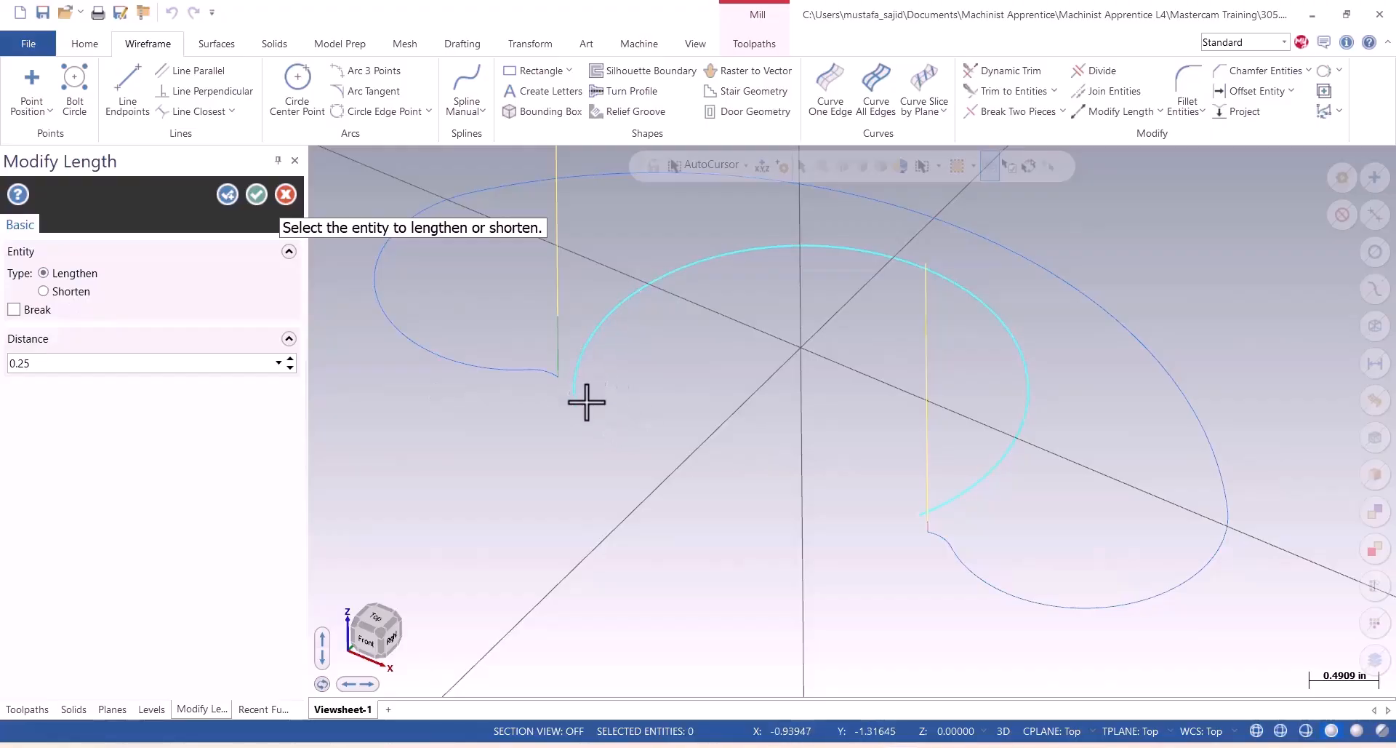
pyautogui.click(936, 513)
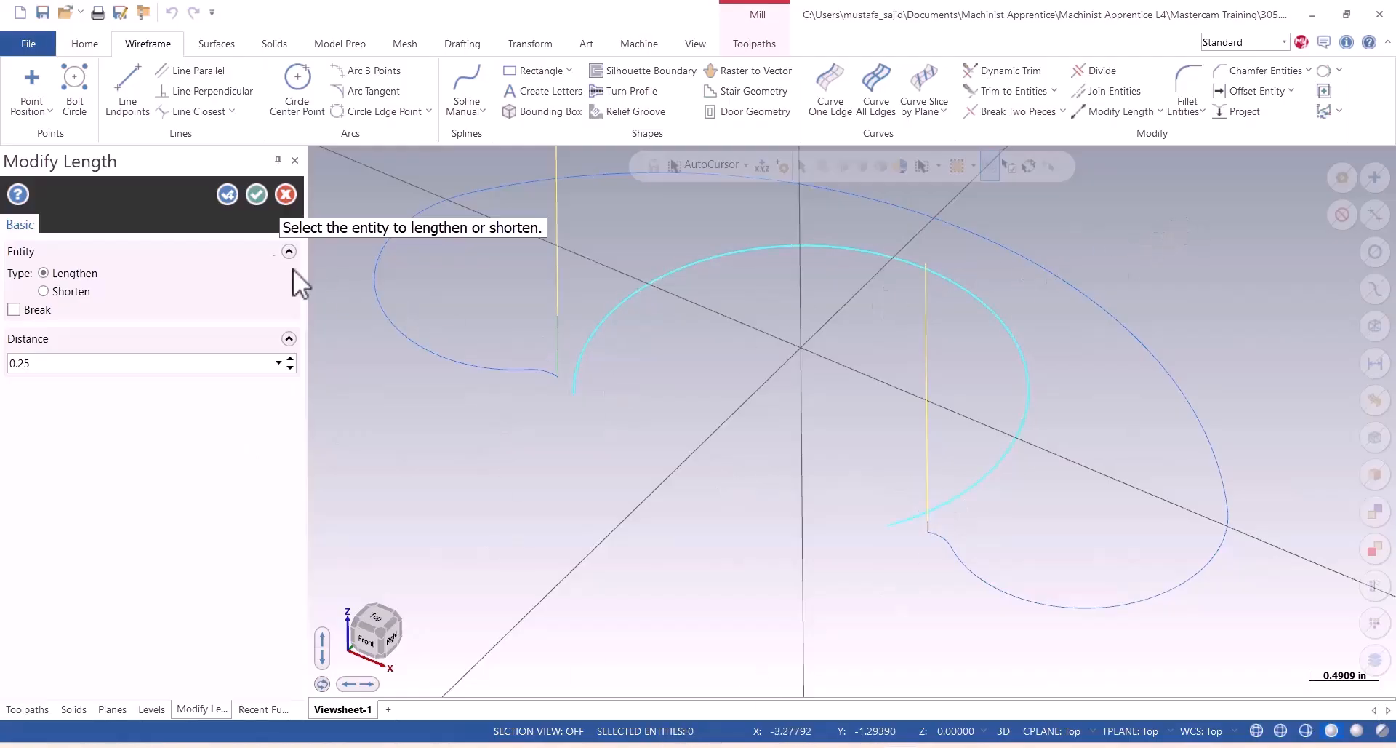
pyautogui.click(254, 195)
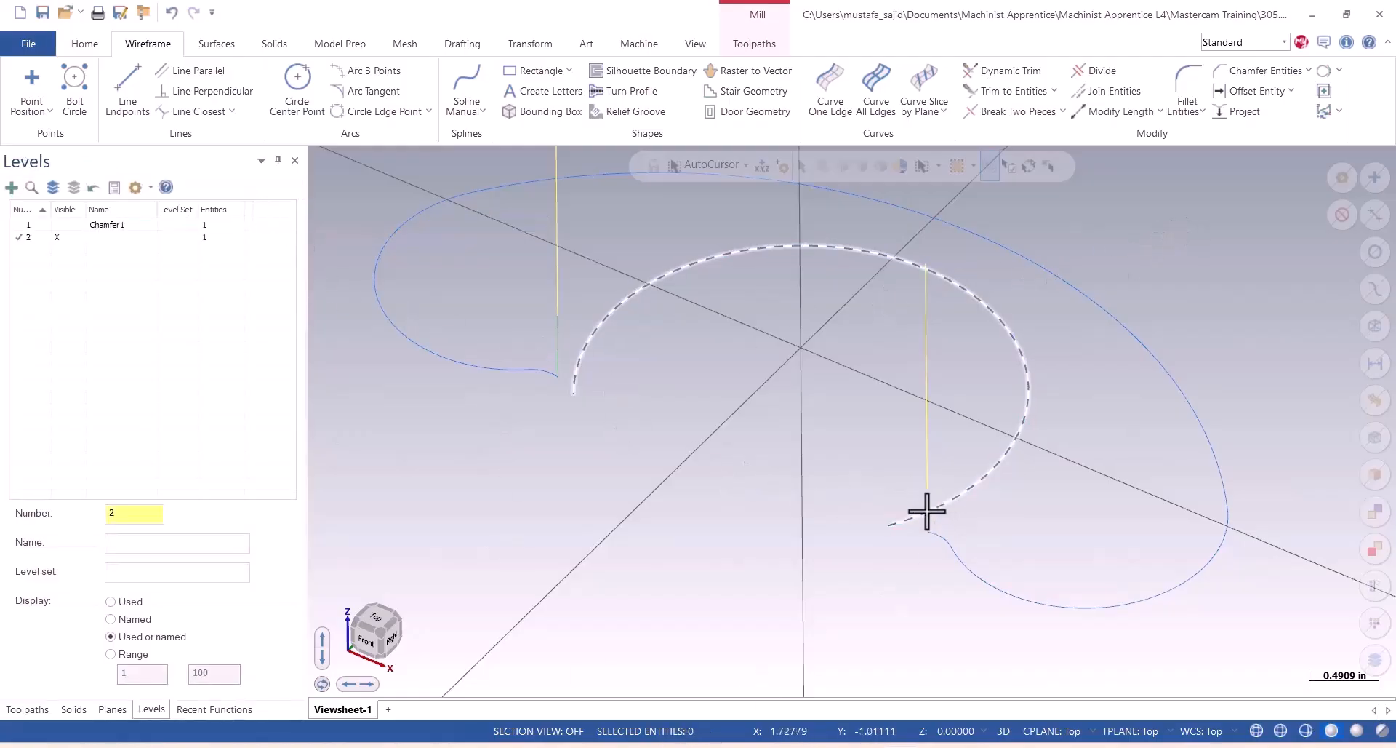
# Show the solid part on level 1 again and inspect both lengthened ends of the boss edge curve against it.
pyautogui.click(72, 224)
pyautogui.scroll(-2, 951, 538)
pyautogui.moveTo(952, 538); pyautogui.dragTo(876, 489, button='middle')
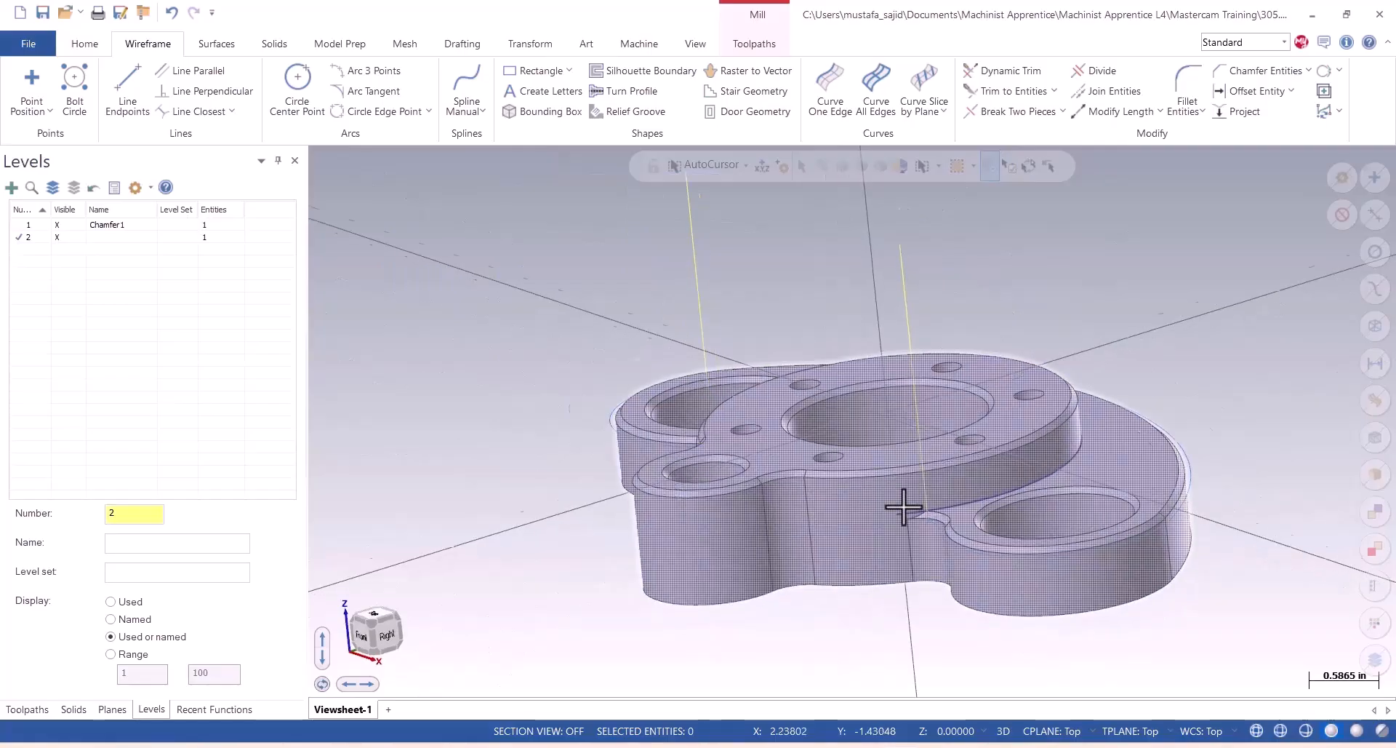
pyautogui.scroll(3, 904, 507)
pyautogui.scroll(2, 903, 507)
pyautogui.moveTo(963, 594)
pyautogui.mouseDown(button='middle')
pyautogui.moveTo(953, 581)
pyautogui.moveTo(969, 616)
pyautogui.mouseUp(button='middle')
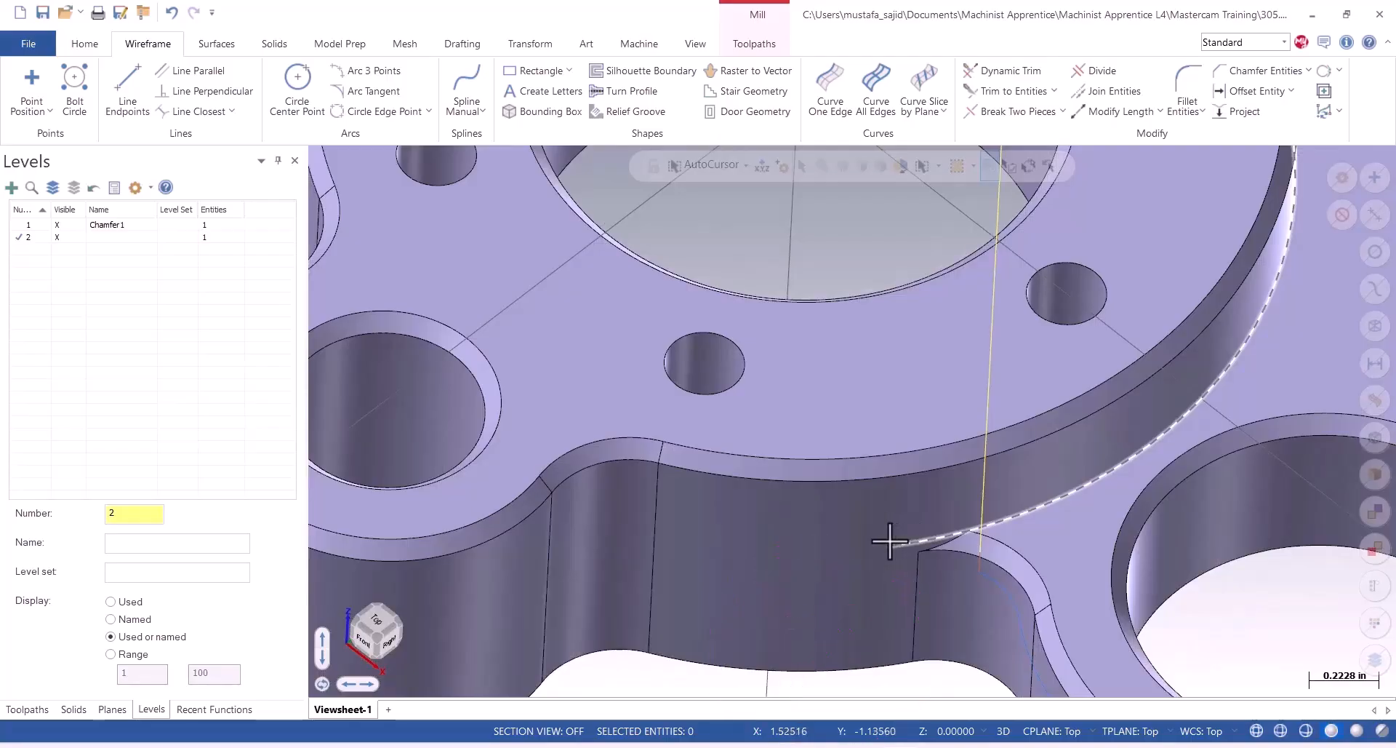
pyautogui.scroll(-3, 891, 541)
pyautogui.moveTo(768, 566)
pyautogui.mouseDown(button='middle')
pyautogui.moveTo(885, 531)
pyautogui.moveTo(773, 570)
pyautogui.moveTo(983, 528)
pyautogui.moveTo(1035, 557)
pyautogui.moveTo(999, 541)
pyautogui.mouseUp(button='middle')
pyautogui.scroll(-3, 853, 436)
pyautogui.scroll(3, 548, 561)
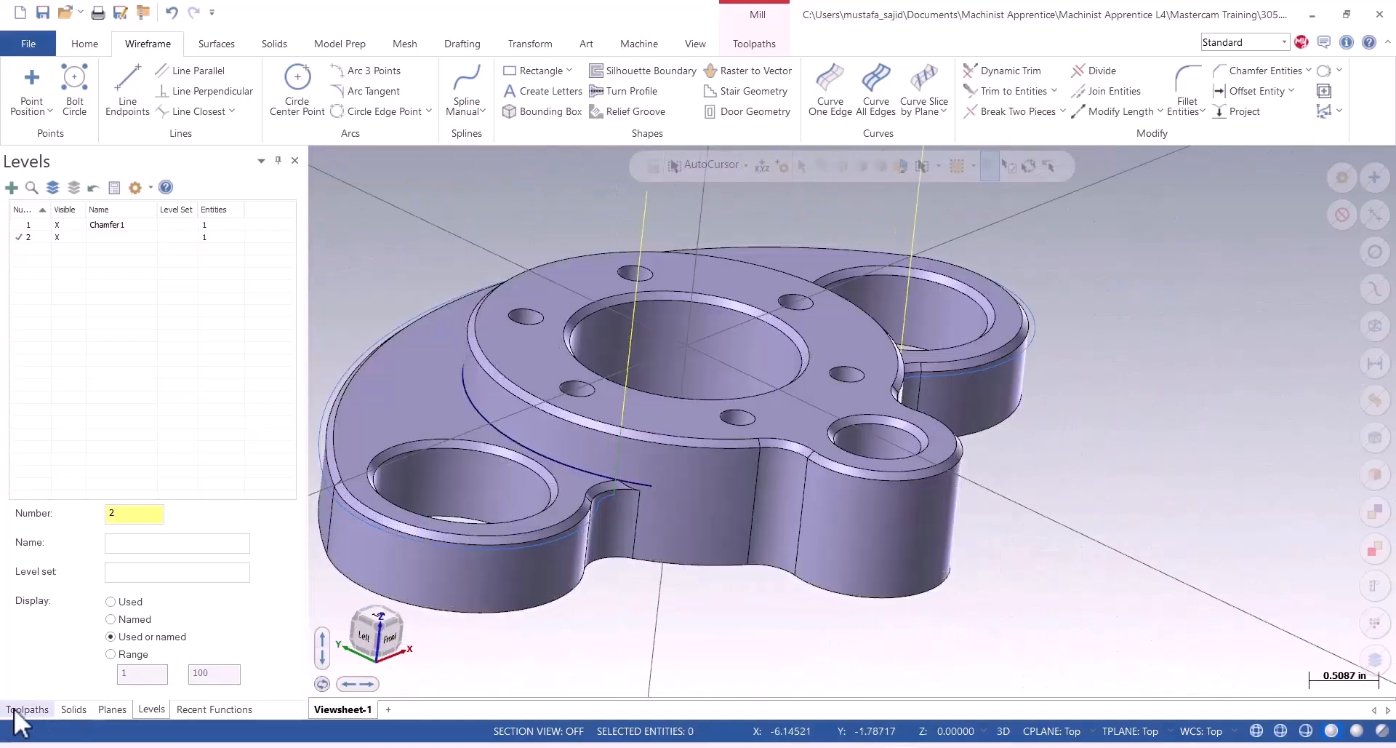
# Rechain the geometry of contour operation 4 in wireframe mode, using the lengthened boss edge curve as its only chain.
pyautogui.click(22, 709)
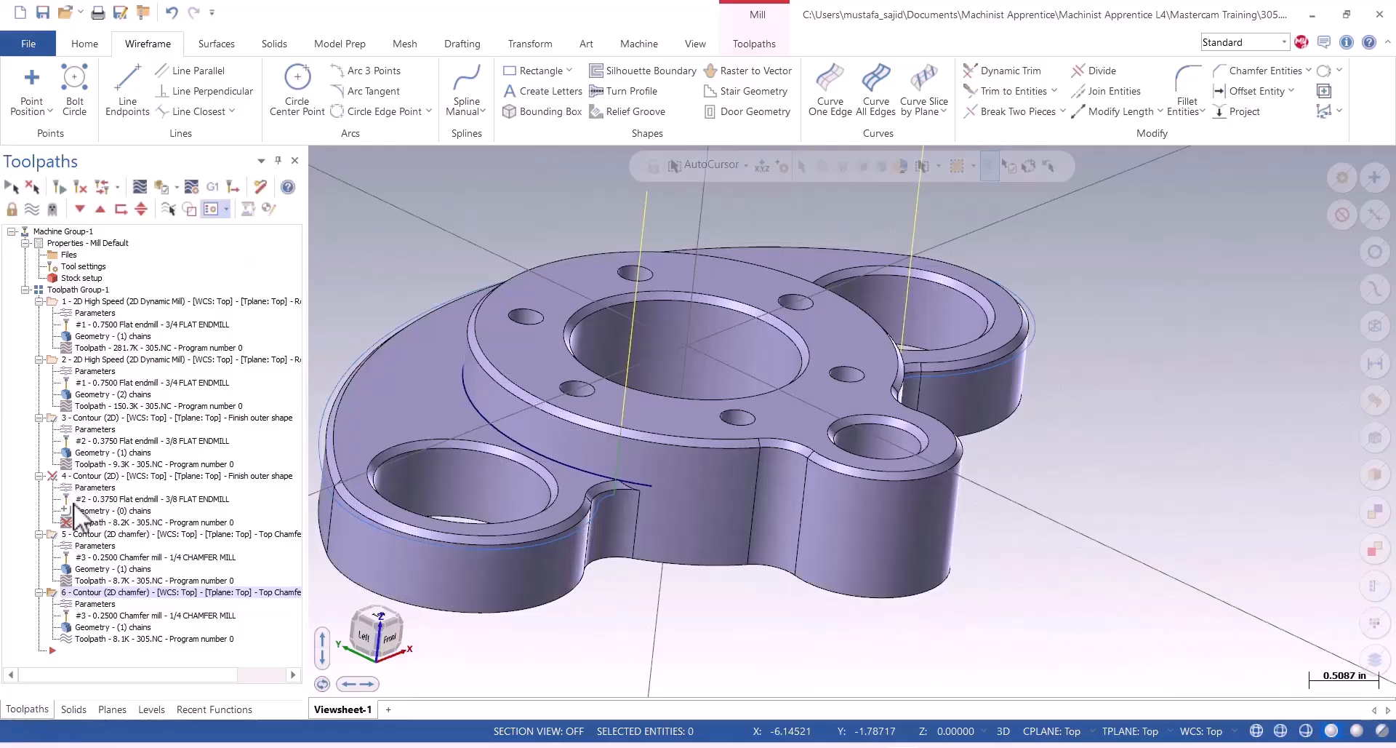
pyautogui.click(84, 511)
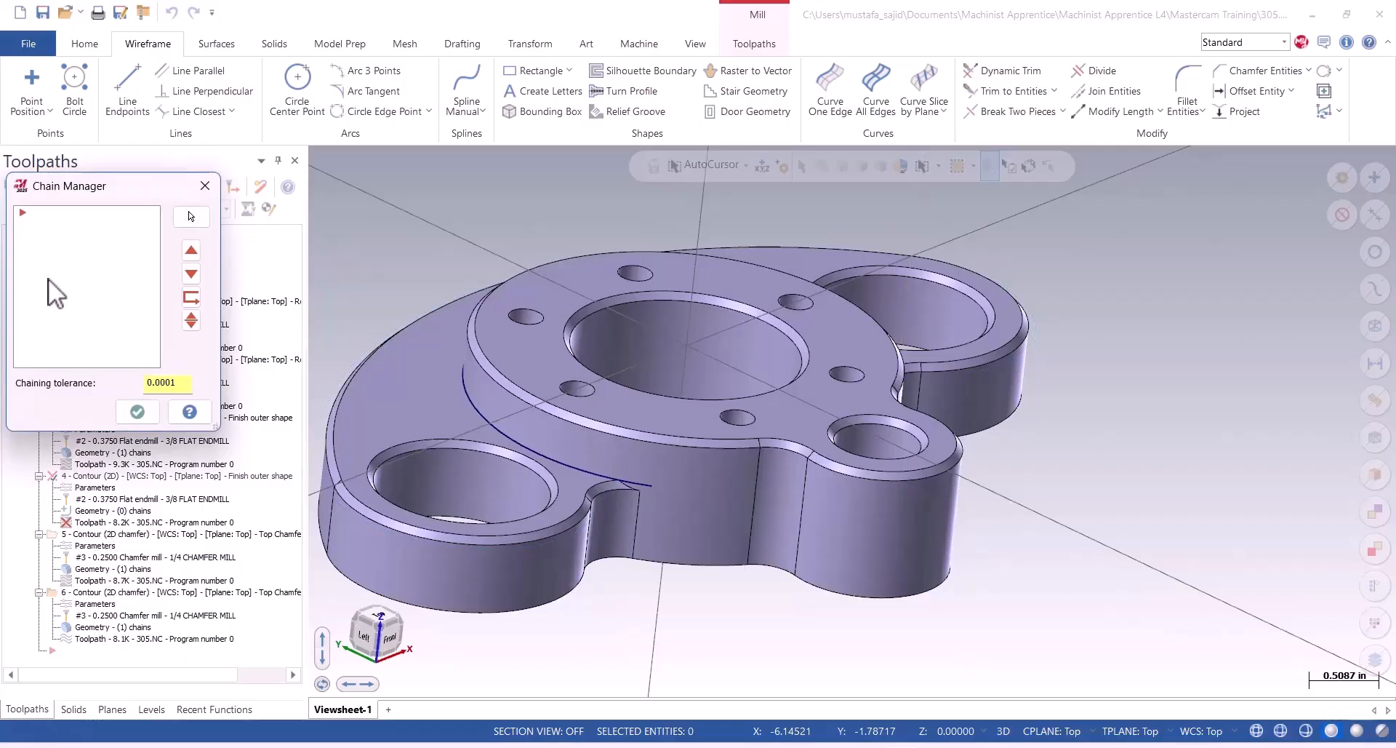
pyautogui.rightClick(56, 287)
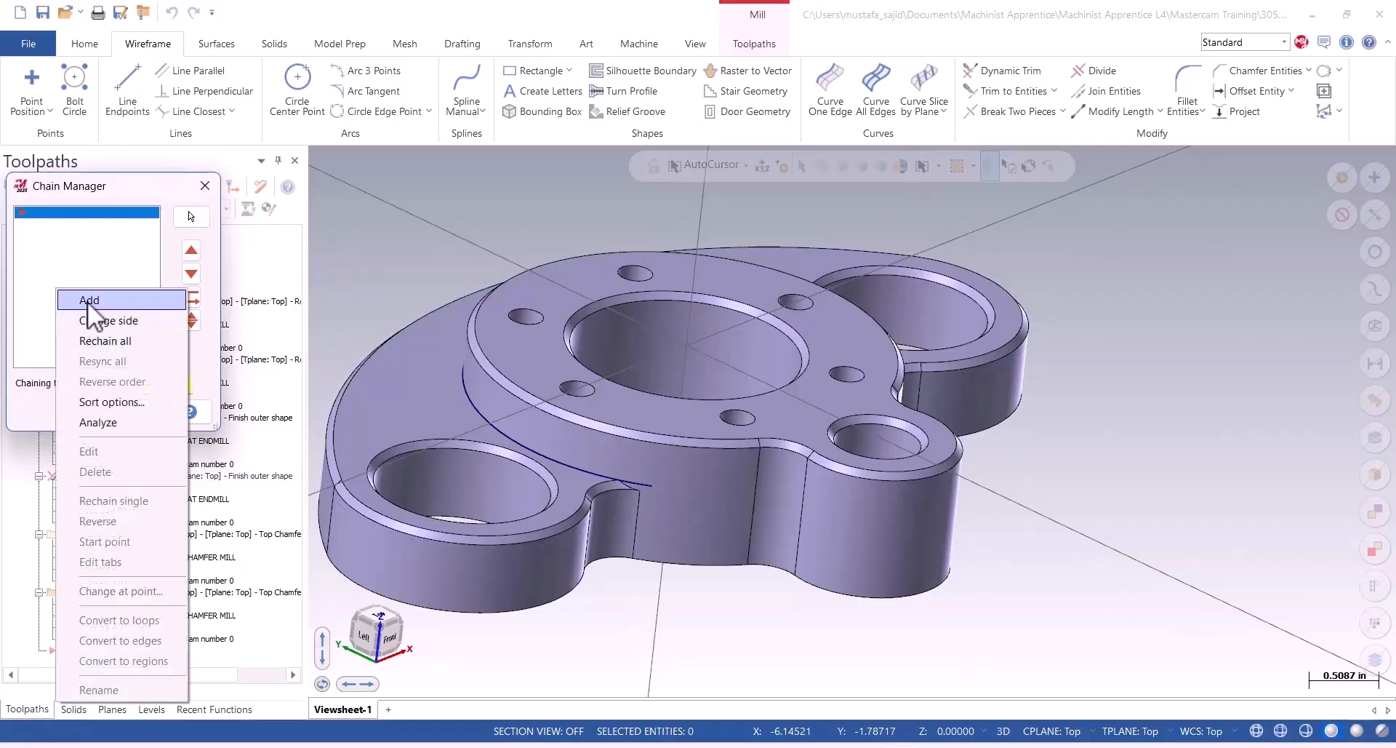
pyautogui.click(125, 341)
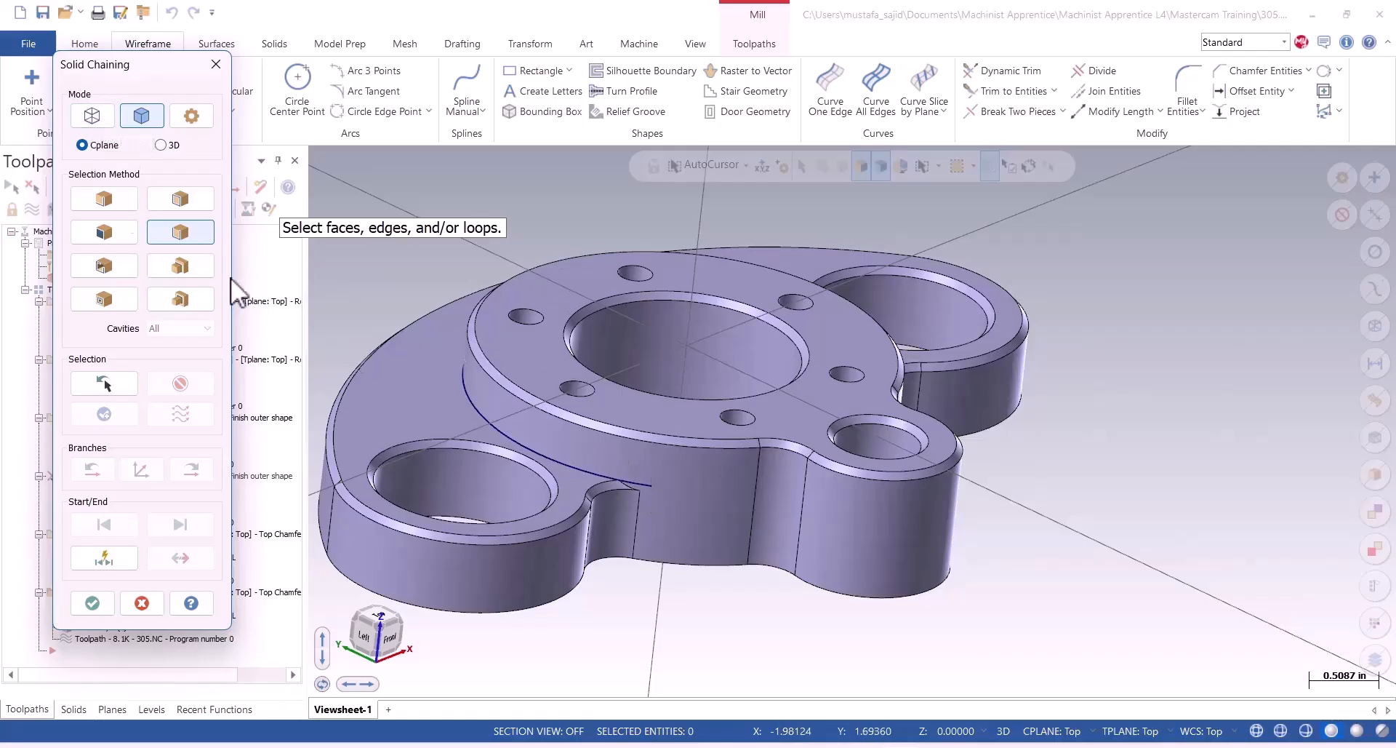
pyautogui.click(89, 117)
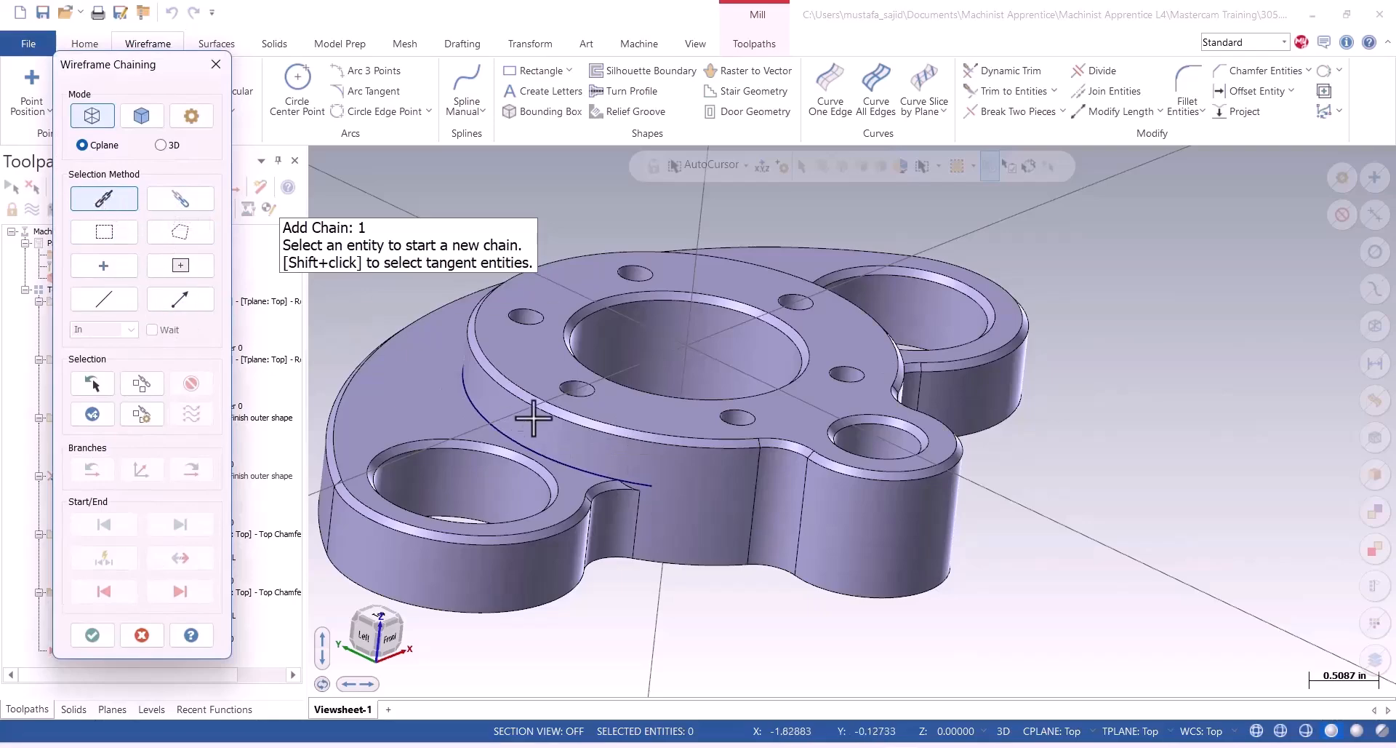
pyautogui.click(655, 485)
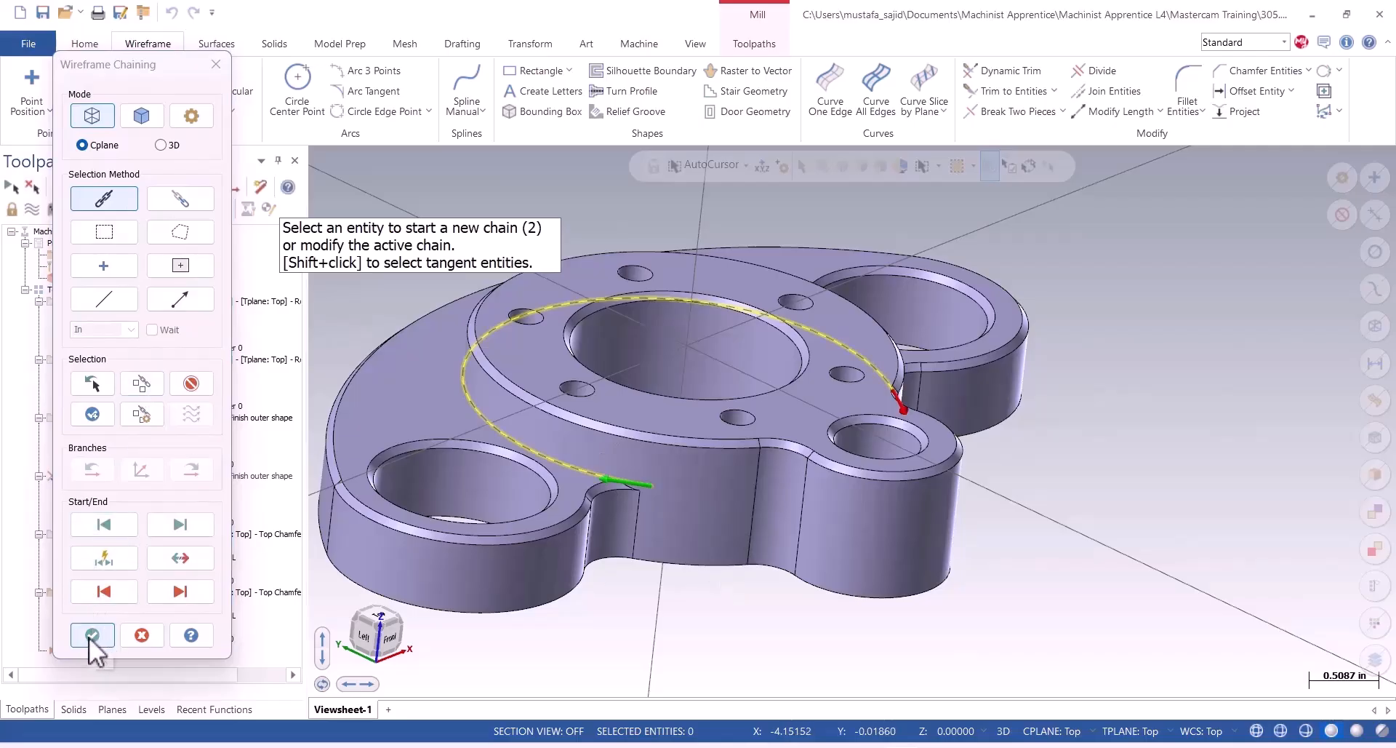
pyautogui.click(90, 634)
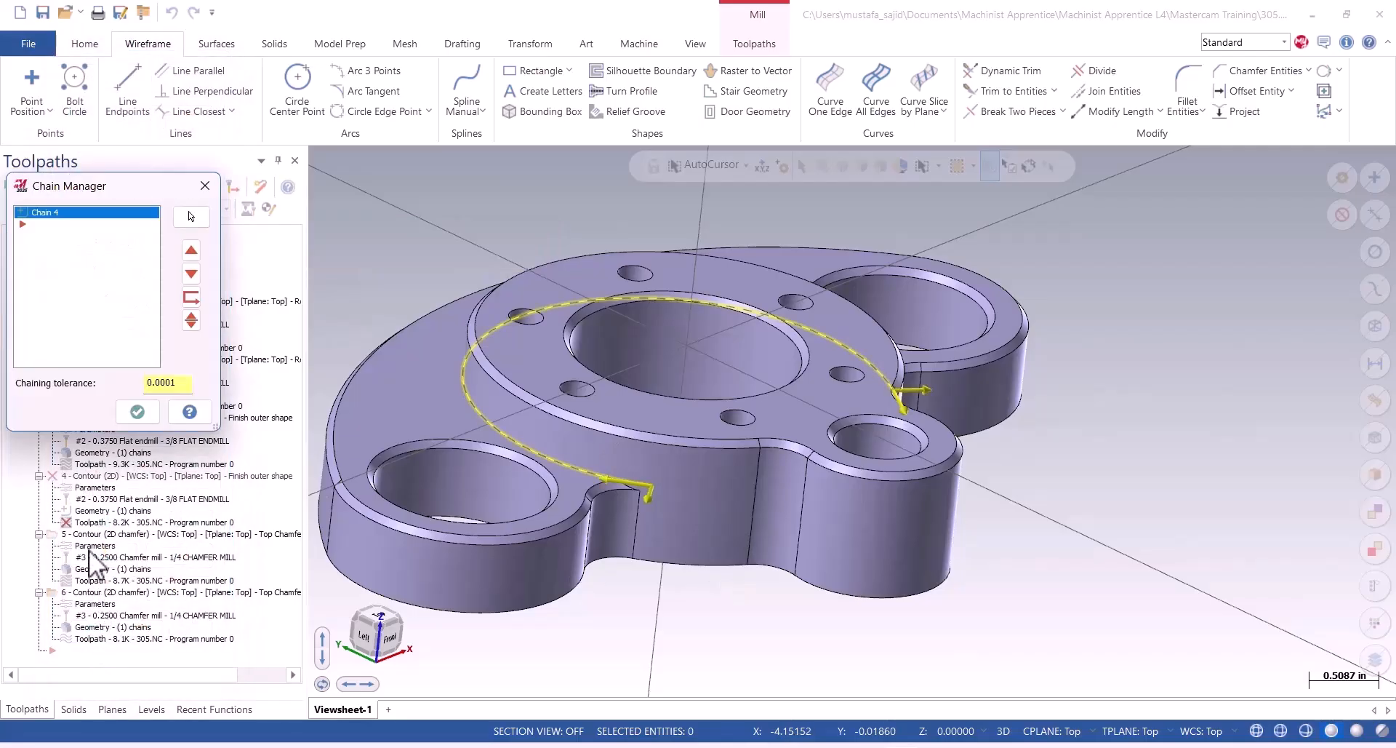
pyautogui.click(137, 413)
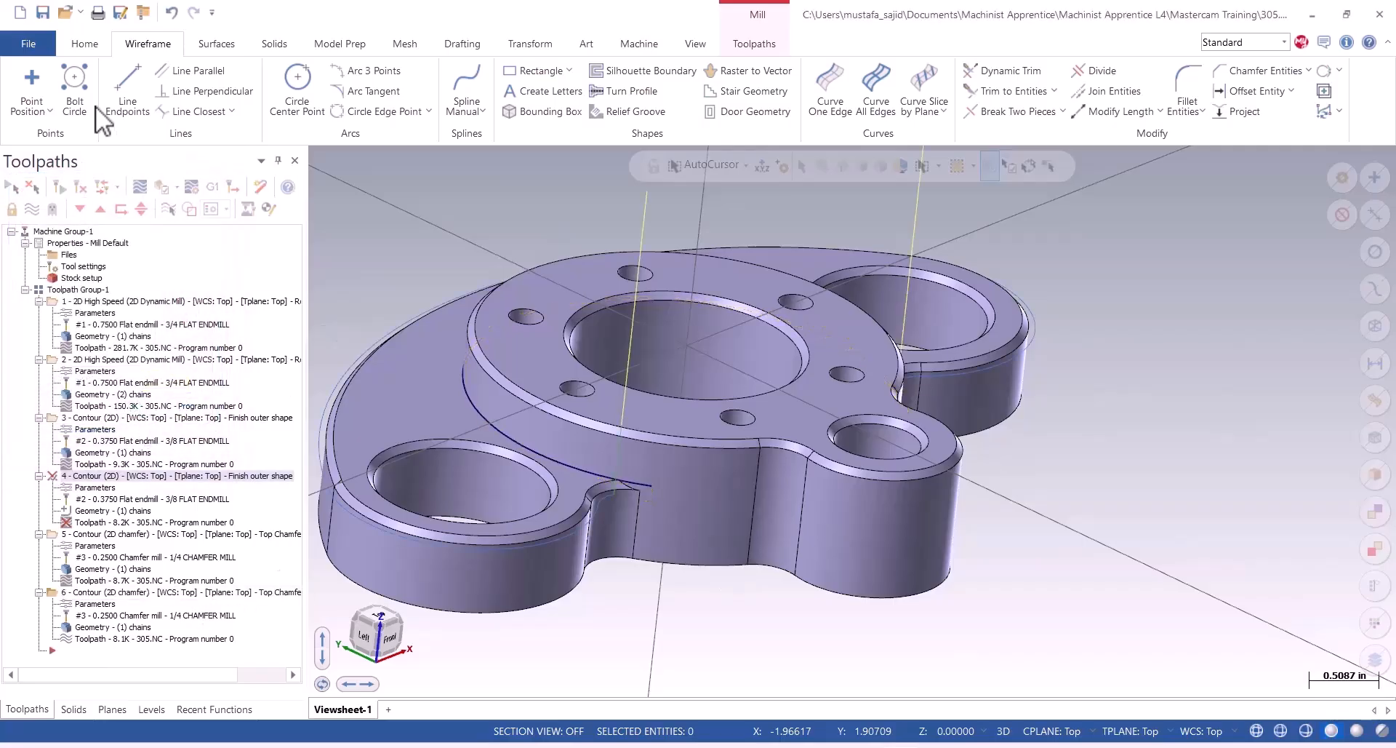
# Regenerate contour operation 4 and simulate operations 3 and 4 in Verify, checking the finish cut where the boss wall ends.
pyautogui.click(59, 187)
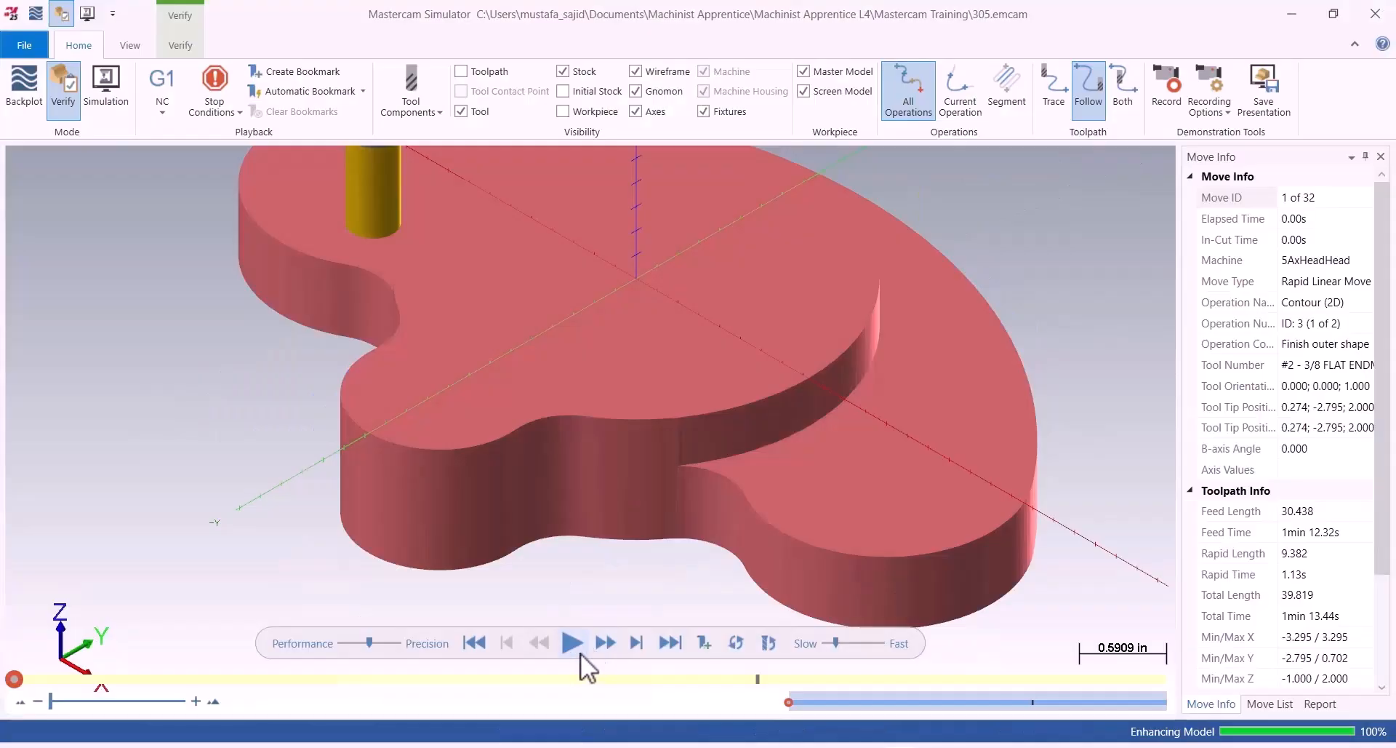
pyautogui.click(573, 648)
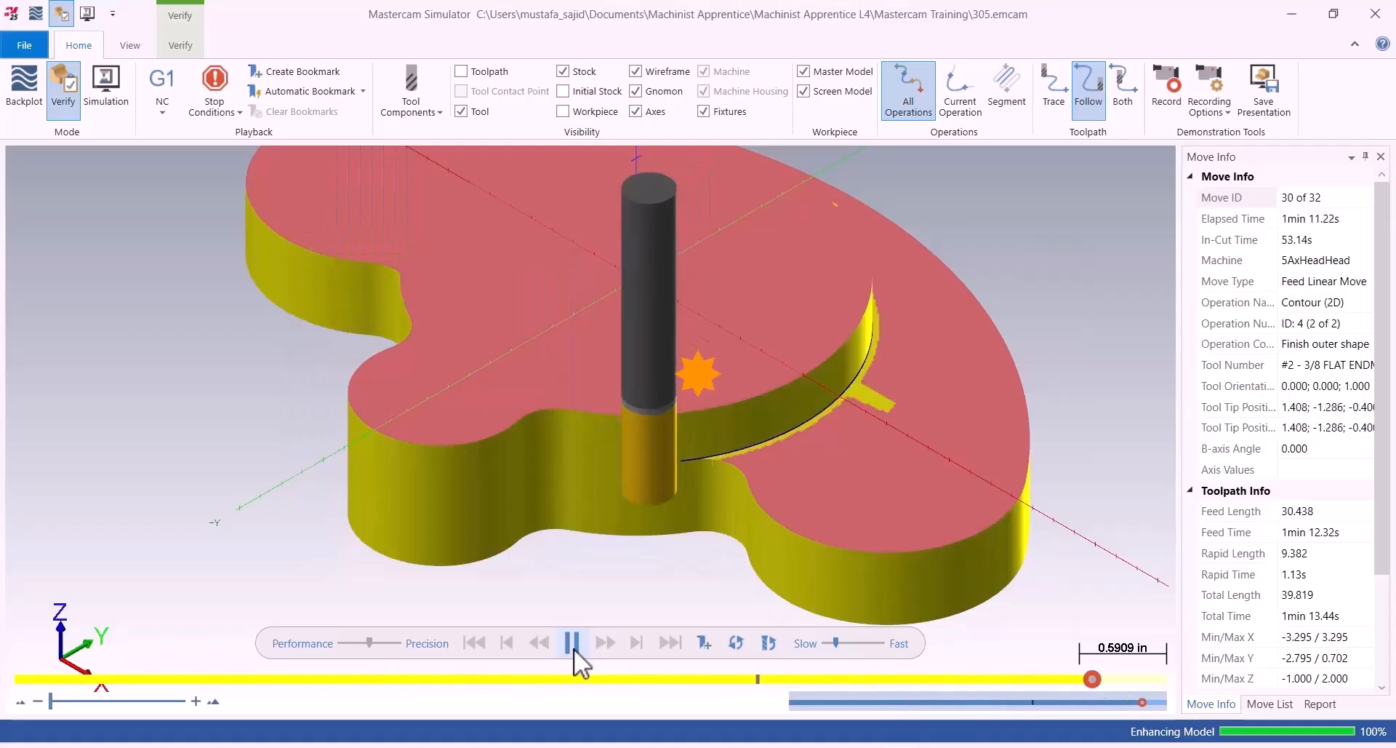
pyautogui.scroll(5, 669, 479)
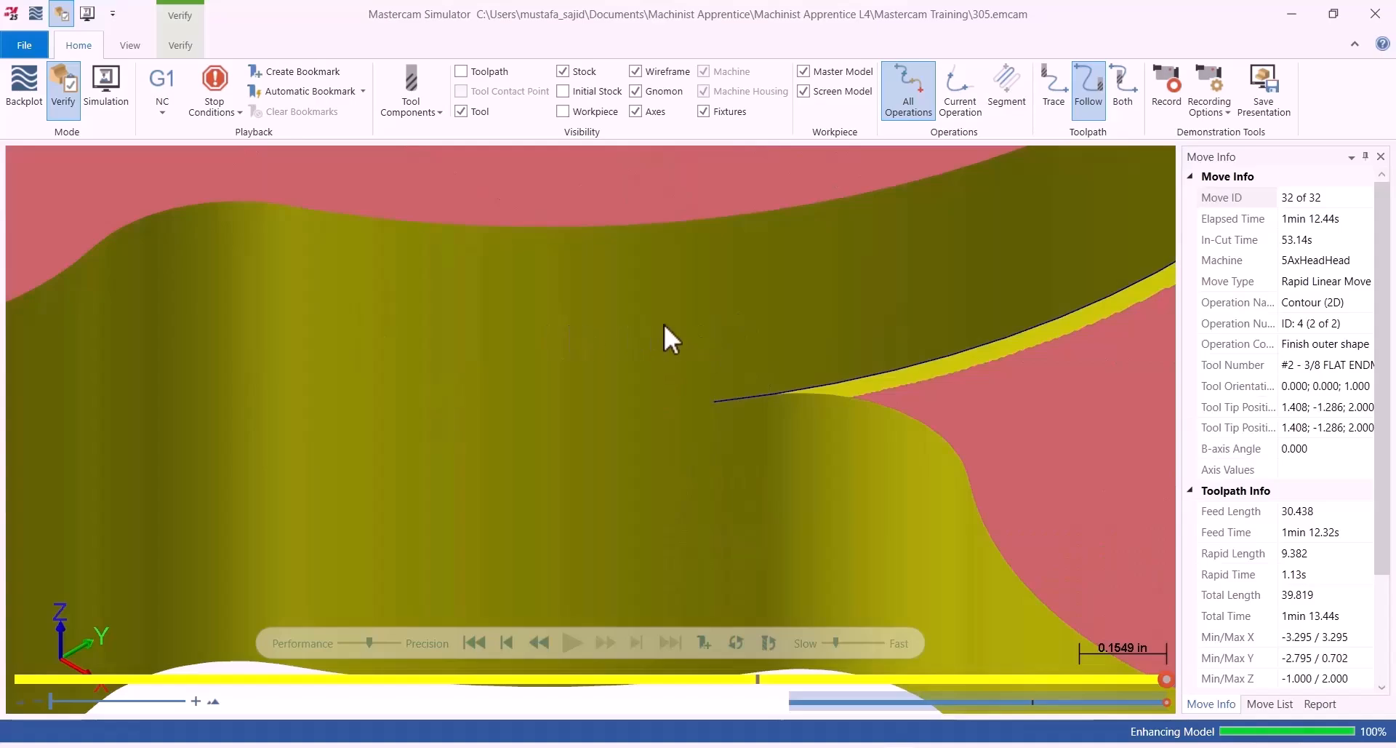
pyautogui.scroll(-6, 678, 328)
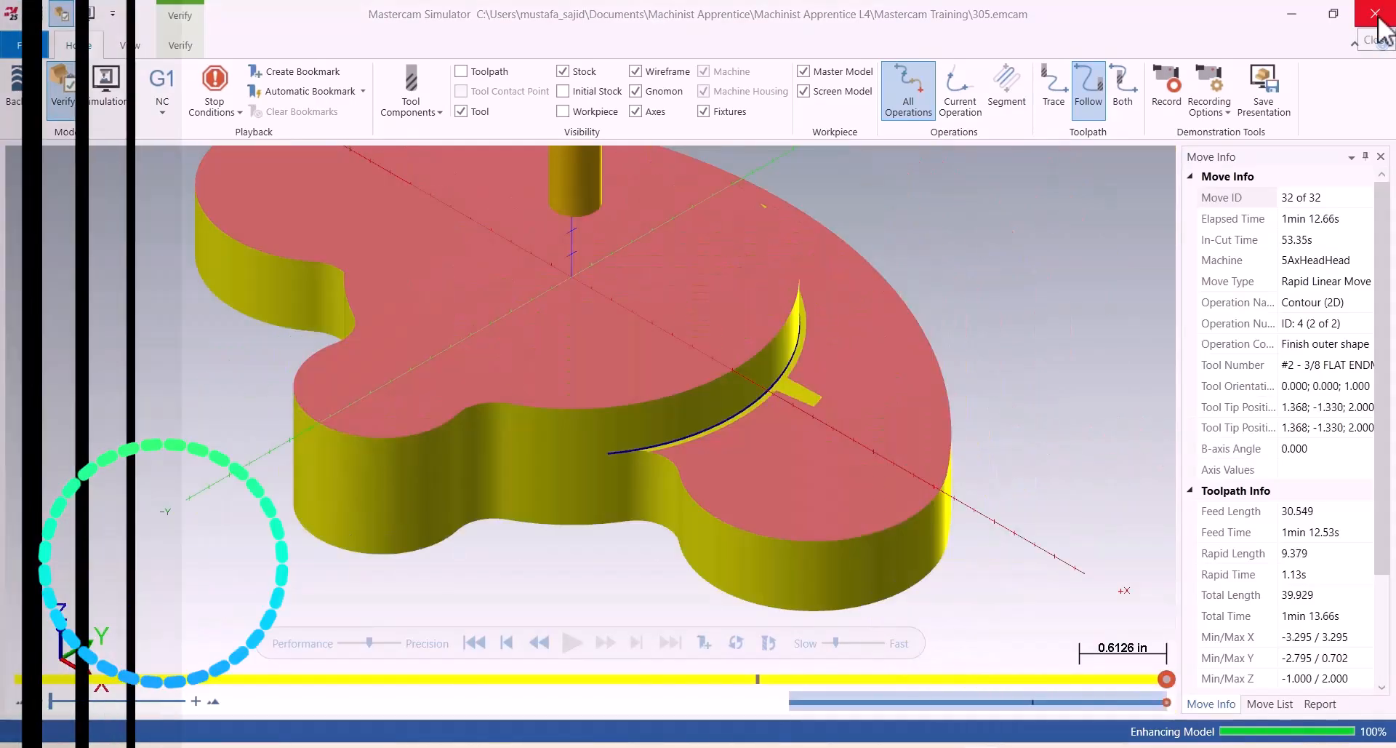